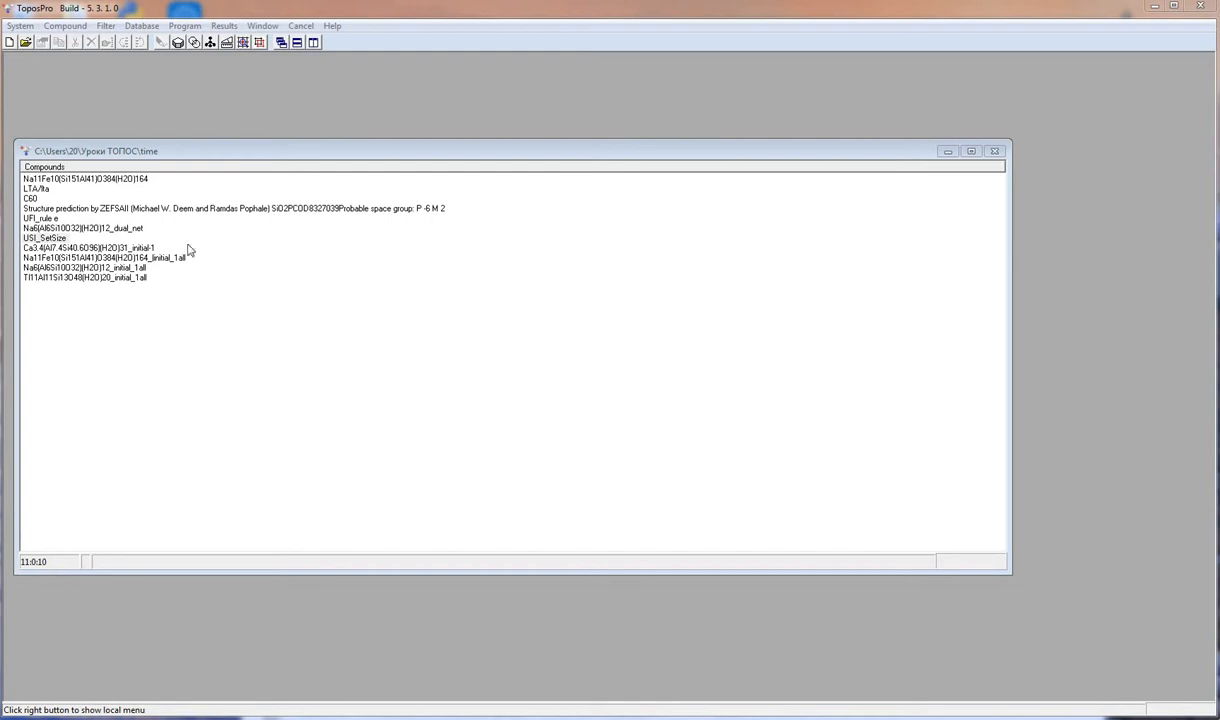
# - Open the Ca3.4(Al7.4Si40.6O96)(H2O)31_initial-1 compound, delete the Ca1 and Ca2 atoms from its adjacency matrix, and save
pyautogui.doubleClick(103, 248)
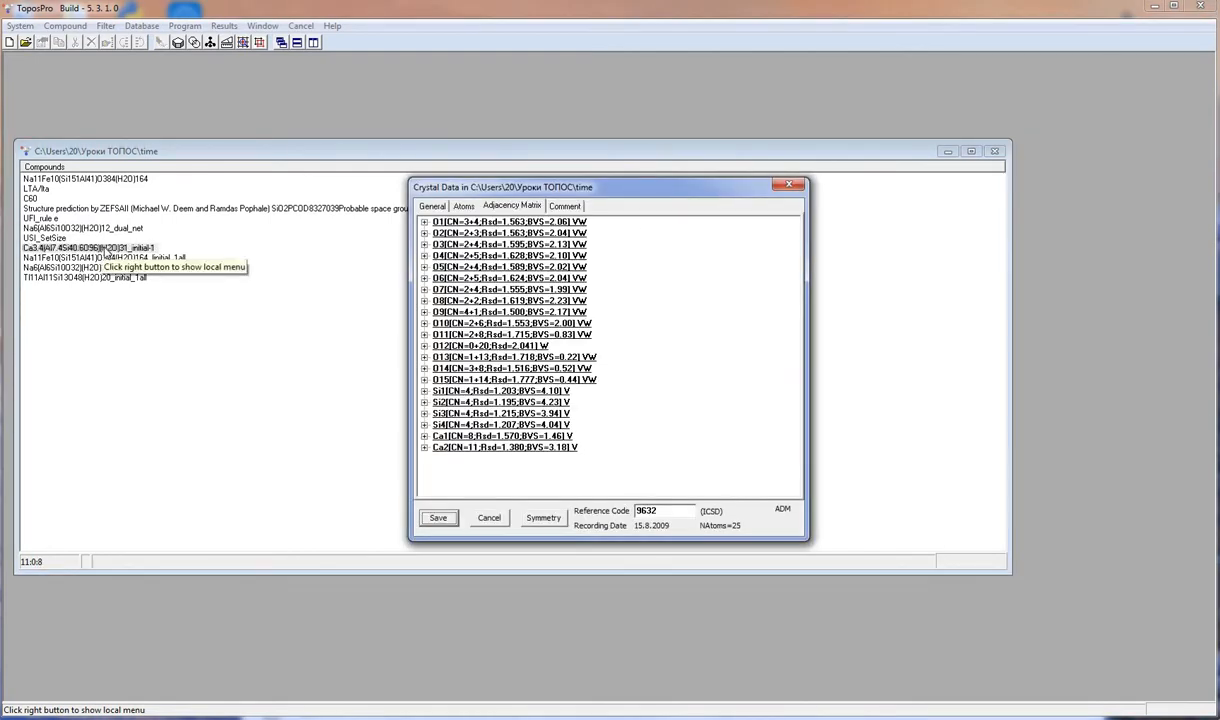
pyautogui.click(465, 437)
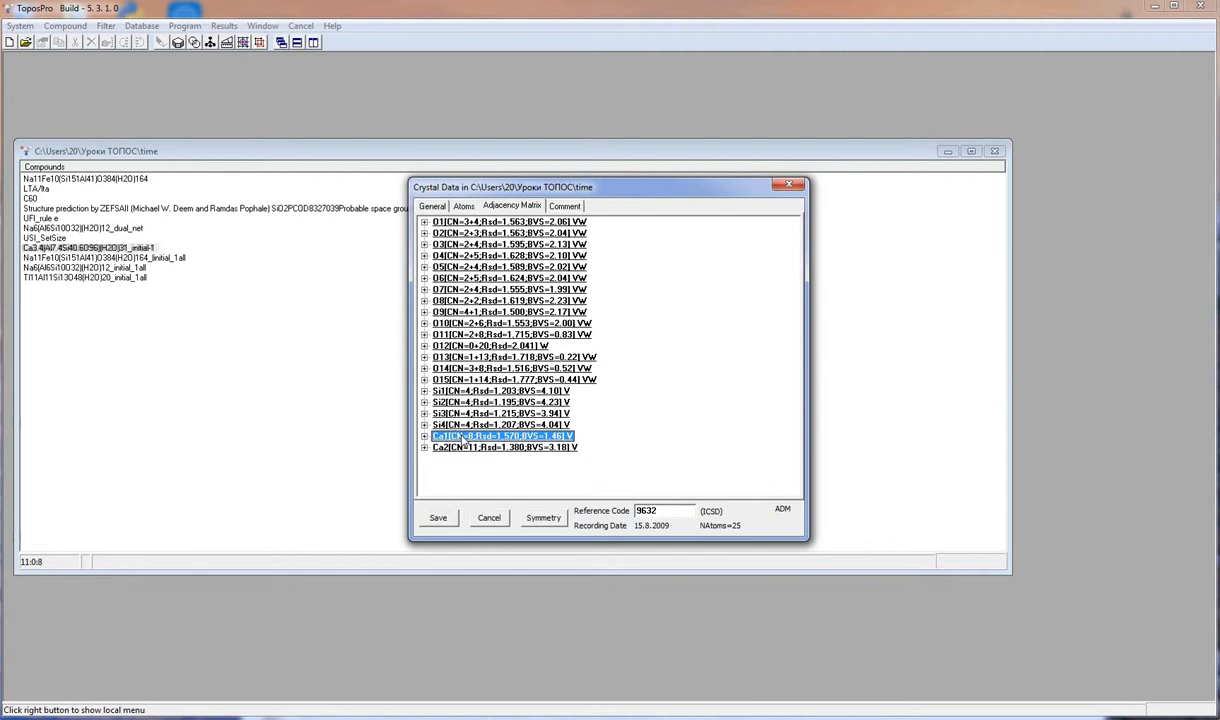
pyautogui.keyDown('shift'); pyautogui.click(457, 447); pyautogui.keyUp('shift')
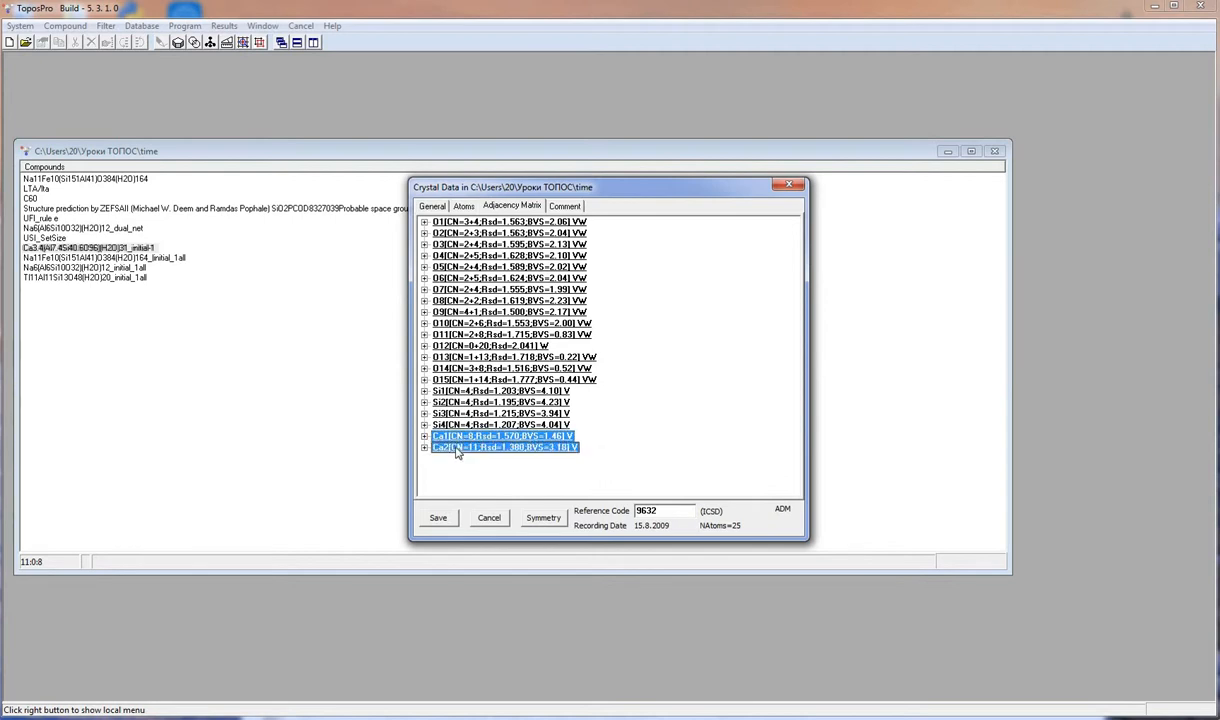
pyautogui.rightClick(457, 451)
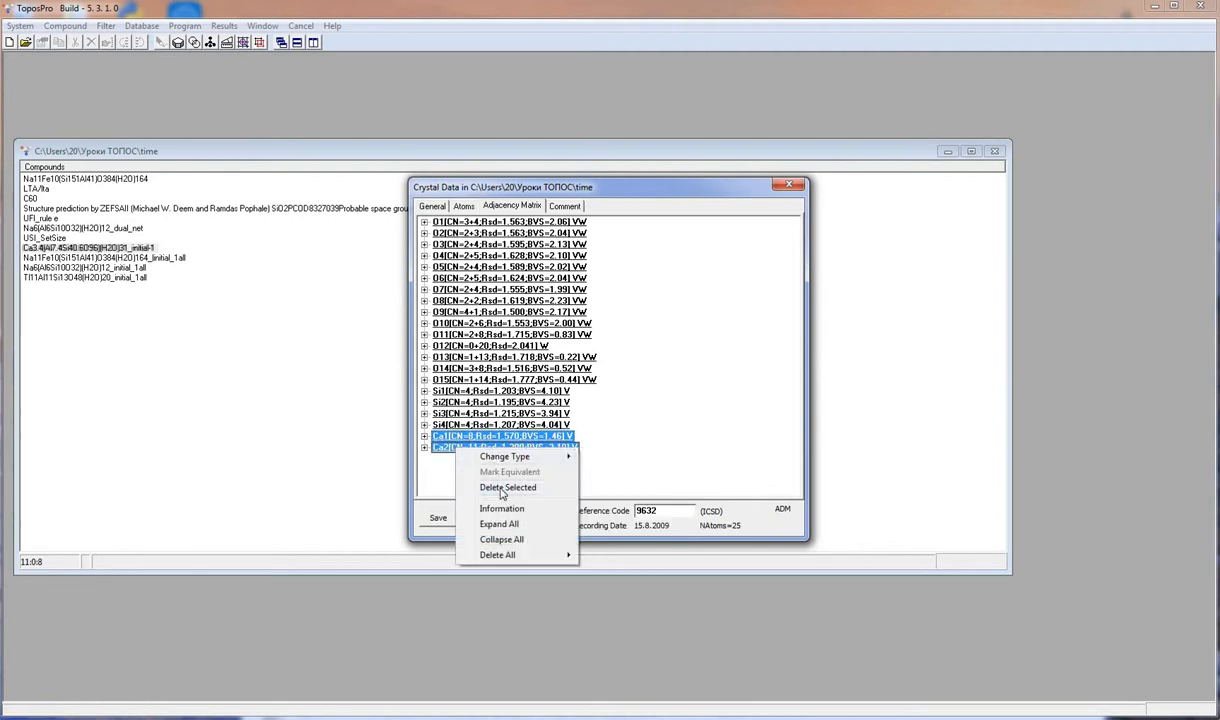
pyautogui.click(503, 488)
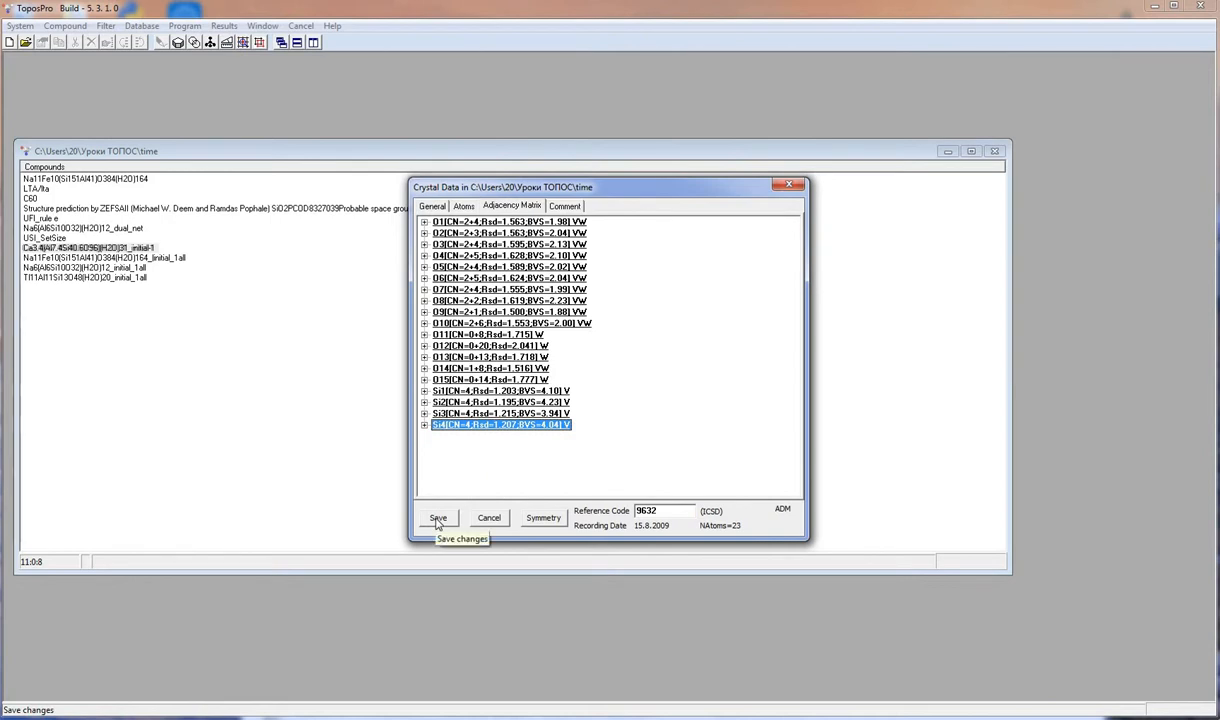
pyautogui.click(437, 520)
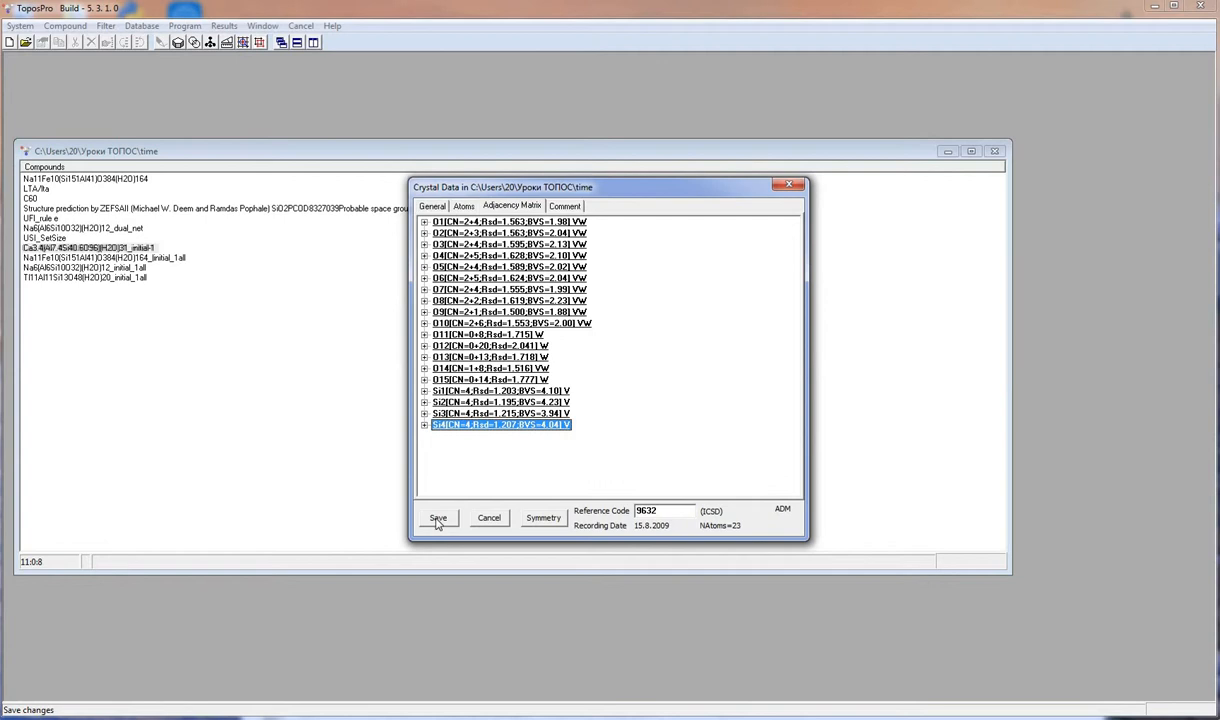
# - Run Simplify Adjacency Matrix on that compound, removing 0-, 1- and 2-coordinated atoms with valence bonds, then reopen it to check
pyautogui.click(65, 25)
pyautogui.moveTo(100, 217)
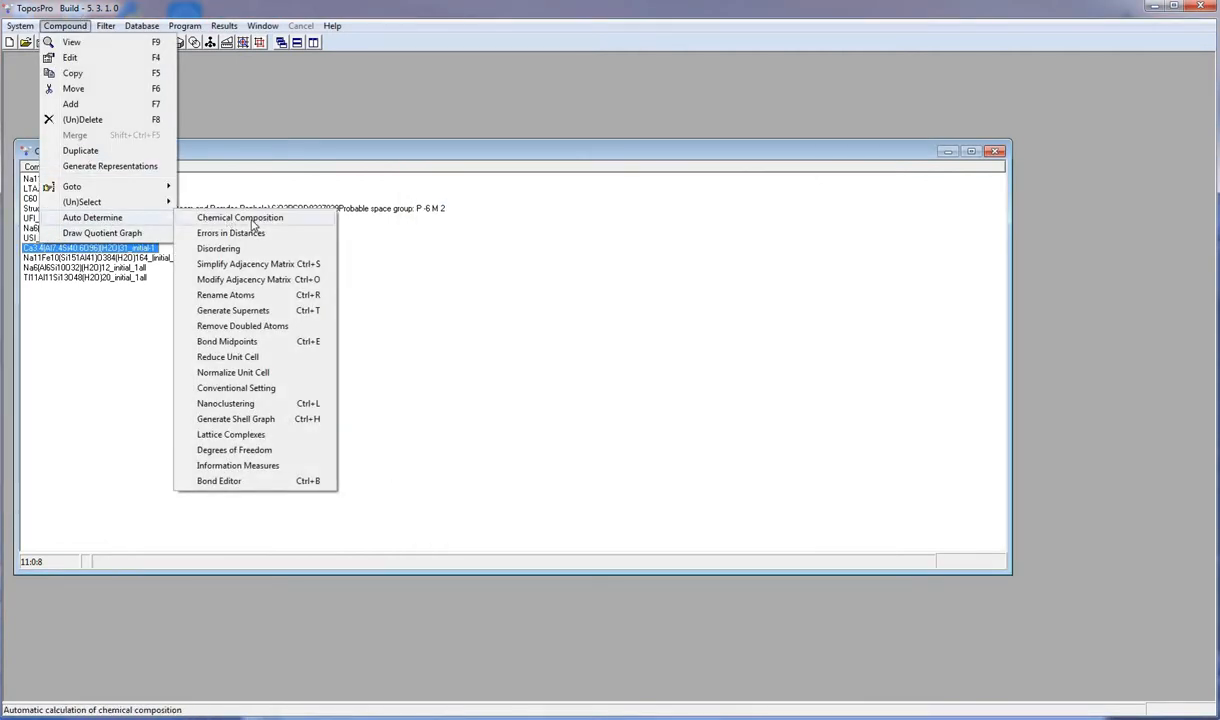
pyautogui.click(257, 265)
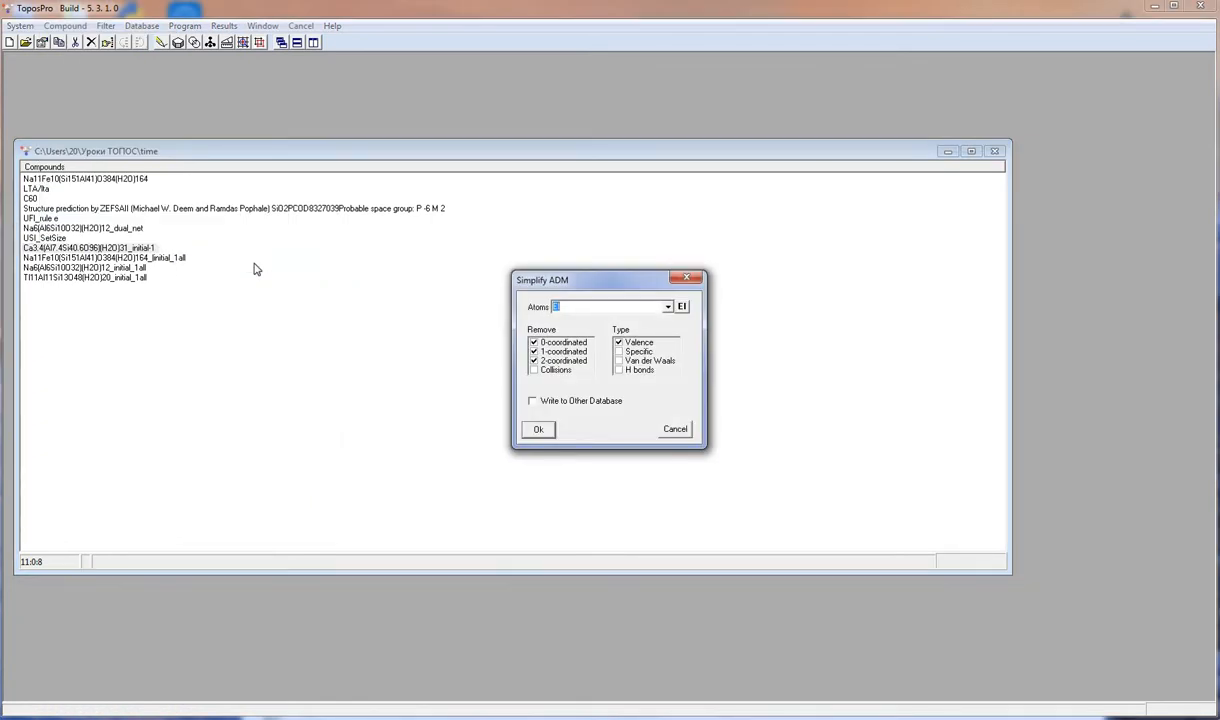
pyautogui.click(540, 431)
pyautogui.click(590, 372)
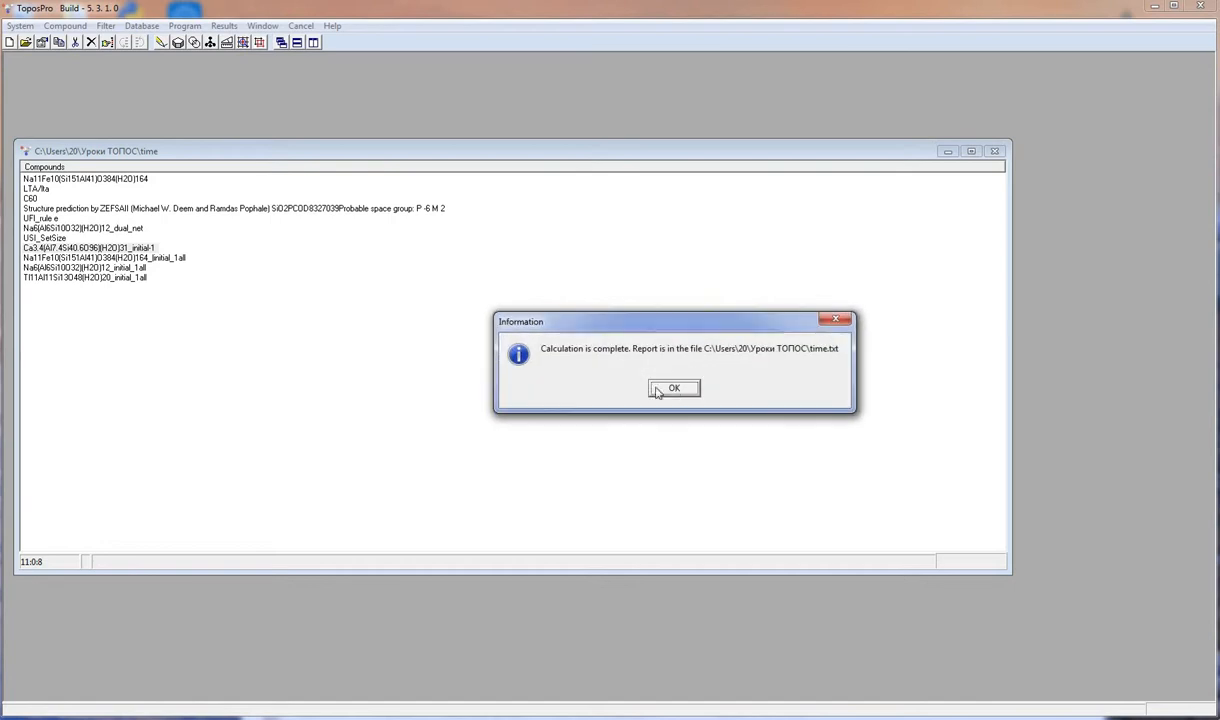
pyautogui.click(668, 388)
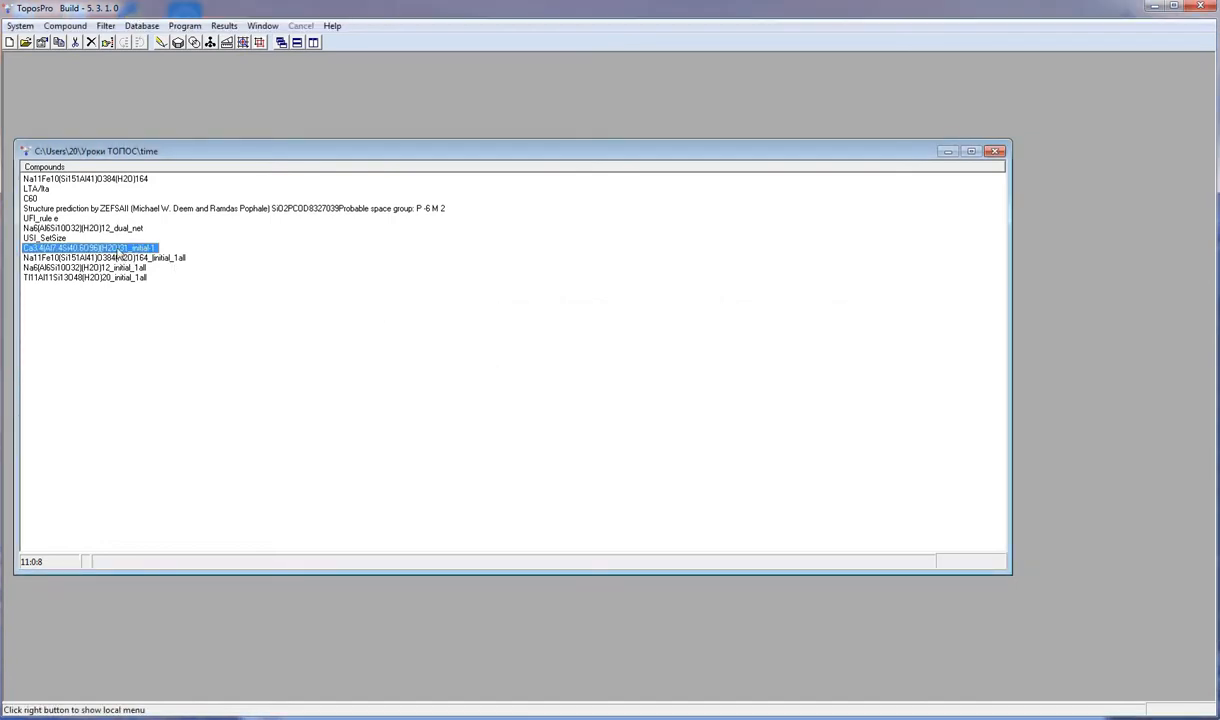
pyautogui.doubleClick(117, 252)
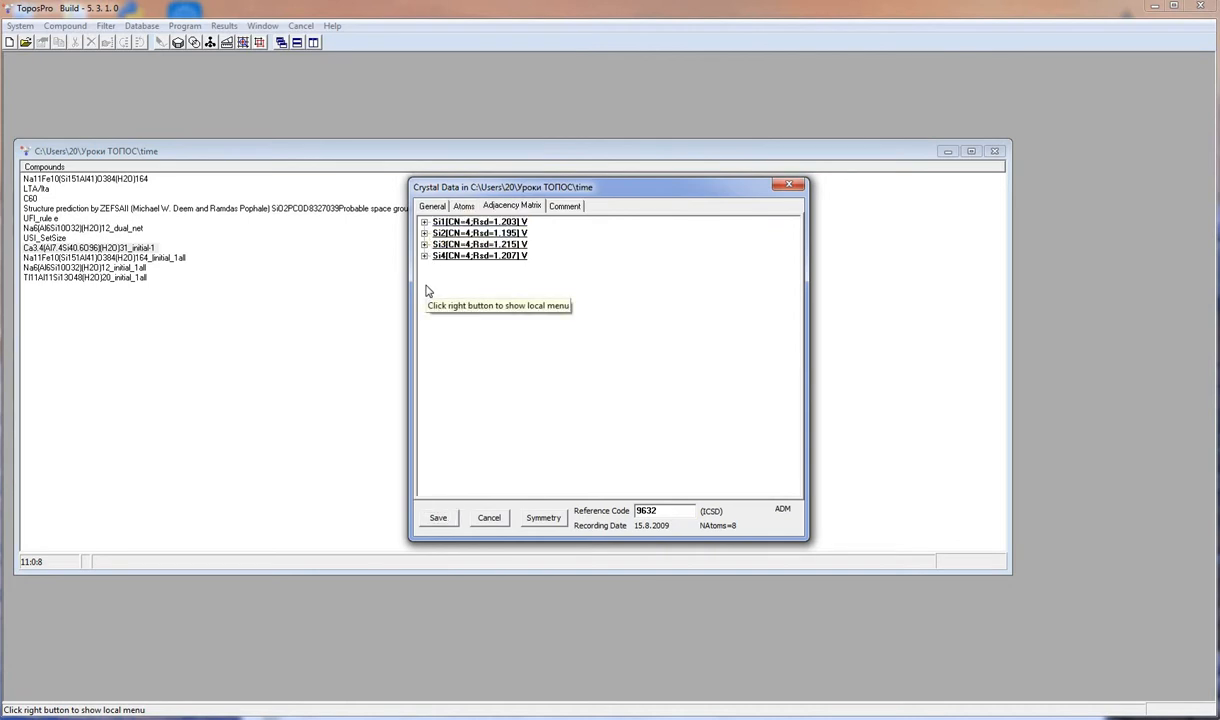
pyautogui.click(787, 186)
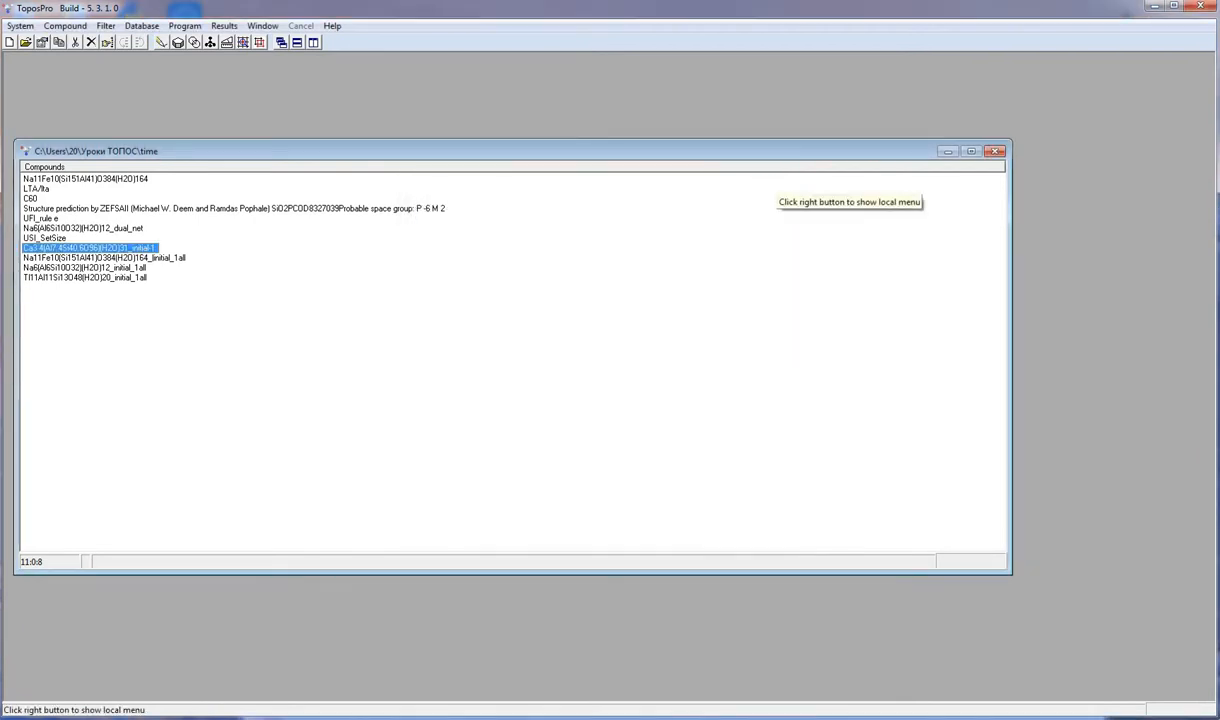
# - Select the last three compounds, start Modify Adjacency Matrix, and set Atom A to all elements
pyautogui.keyDown('shift'); pyautogui.click(46, 277); pyautogui.keyUp('shift')
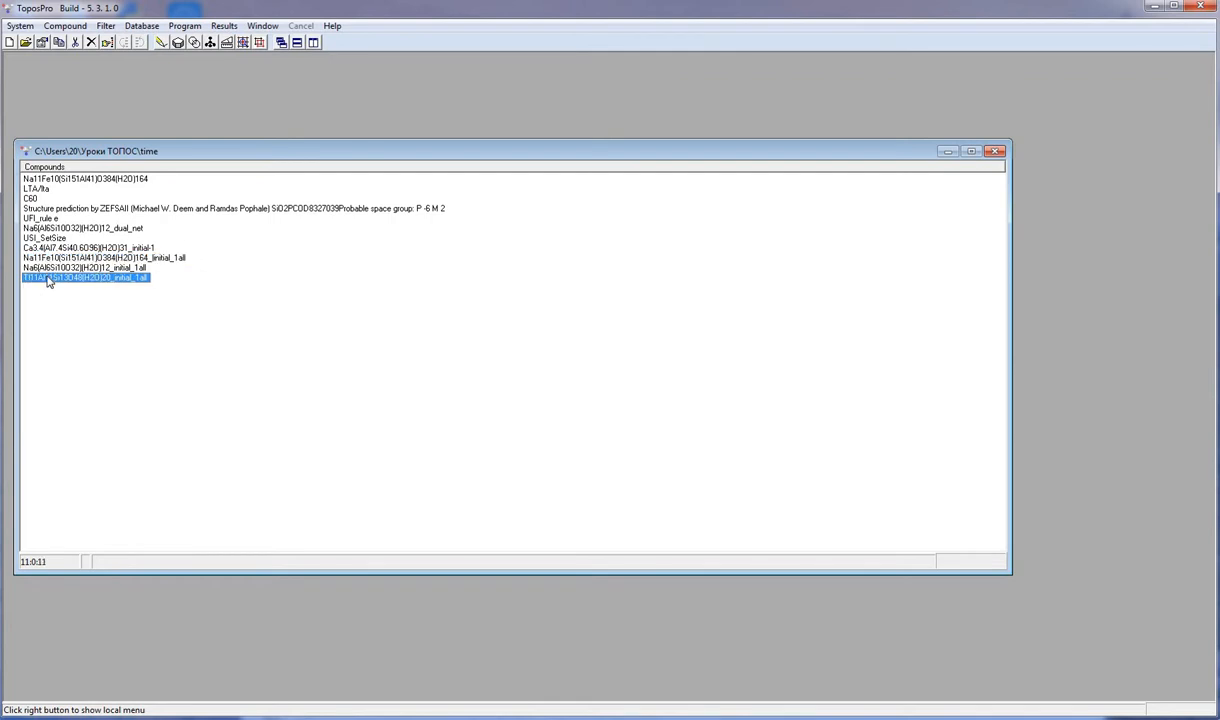
pyautogui.click(65, 25)
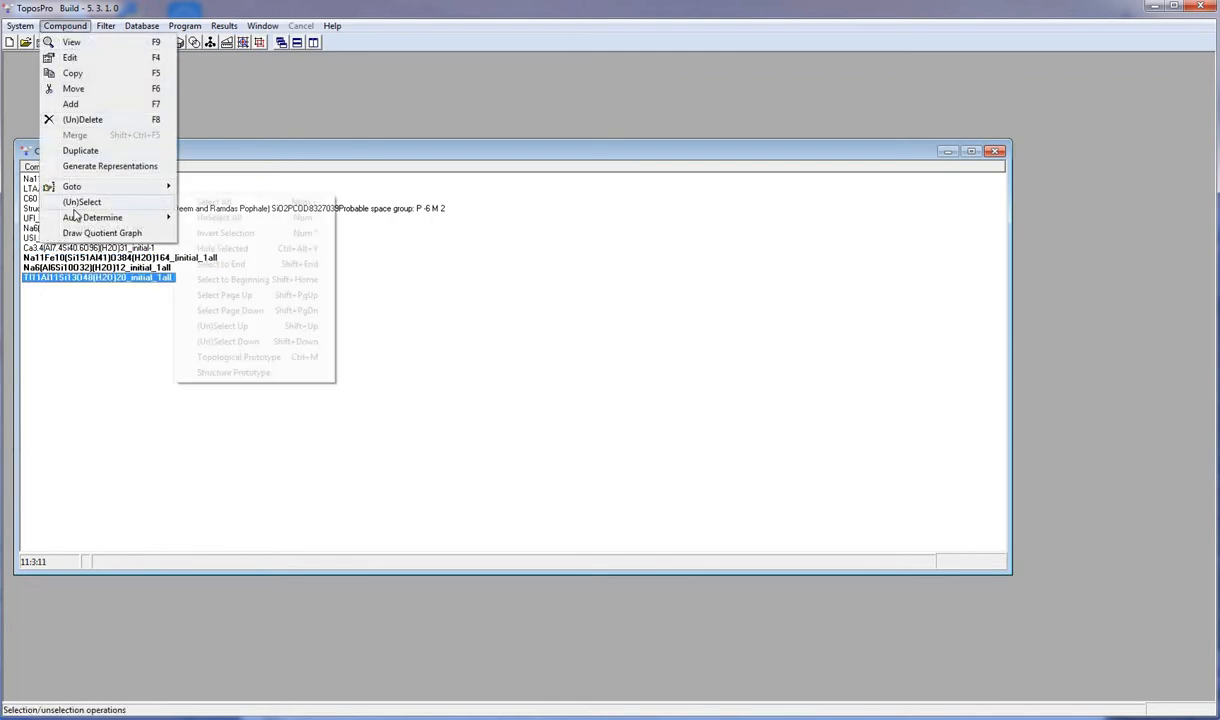
pyautogui.moveTo(82, 218)
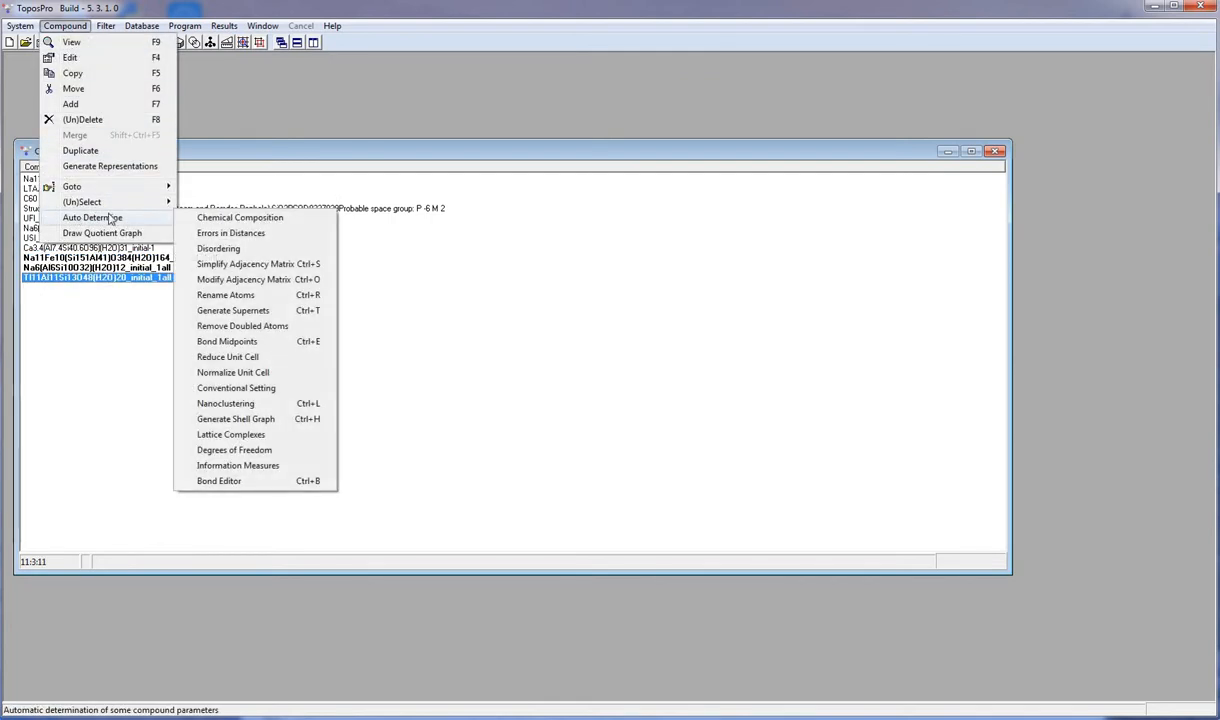
pyautogui.click(222, 279)
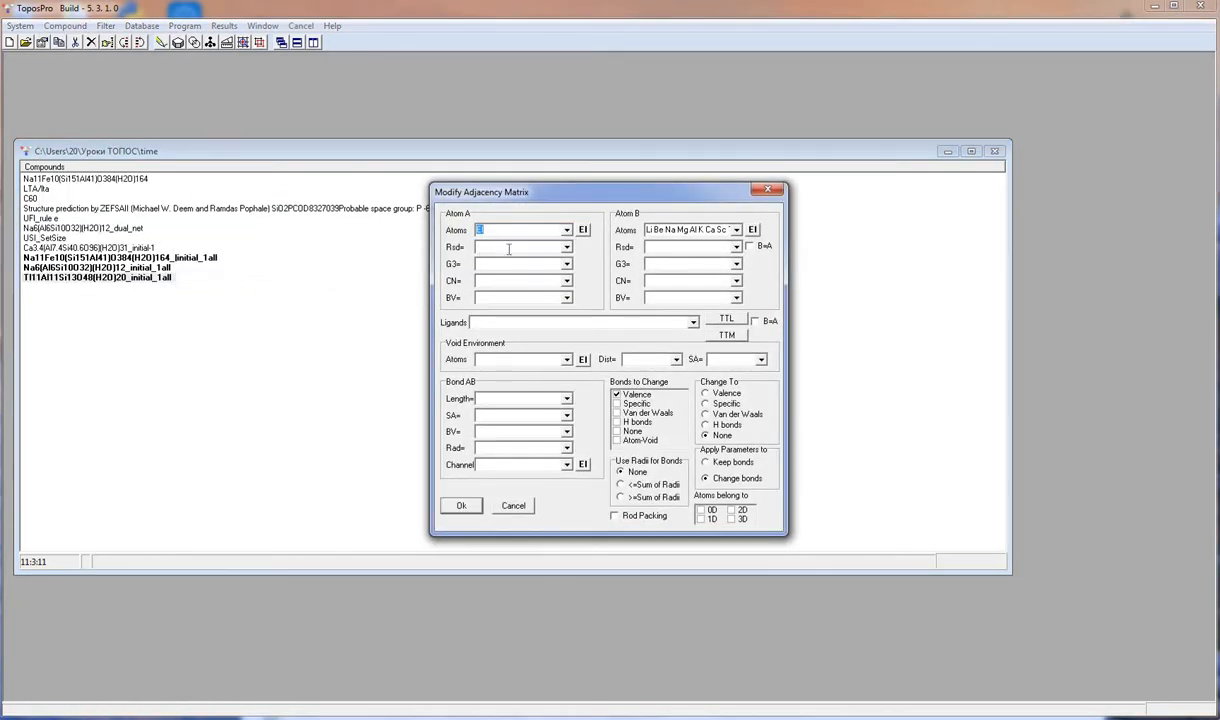
pyautogui.click(582, 230)
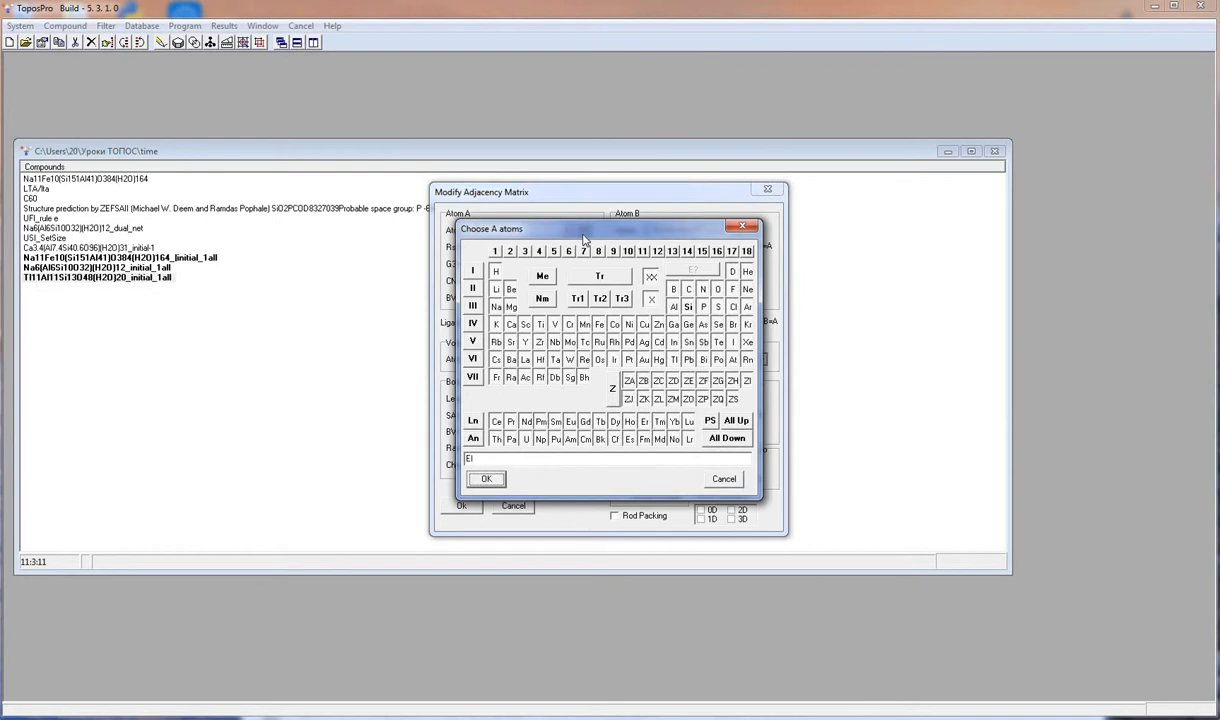
pyautogui.click(736, 420)
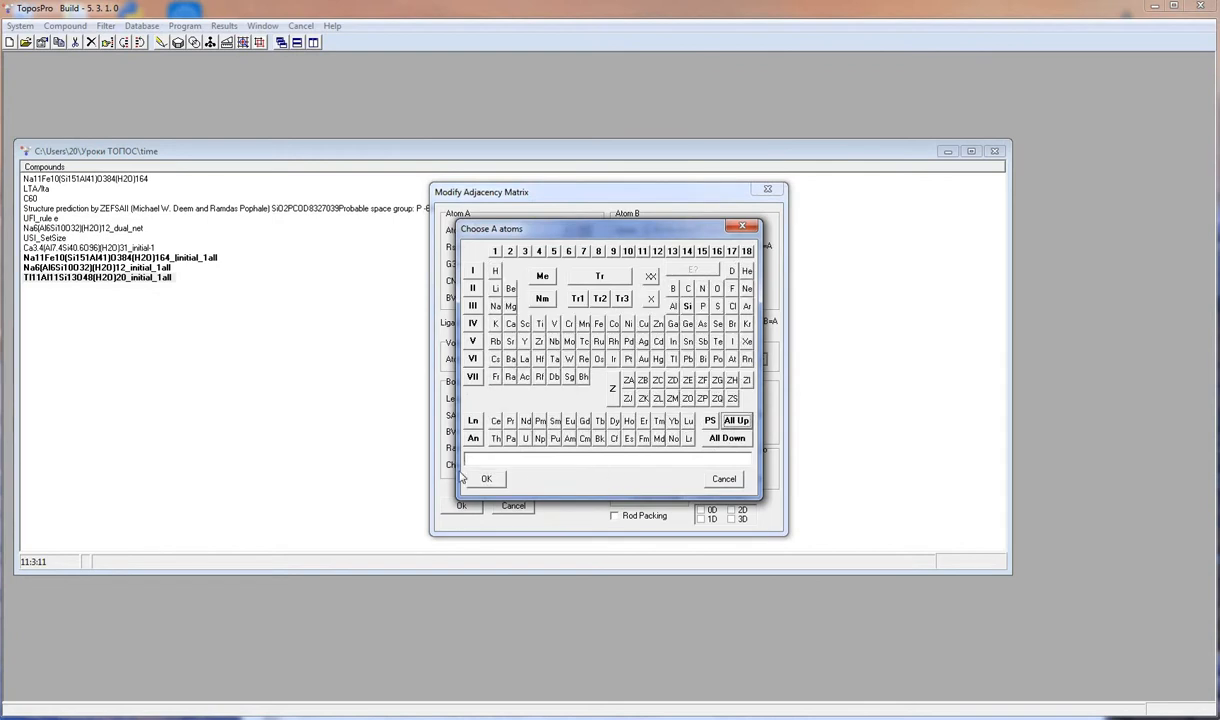
pyautogui.click(740, 439)
pyautogui.click(482, 479)
# - Set Atom B to all metals and apply the modification, changing their valence bonds to None
pyautogui.click(753, 230)
pyautogui.click(538, 278)
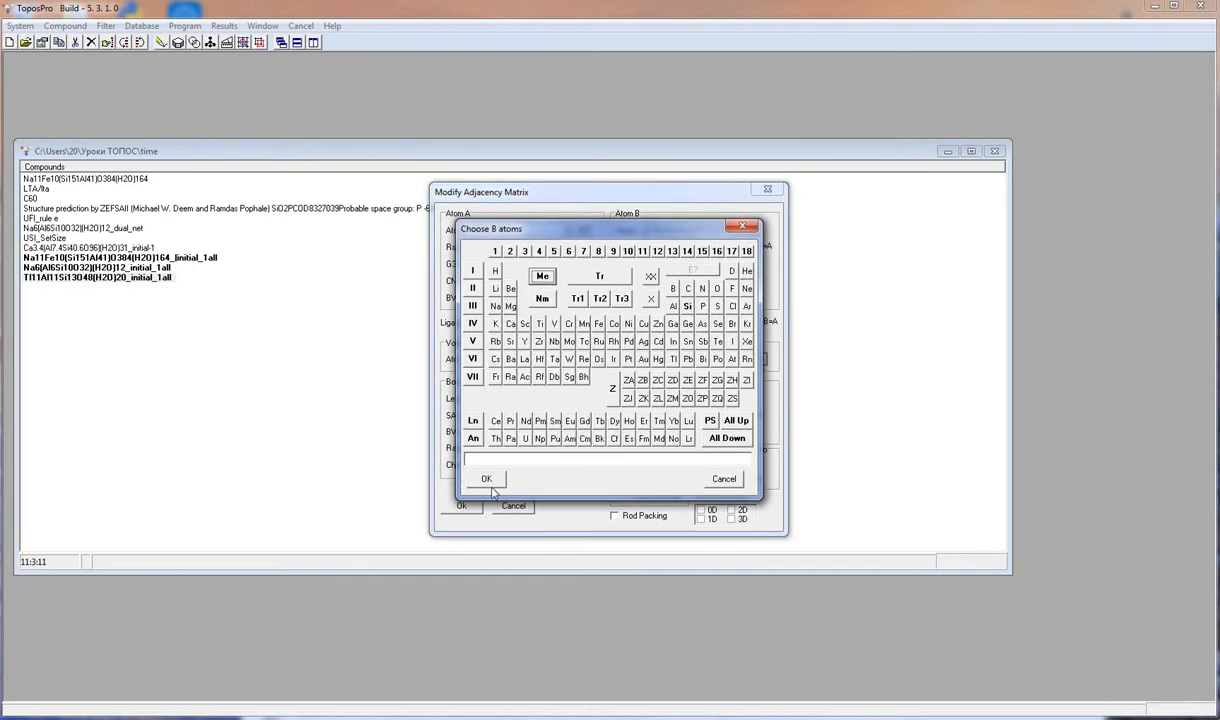
pyautogui.click(528, 274)
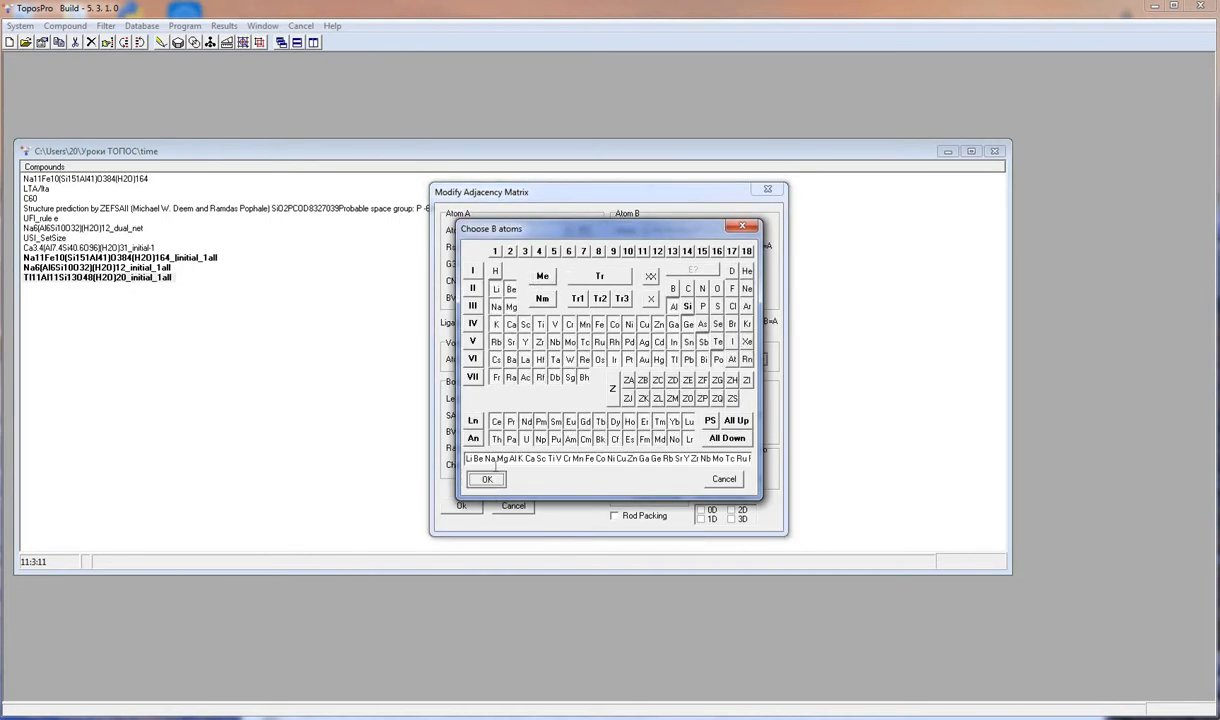
pyautogui.click(486, 479)
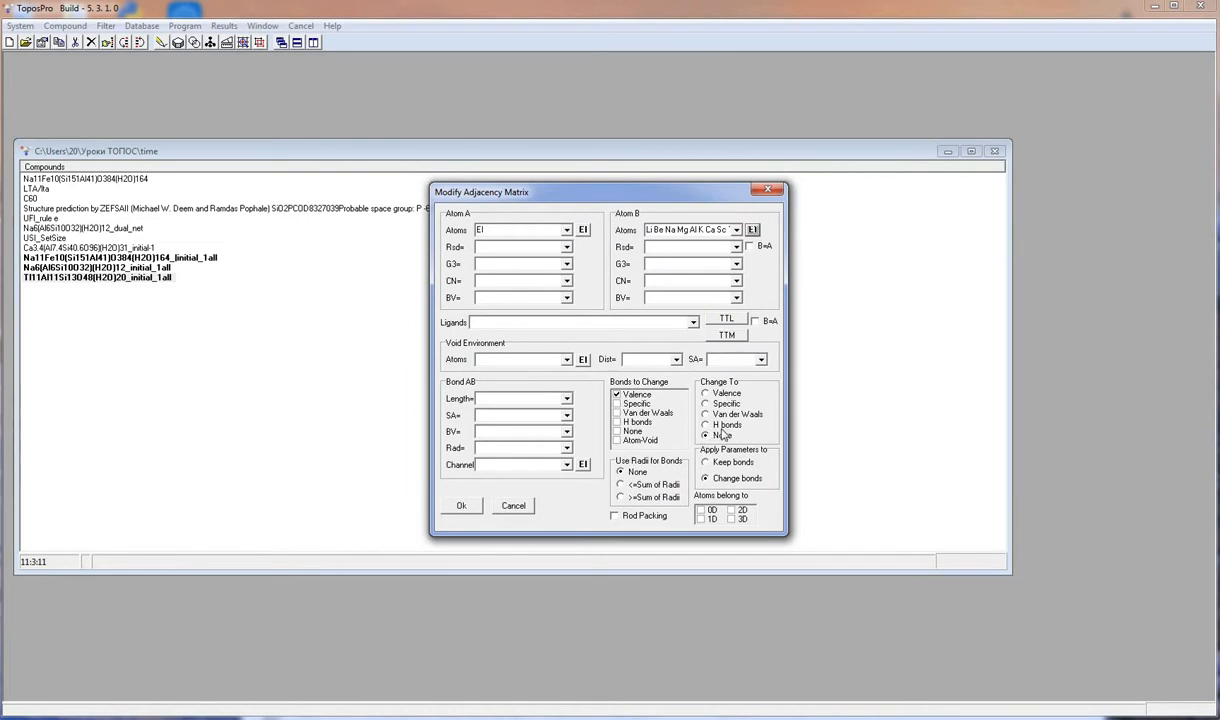
pyautogui.click(461, 505)
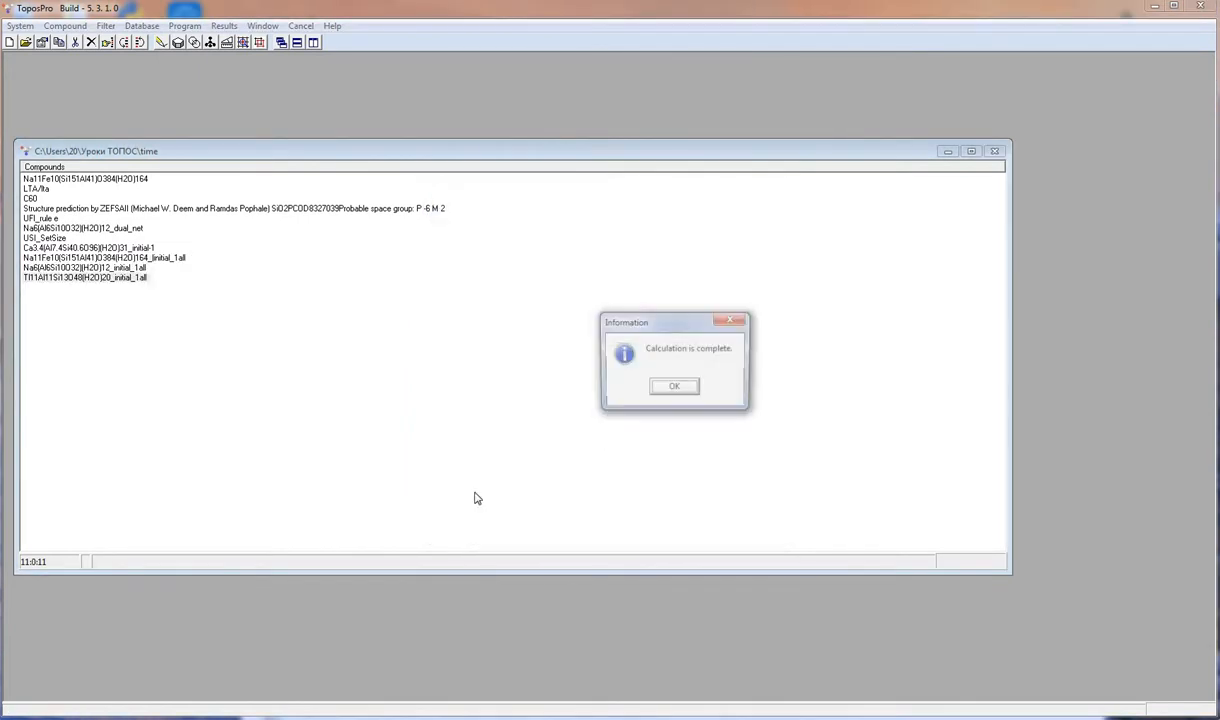
pyautogui.click(662, 391)
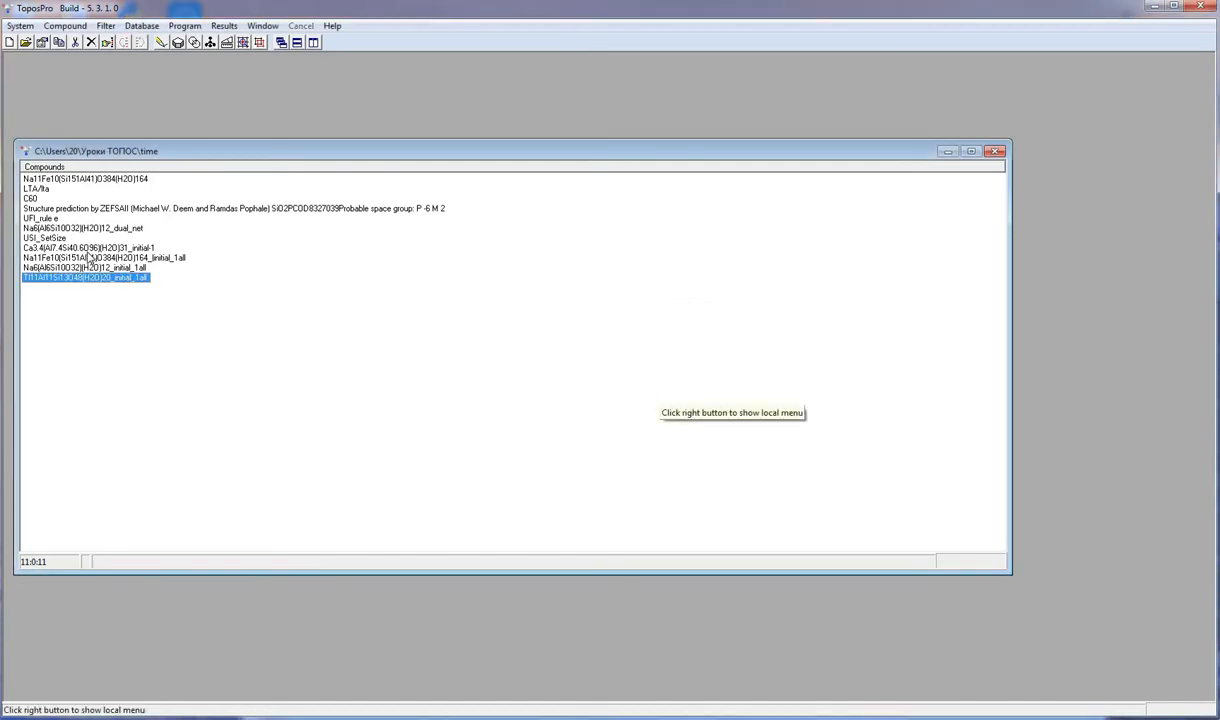
# - Open each of the three modified compounds to inspect their adjacency matrices
pyautogui.doubleClick(84, 277)
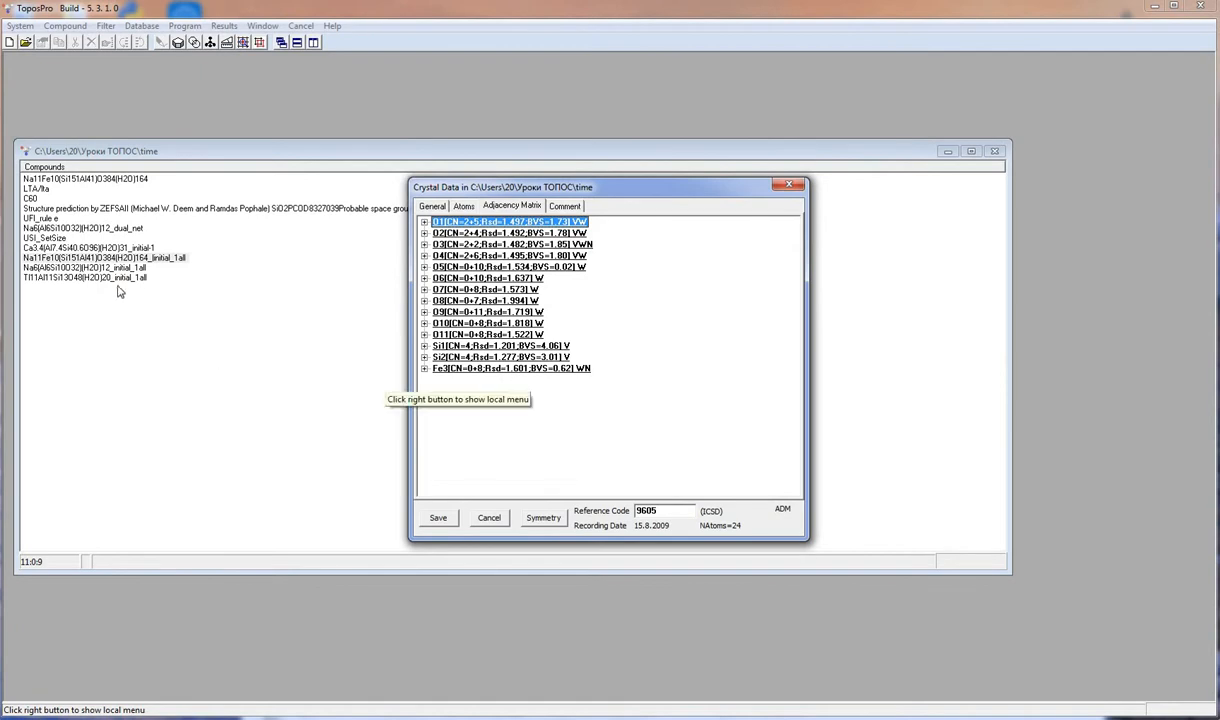
pyautogui.doubleClick(106, 261)
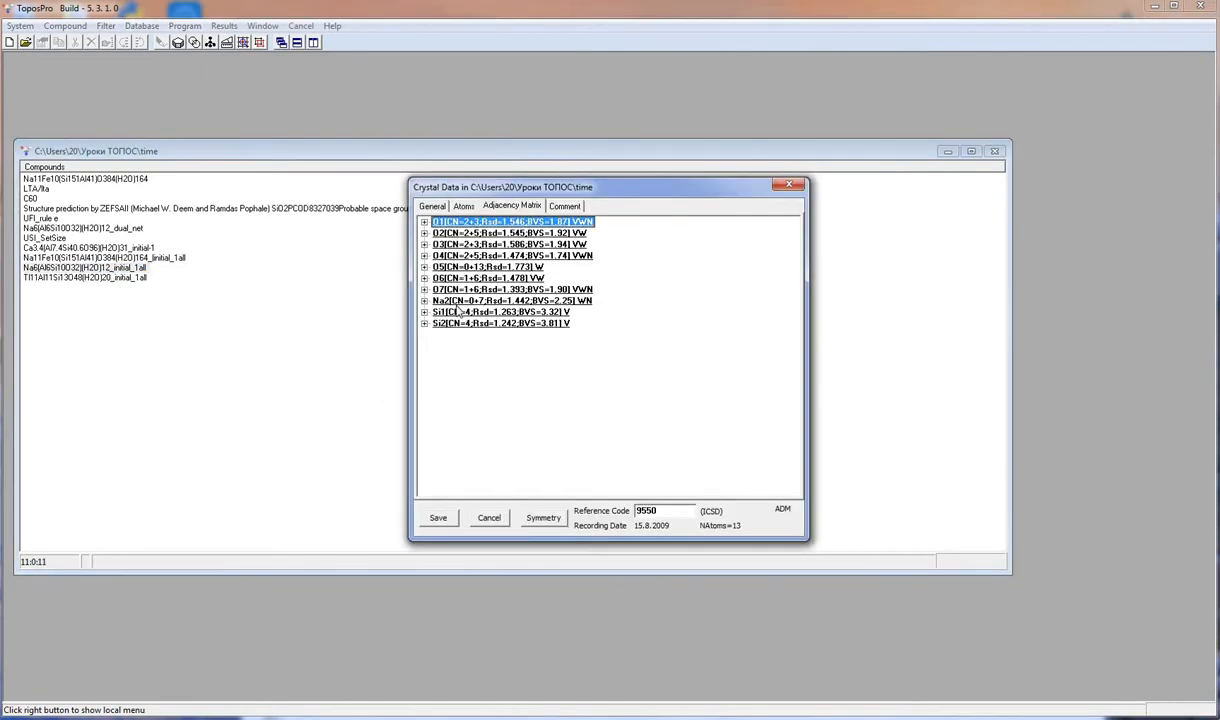
pyautogui.doubleClick(90, 280)
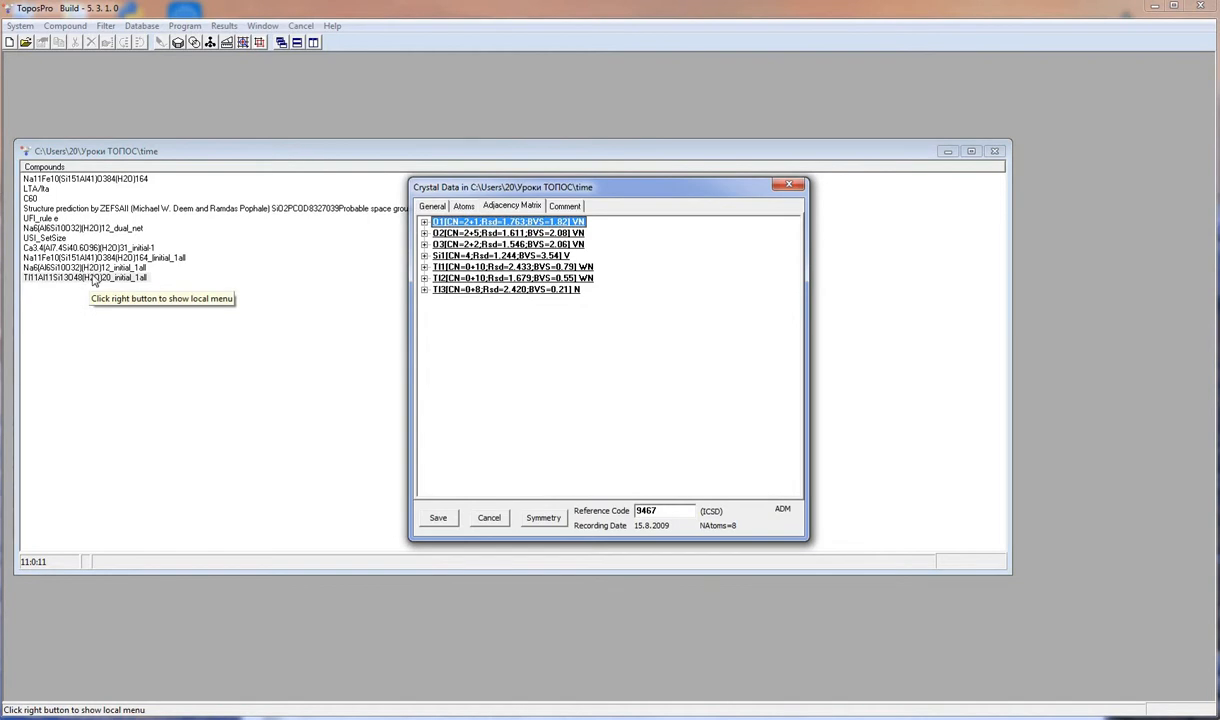
pyautogui.doubleClick(90, 258)
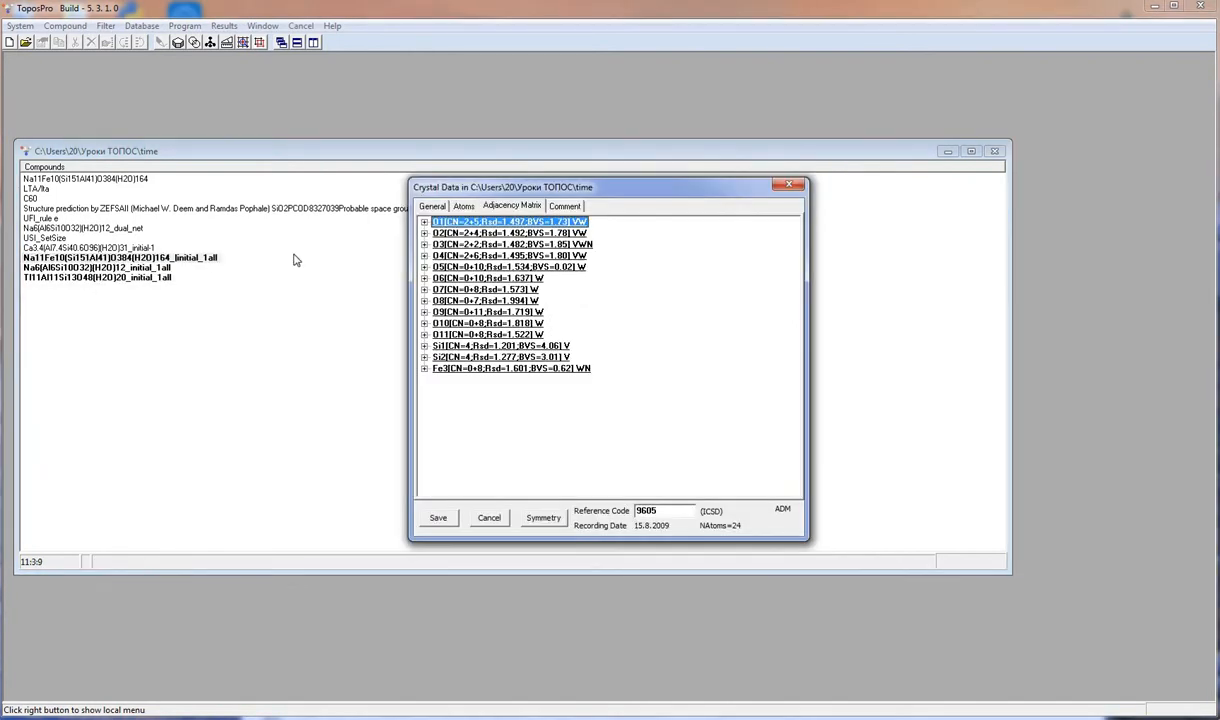
pyautogui.click(797, 185)
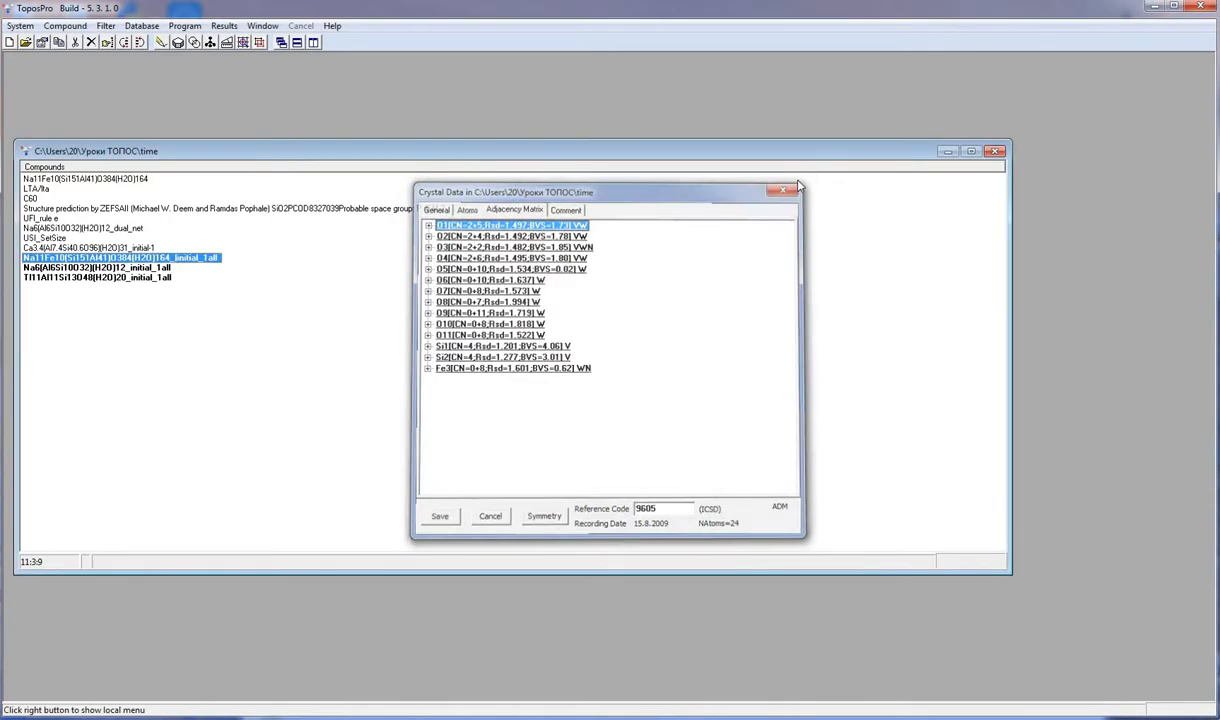
# - Run Simplify Adjacency Matrix on the selected compounds, overwriting the time.txt report, and reopen two of them to check
pyautogui.click(62, 26)
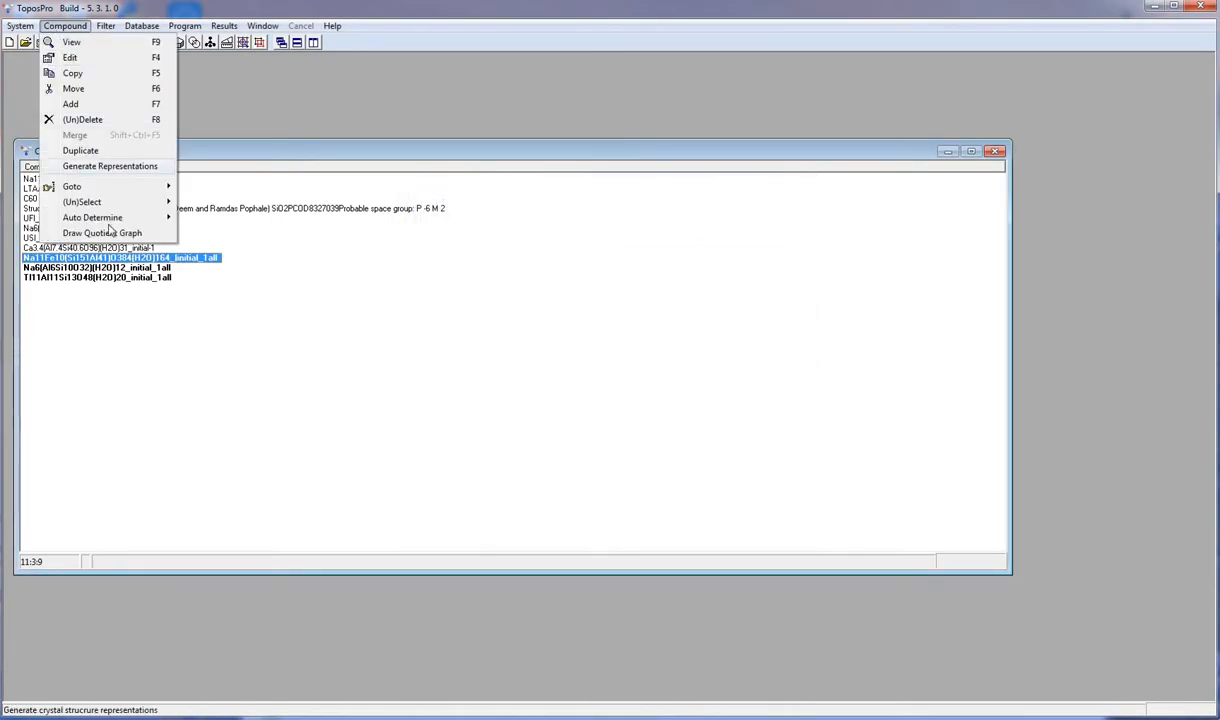
pyautogui.moveTo(160, 218)
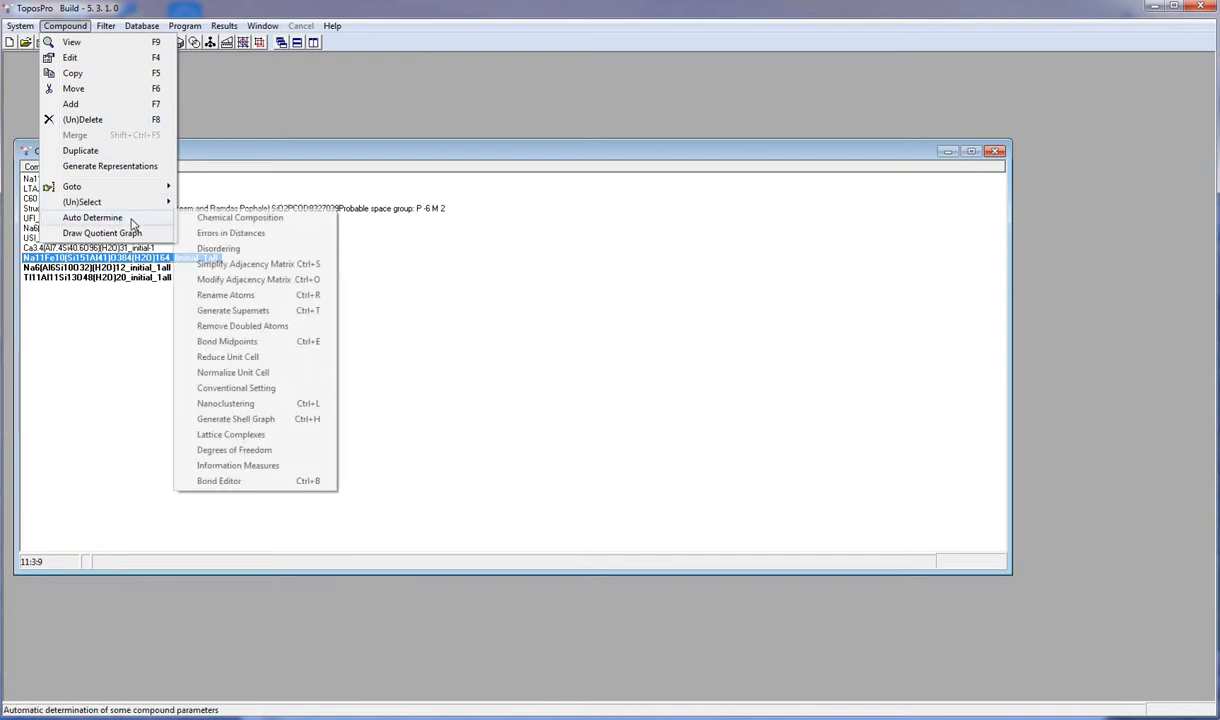
pyautogui.click(262, 264)
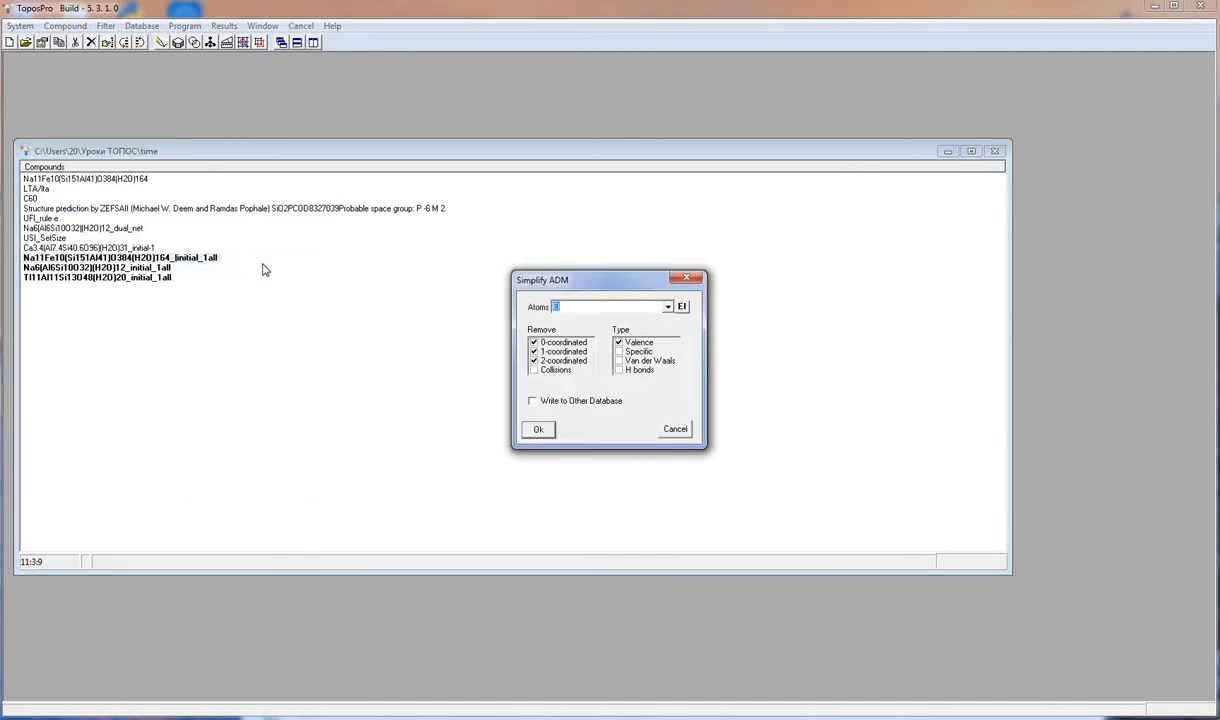
pyautogui.click(536, 432)
pyautogui.click(622, 390)
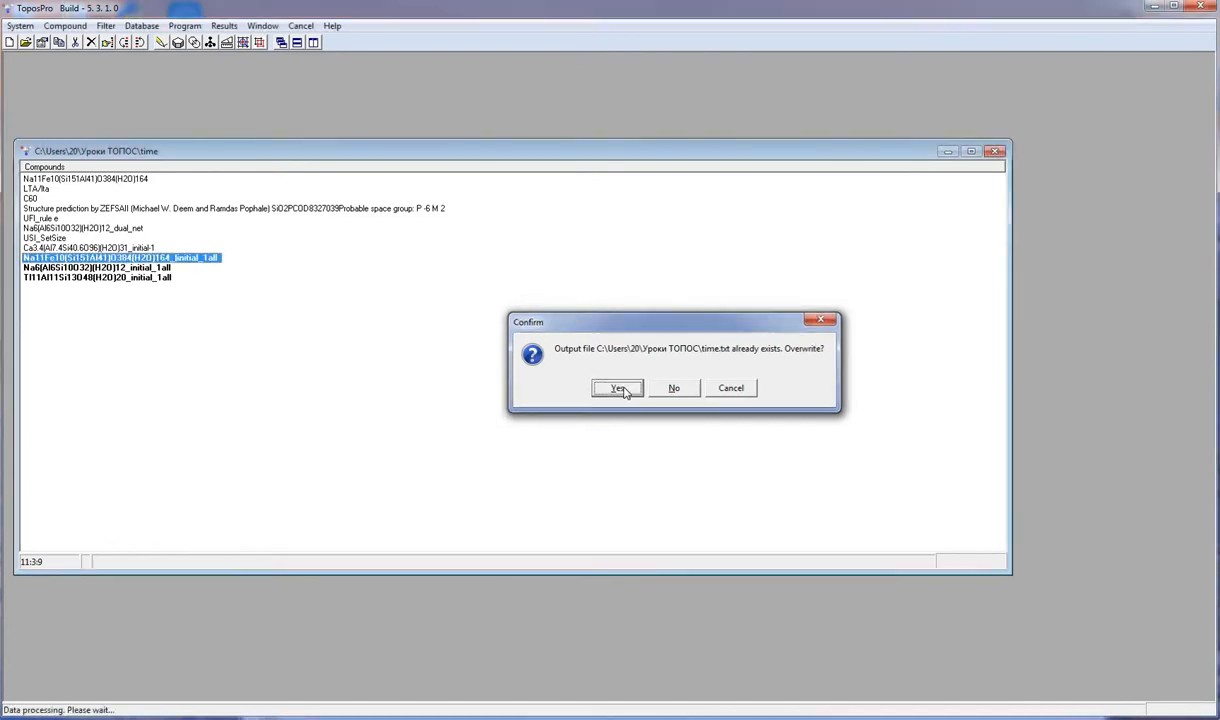
pyautogui.click(643, 370)
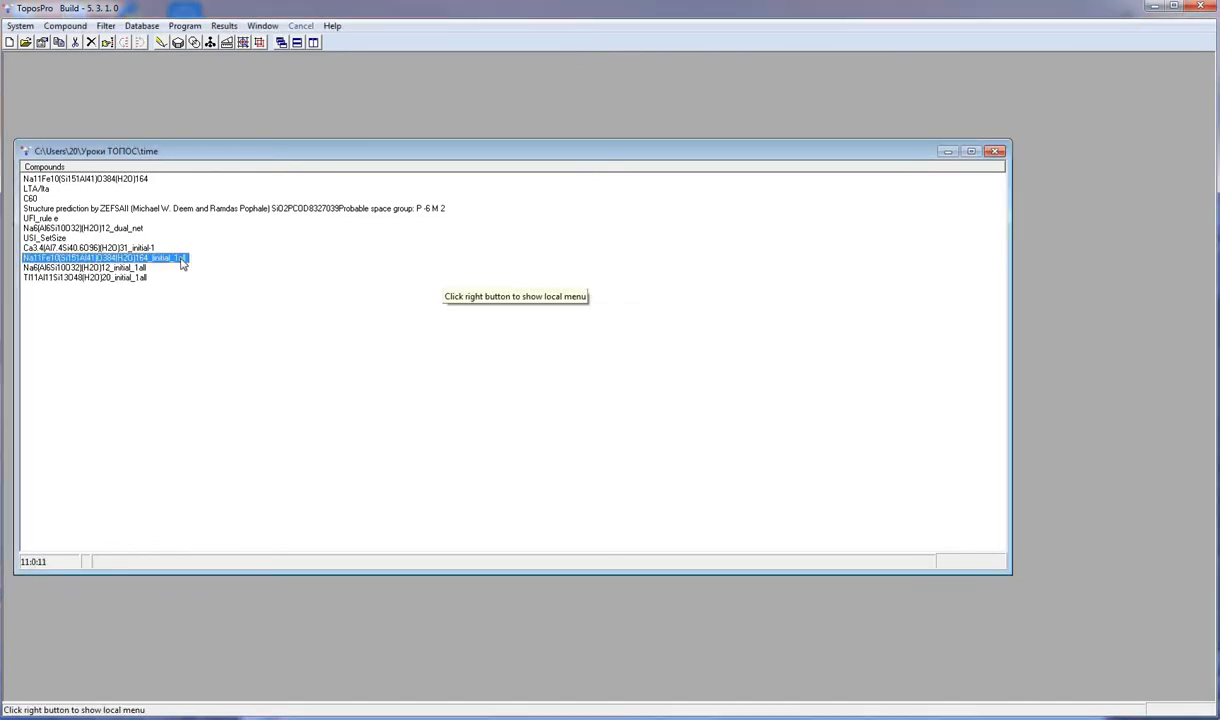
pyautogui.doubleClick(183, 261)
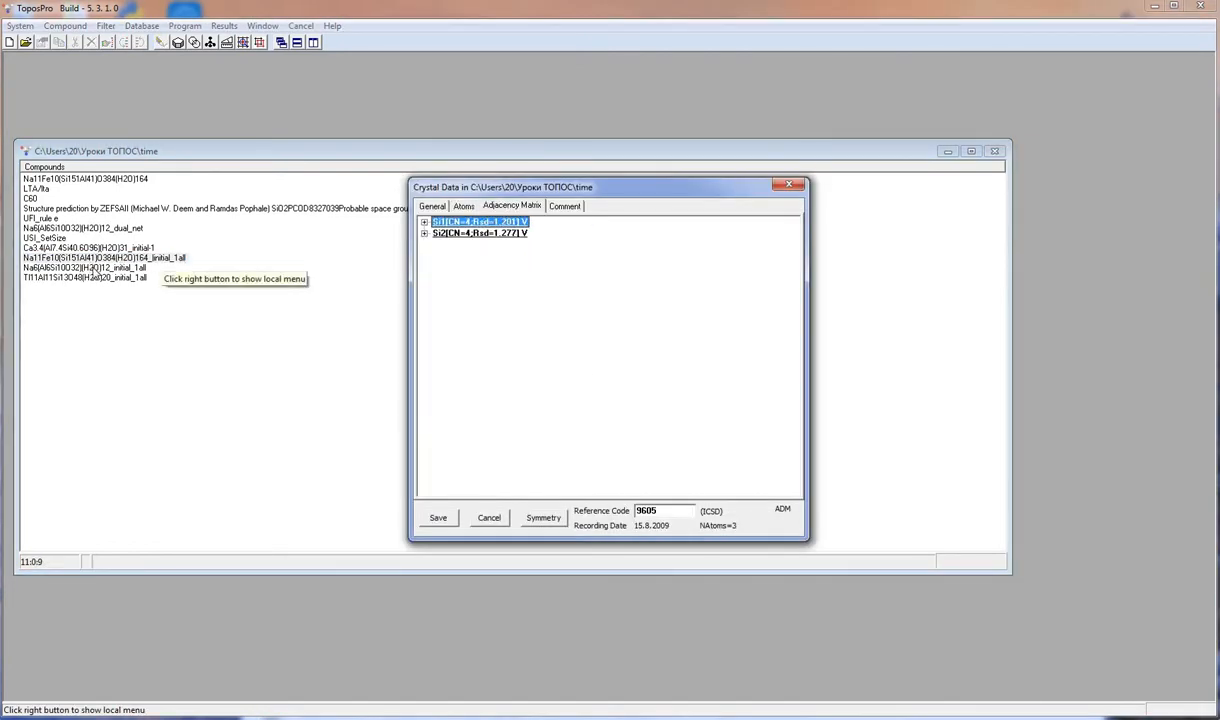
pyautogui.doubleClick(92, 277)
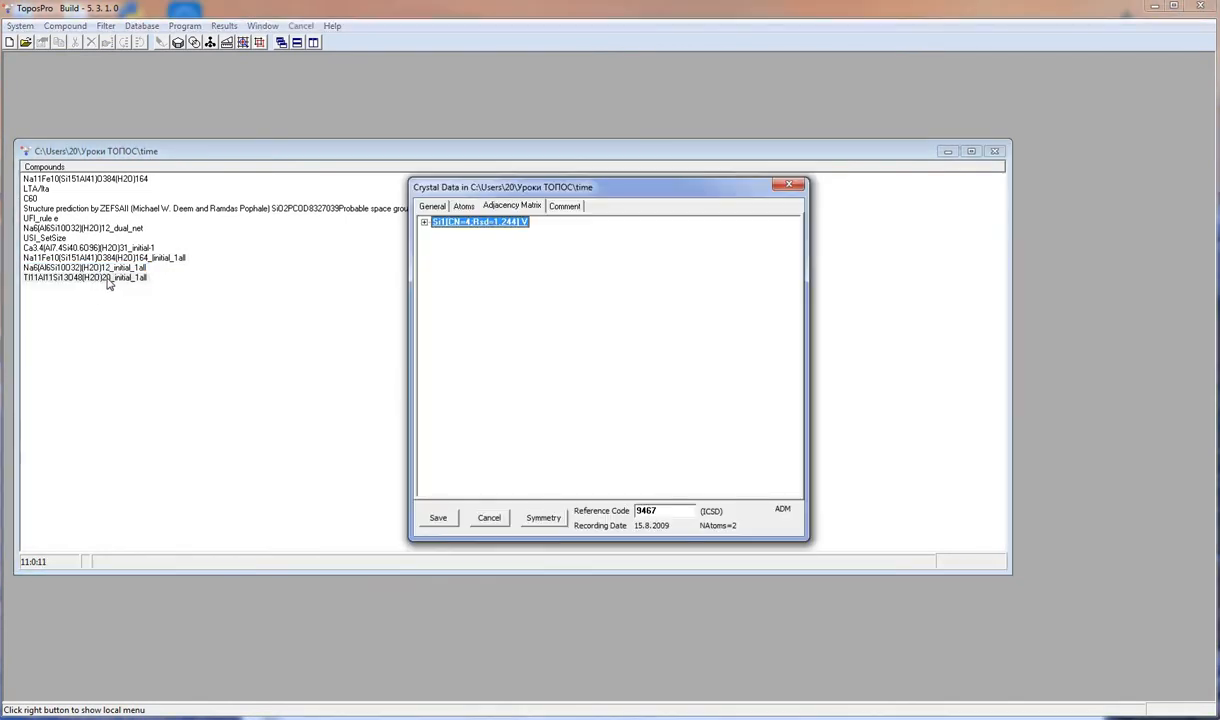
# - Open ADS options for the Ca3.4(Al7.4Si40.6O96)(H2O)31_initial-1 compound and enable All Rings with a maximum ring size of 12
pyautogui.click(788, 184)
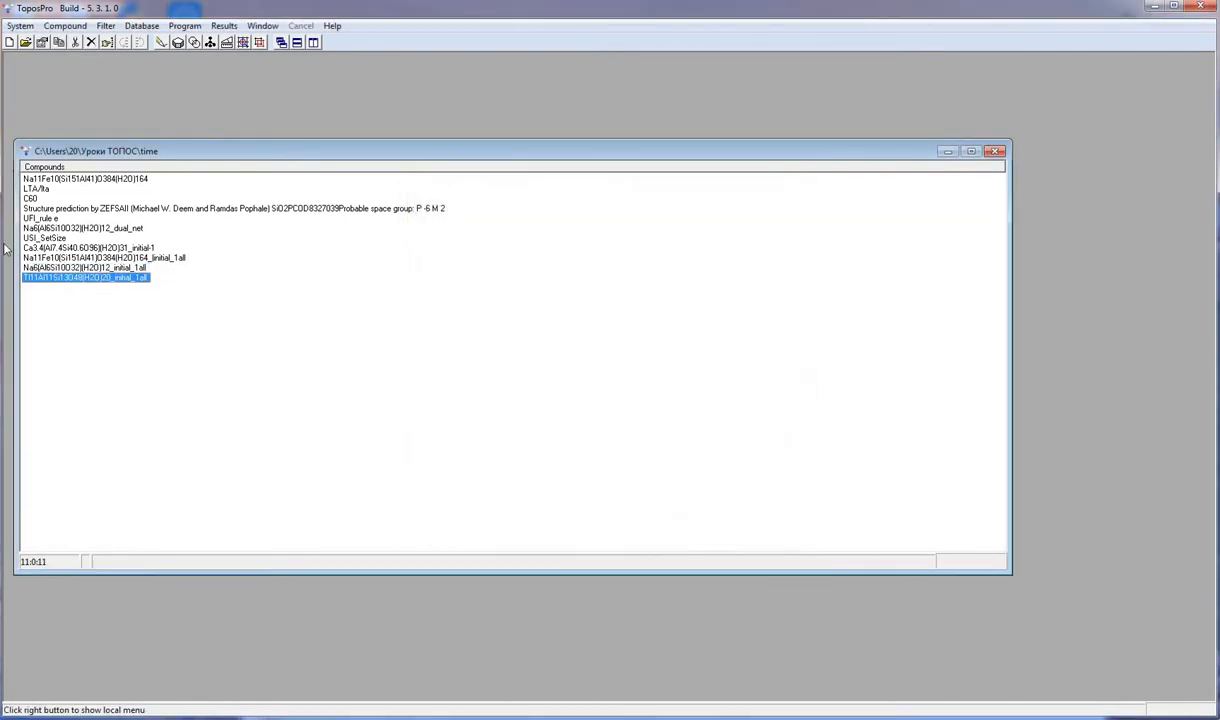
pyautogui.click(43, 248)
pyautogui.click(241, 46)
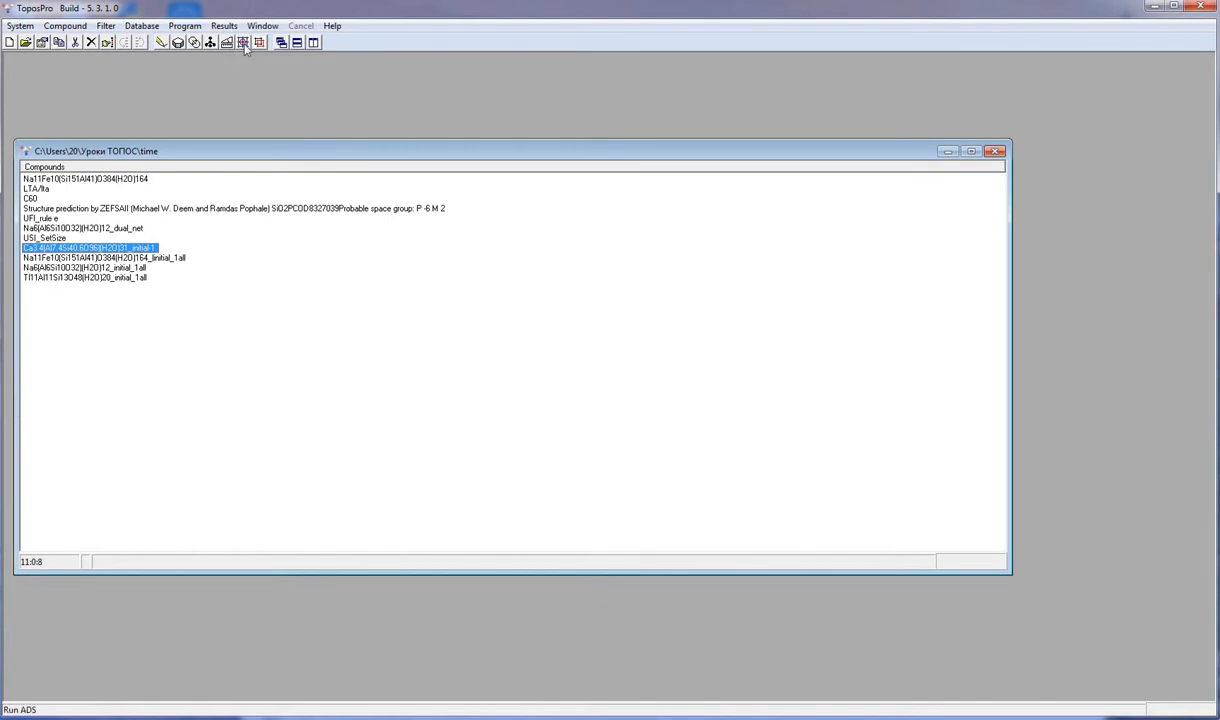
pyautogui.click(469, 248)
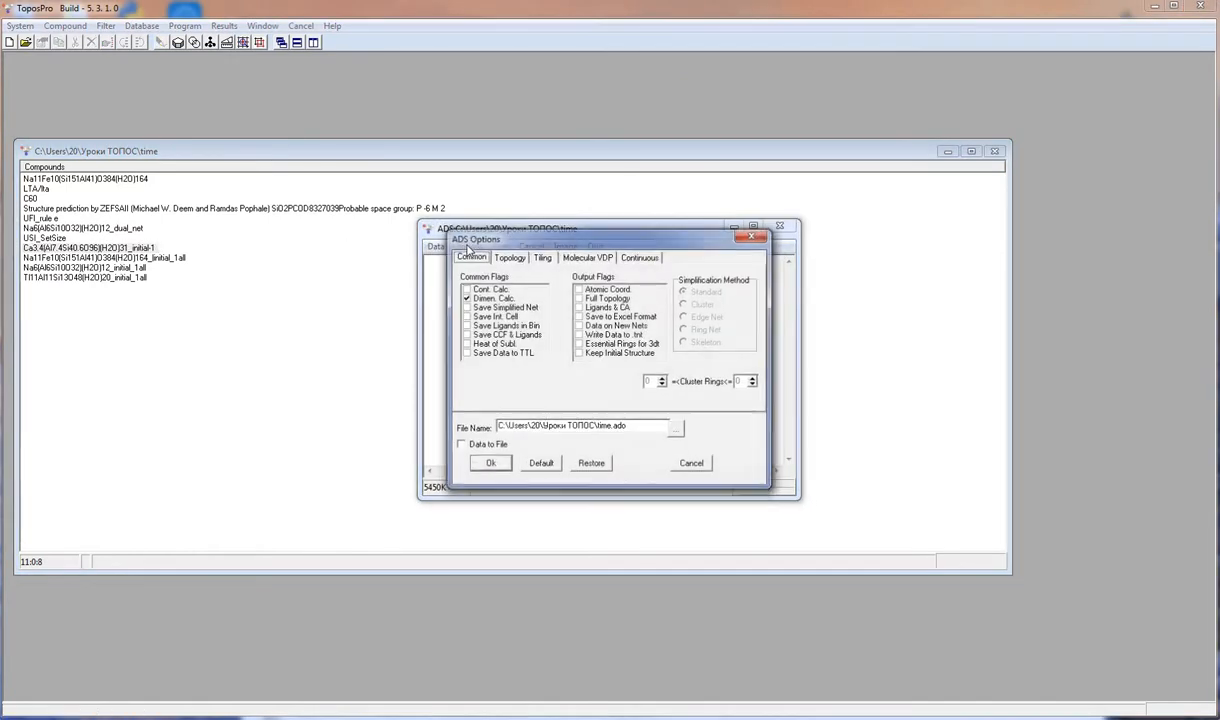
pyautogui.click(514, 258)
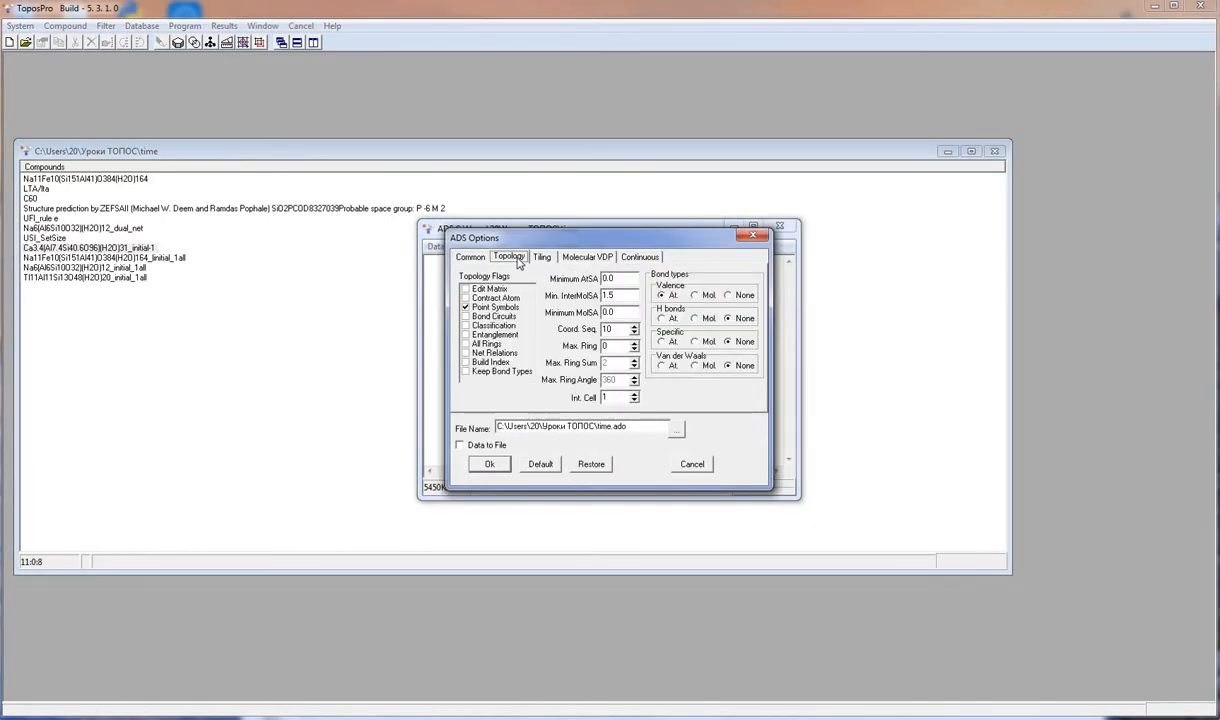
pyautogui.click(465, 346)
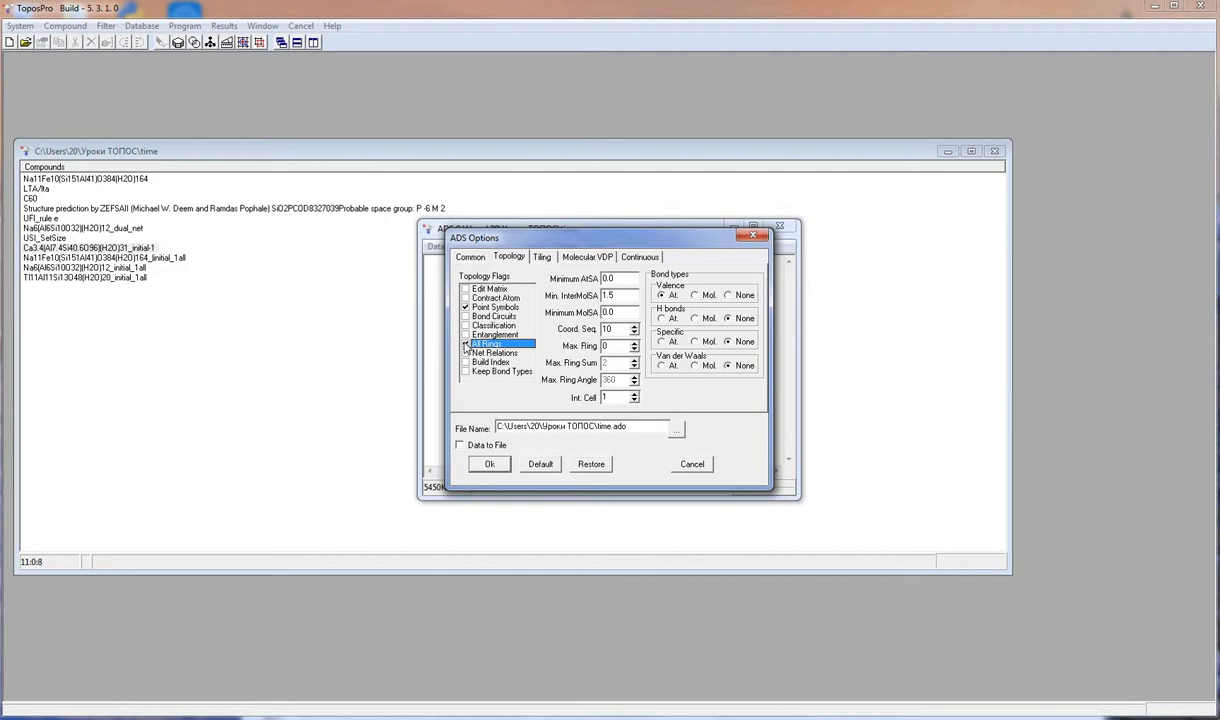
pyautogui.click(465, 345)
pyautogui.click(634, 344)
pyautogui.click(634, 344)
pyautogui.click(634, 344)
pyautogui.click(634, 344)
pyautogui.click(634, 344)
pyautogui.click(634, 344)
# - Set the maximum tile size to 200, enable Natural Tiles, and accept the ADS options
pyautogui.click(546, 261)
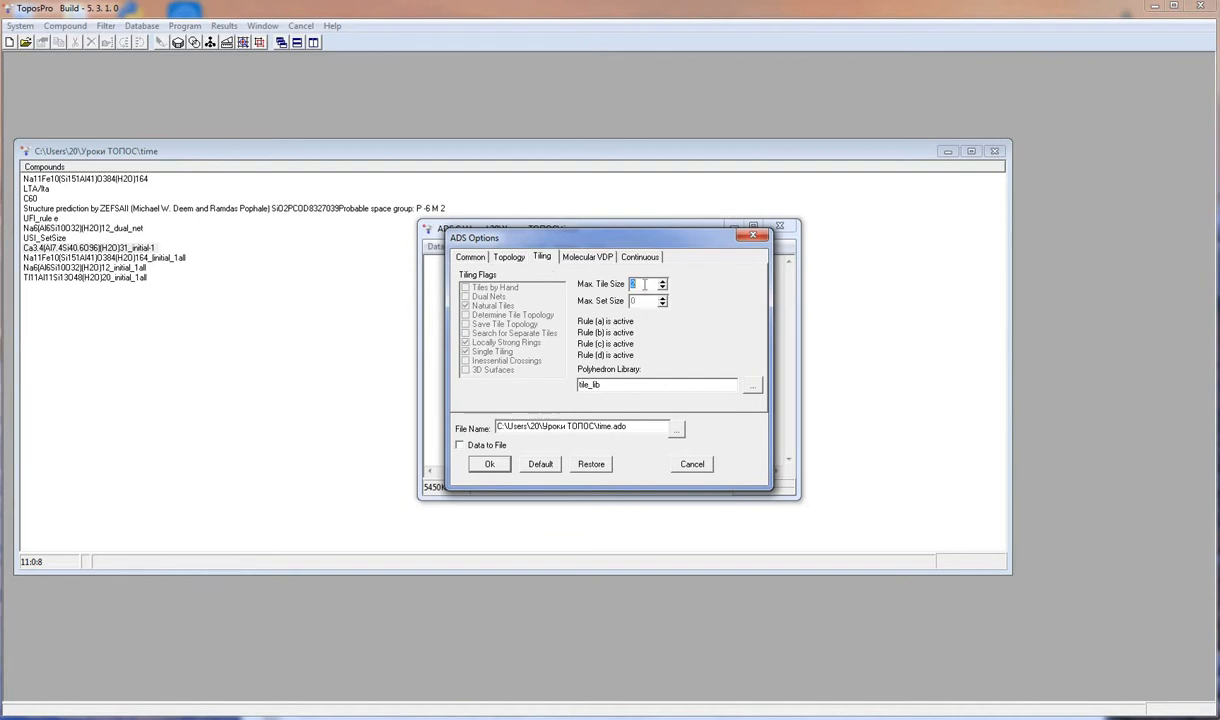
pyautogui.write('00')
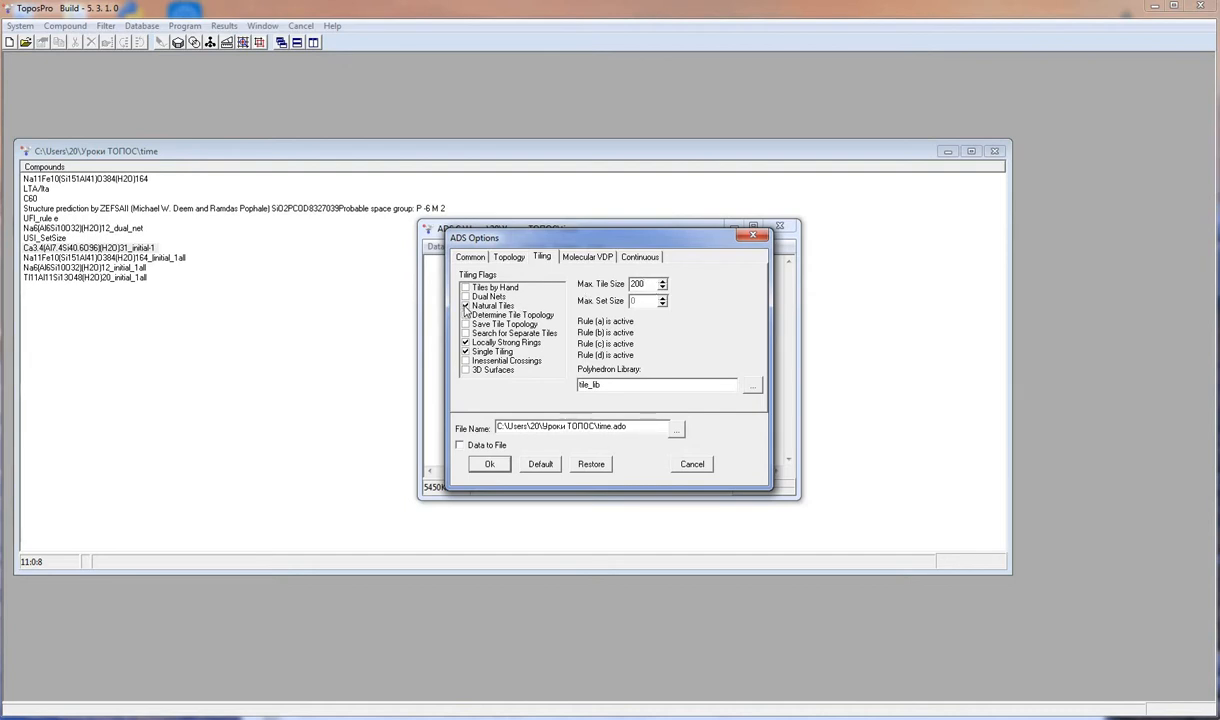
pyautogui.click(465, 306)
pyautogui.click(465, 342)
pyautogui.click(465, 342)
pyautogui.click(465, 306)
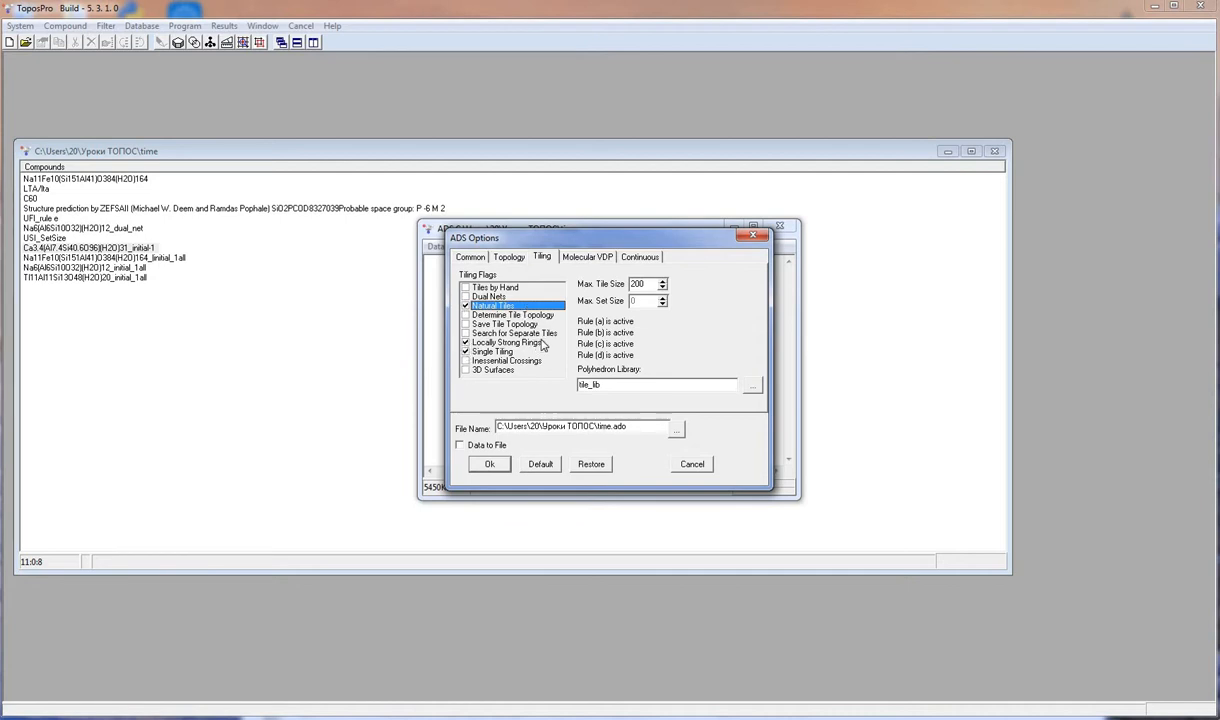
pyautogui.click(512, 255)
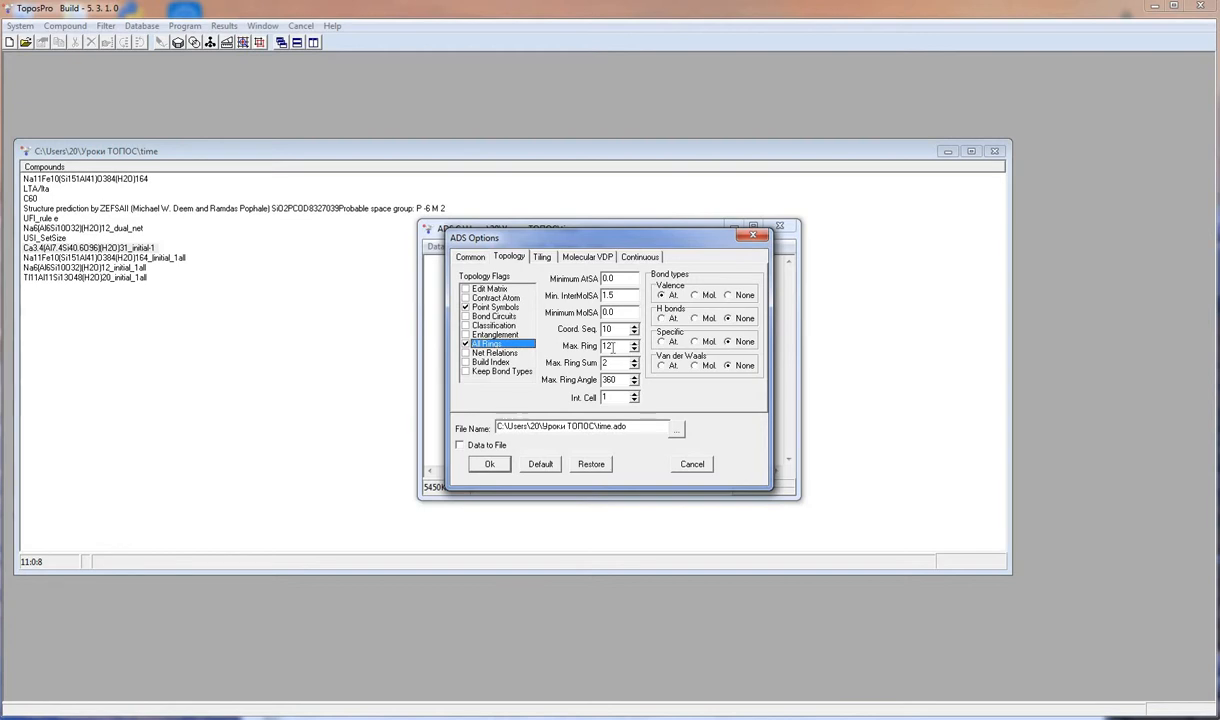
pyautogui.click(487, 463)
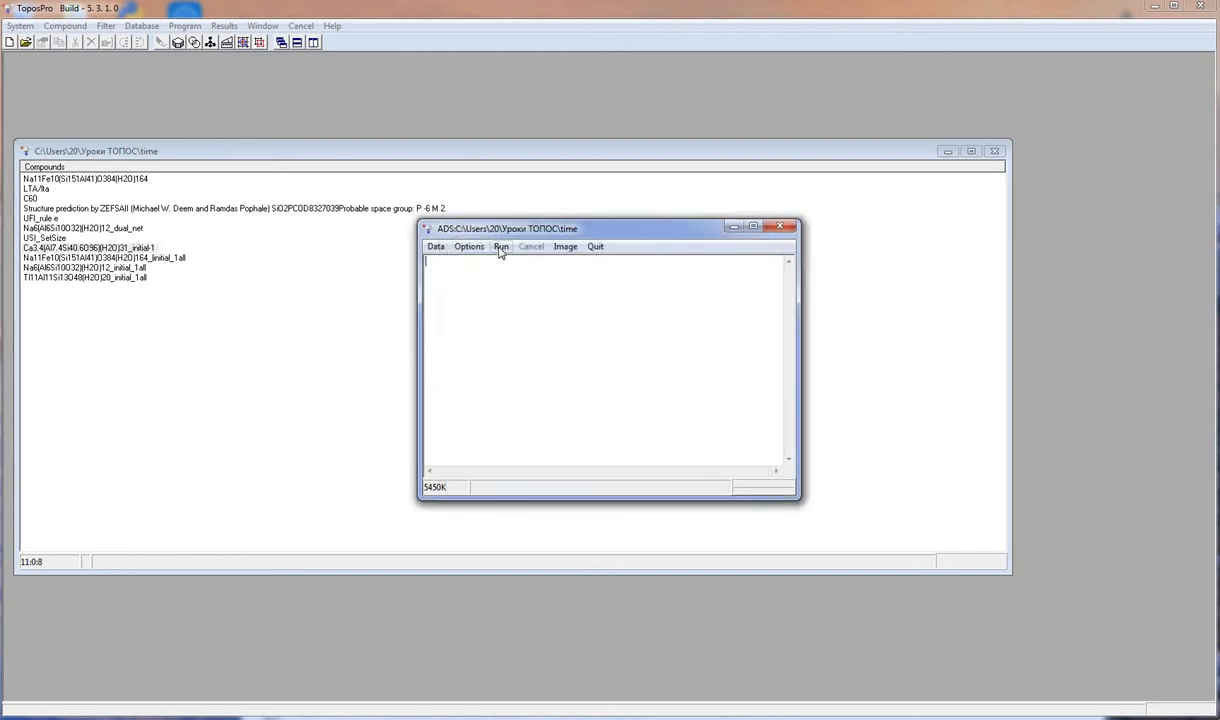
# - Run ADS with all four Si atoms chosen as central atoms
pyautogui.click(500, 247)
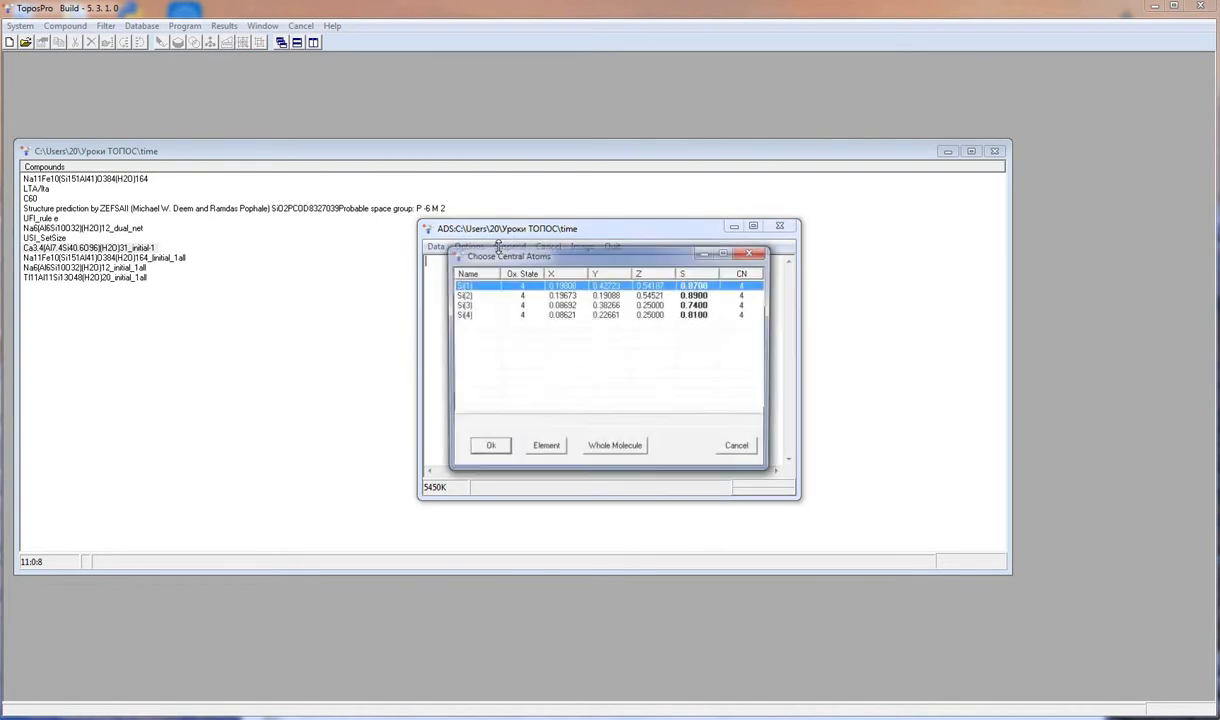
pyautogui.rightClick(534, 288)
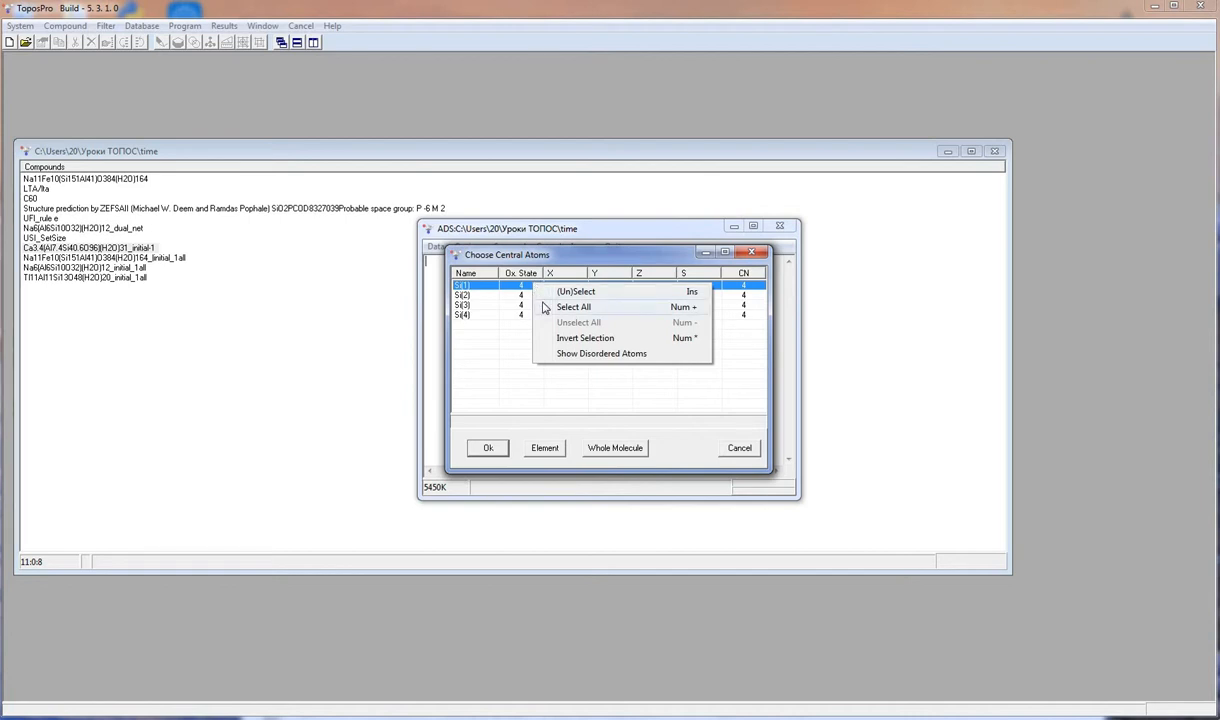
pyautogui.click(573, 307)
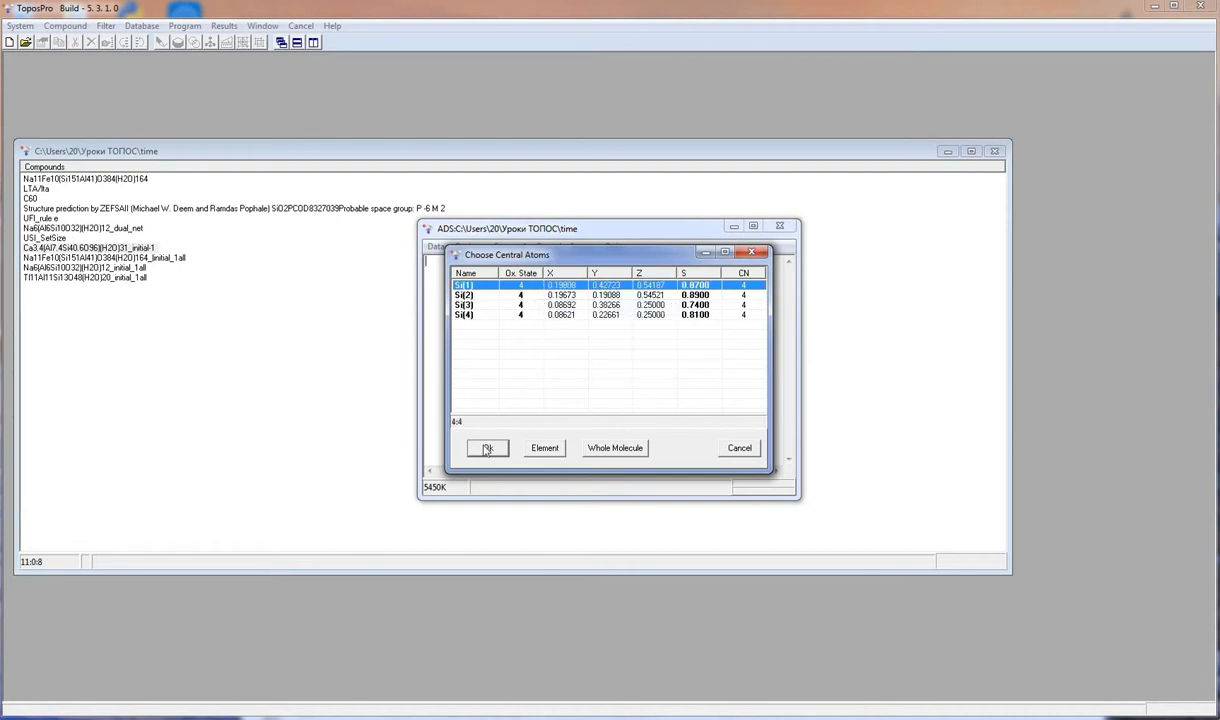
pyautogui.click(487, 449)
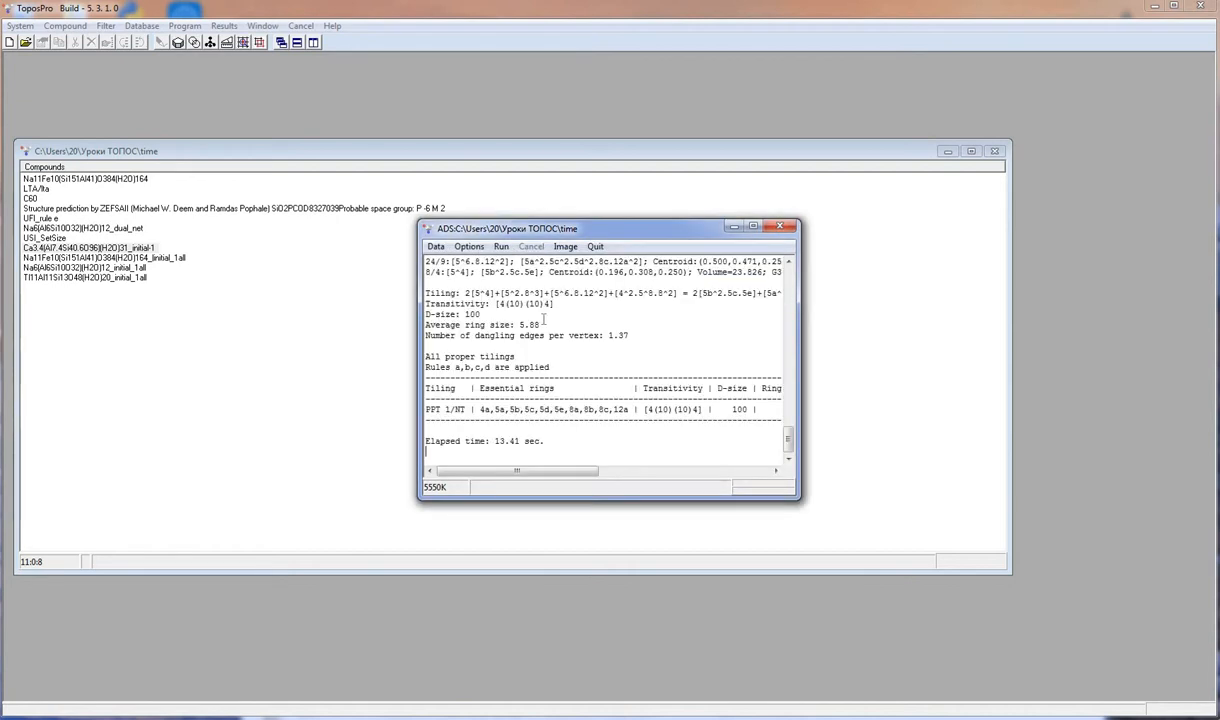
# - Enlarge the ADS output window and read through the topology, ring and tiling results
pyautogui.moveTo(788, 436); pyautogui.dragTo(812, 226)
pyautogui.moveTo(869, 542); pyautogui.dragTo(1098, 655)
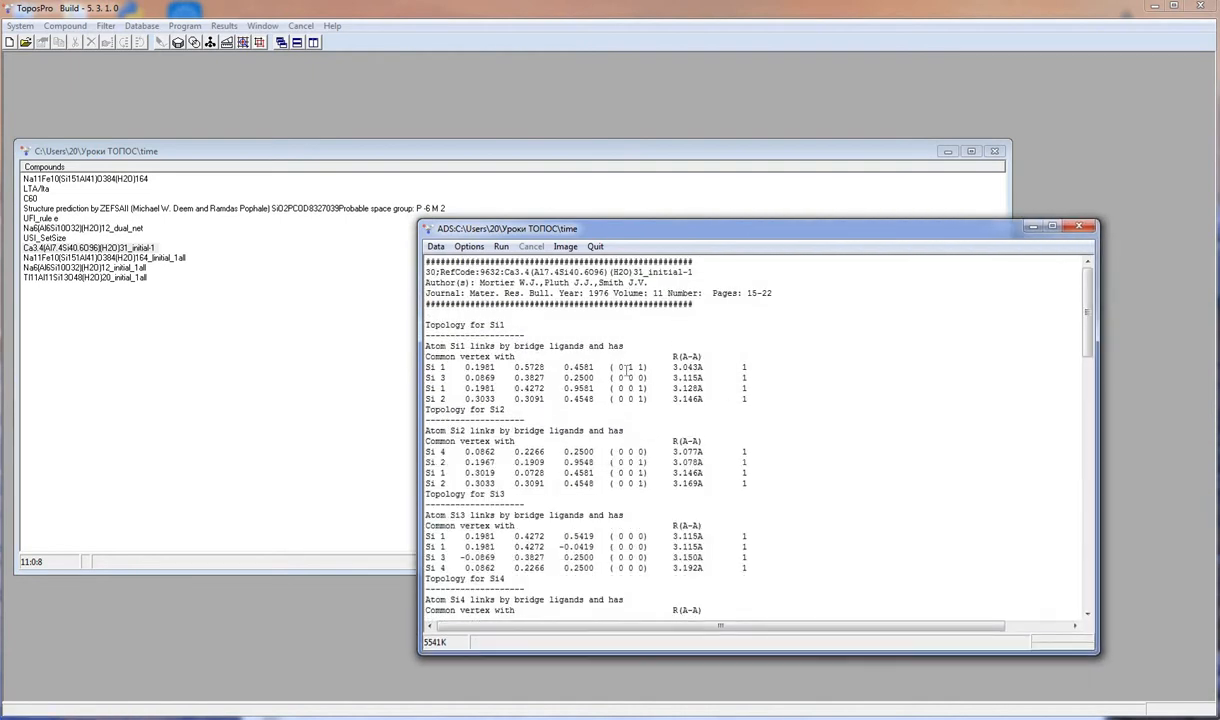
pyautogui.scroll(-11, 623, 371)
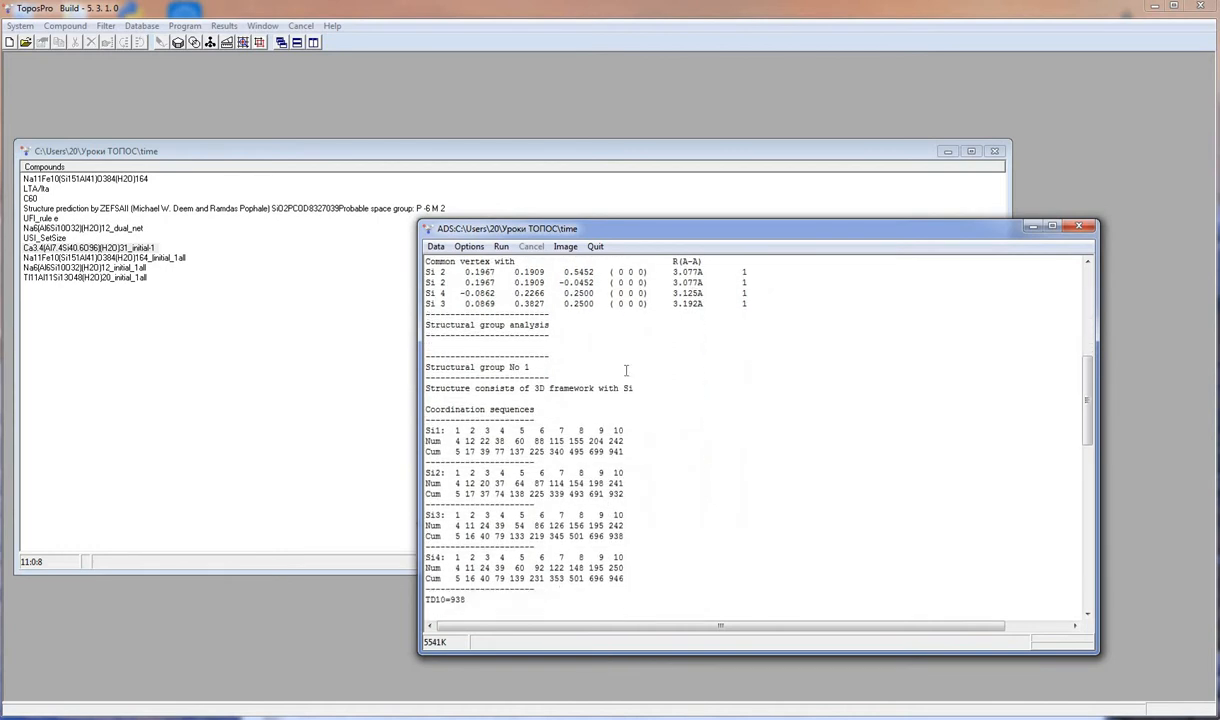
pyautogui.scroll(-1, 626, 371)
pyautogui.scroll(-7, 626, 371)
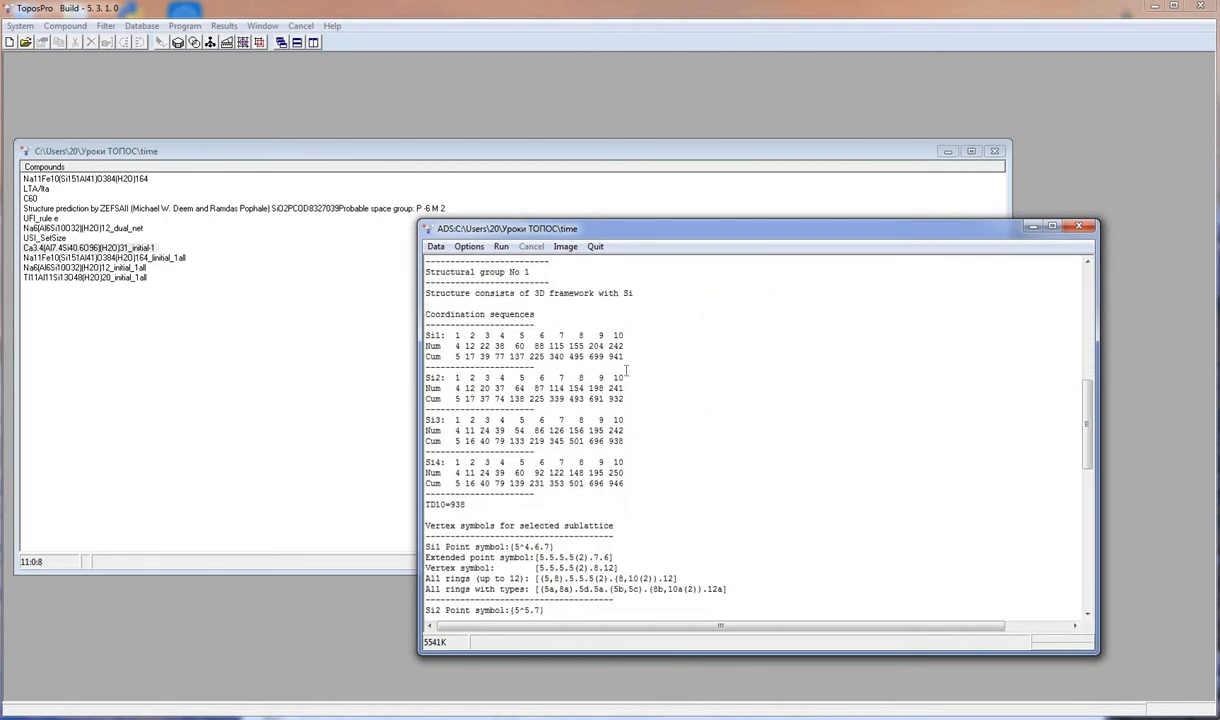
pyautogui.scroll(-3, 626, 371)
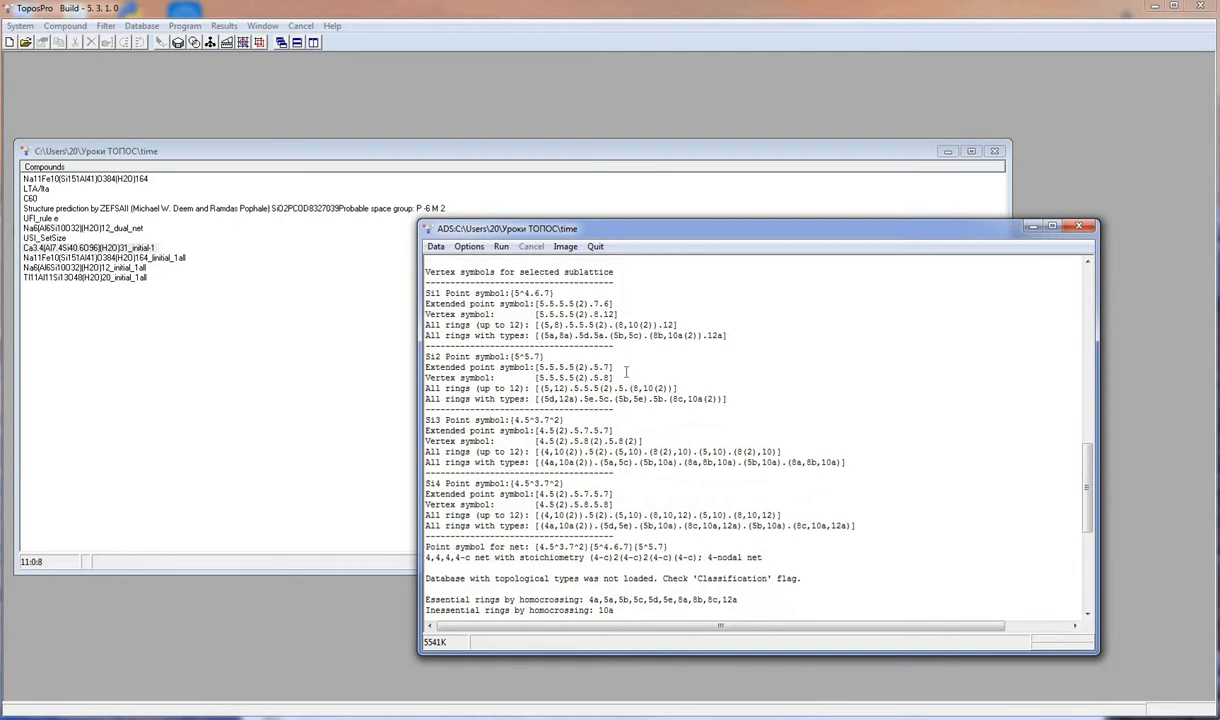
pyautogui.scroll(-7, 626, 371)
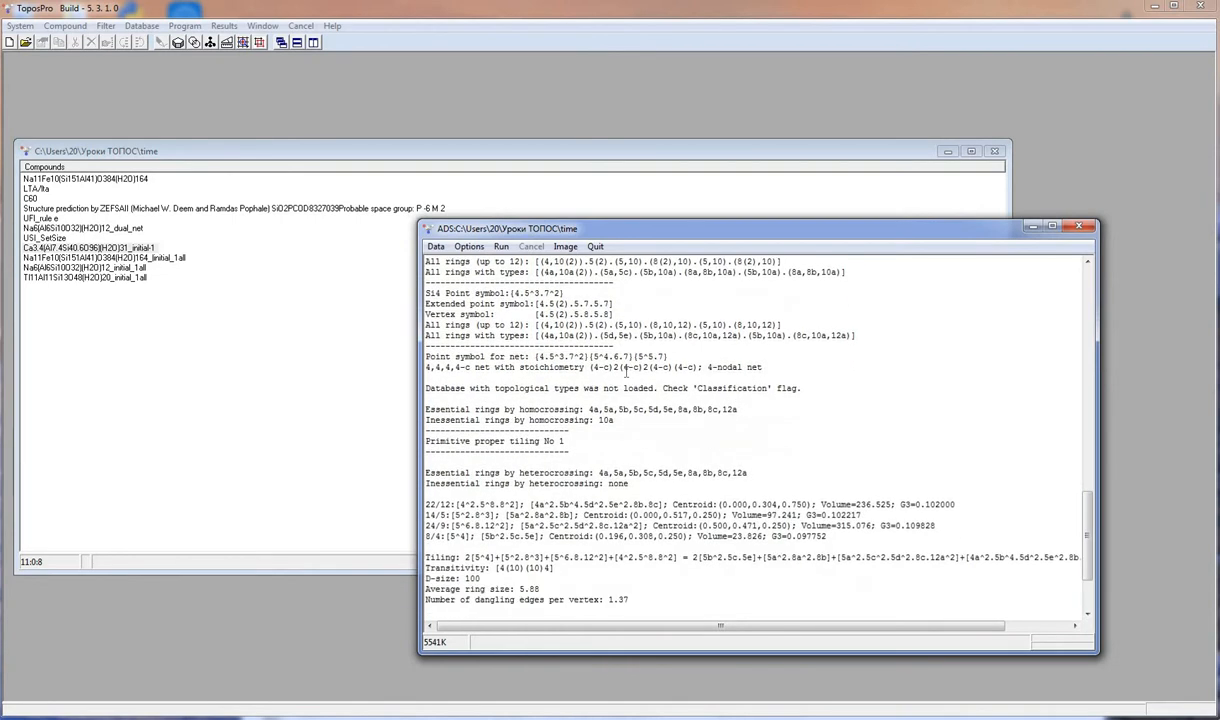
pyautogui.scroll(-3, 626, 373)
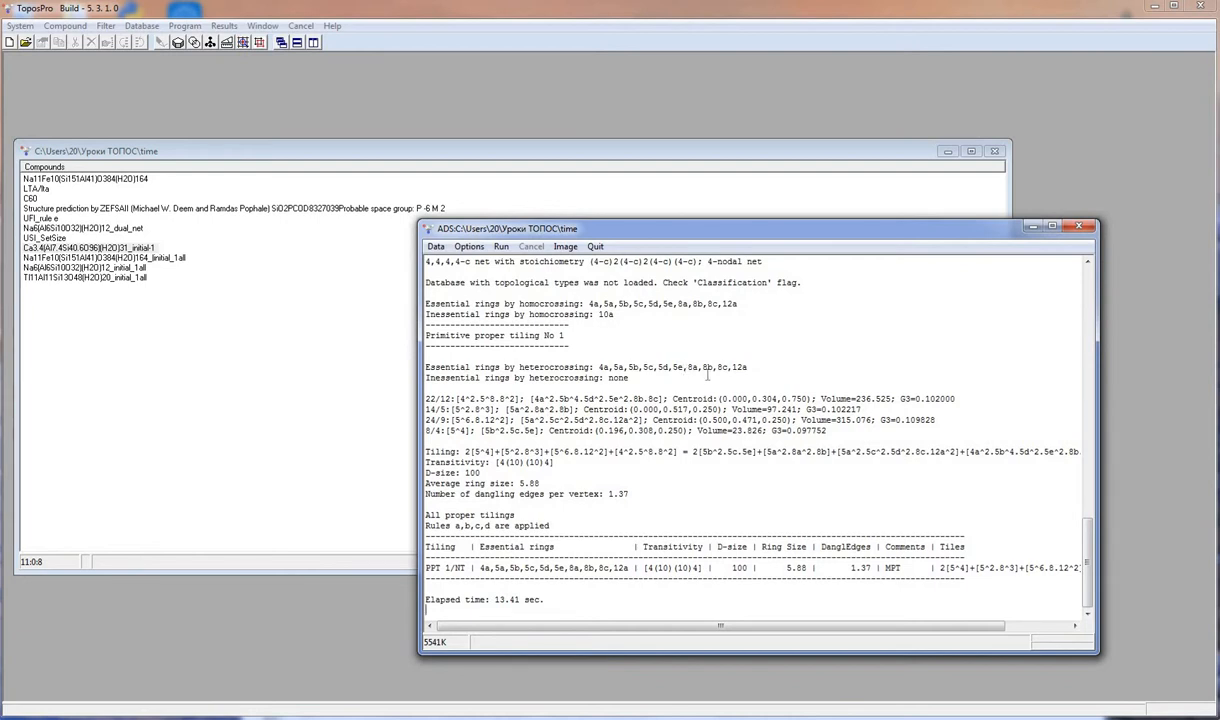
# - Enable writing data to a .tnt file and rerun ADS on all Si atoms, overwriting time_t.tnt
pyautogui.click(469, 247)
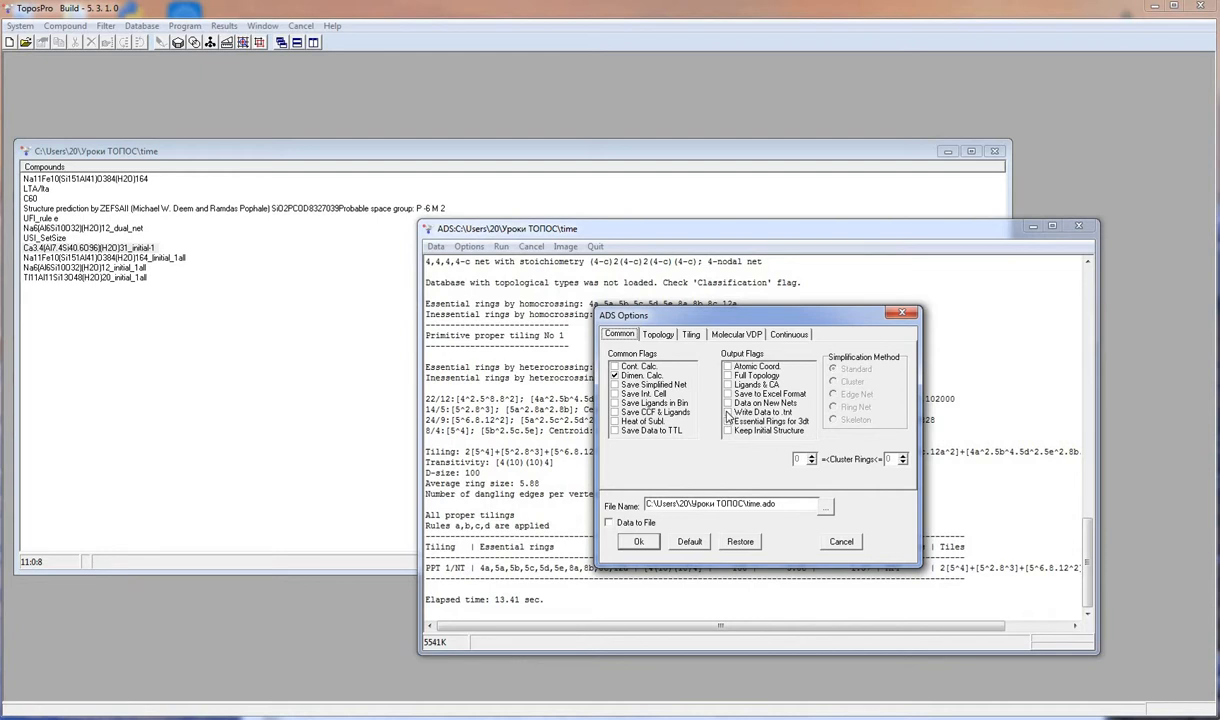
pyautogui.click(638, 541)
pyautogui.click(501, 246)
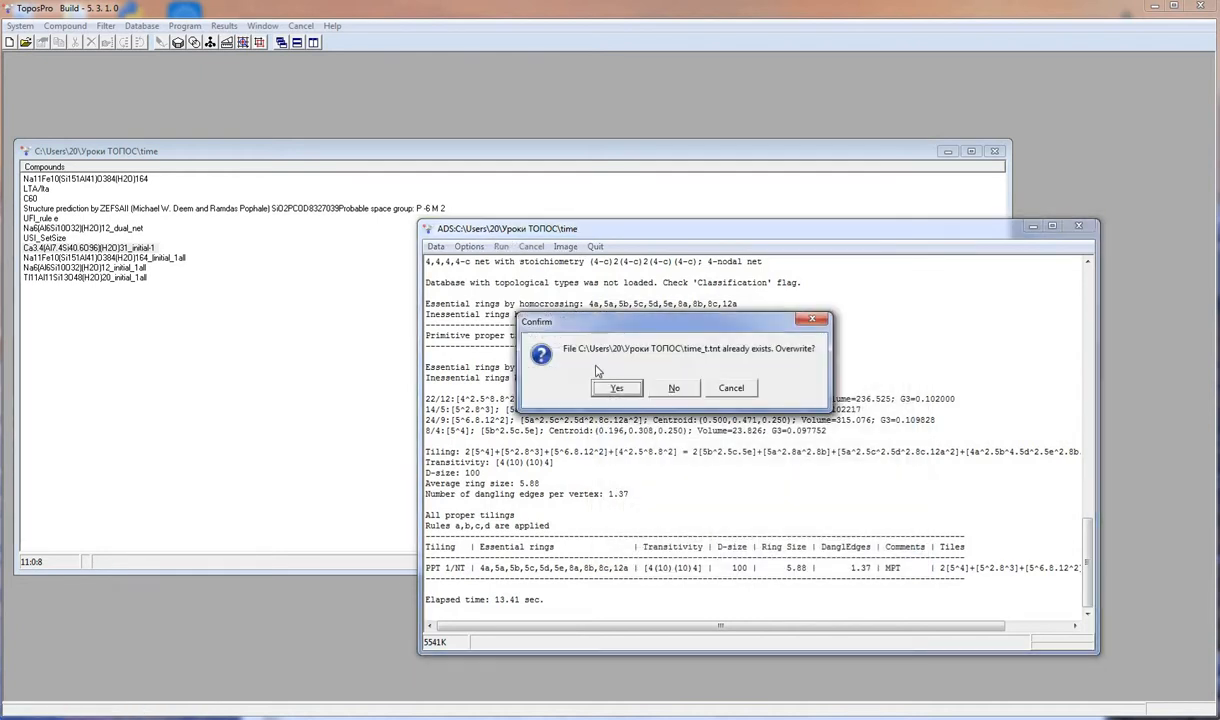
pyautogui.click(612, 388)
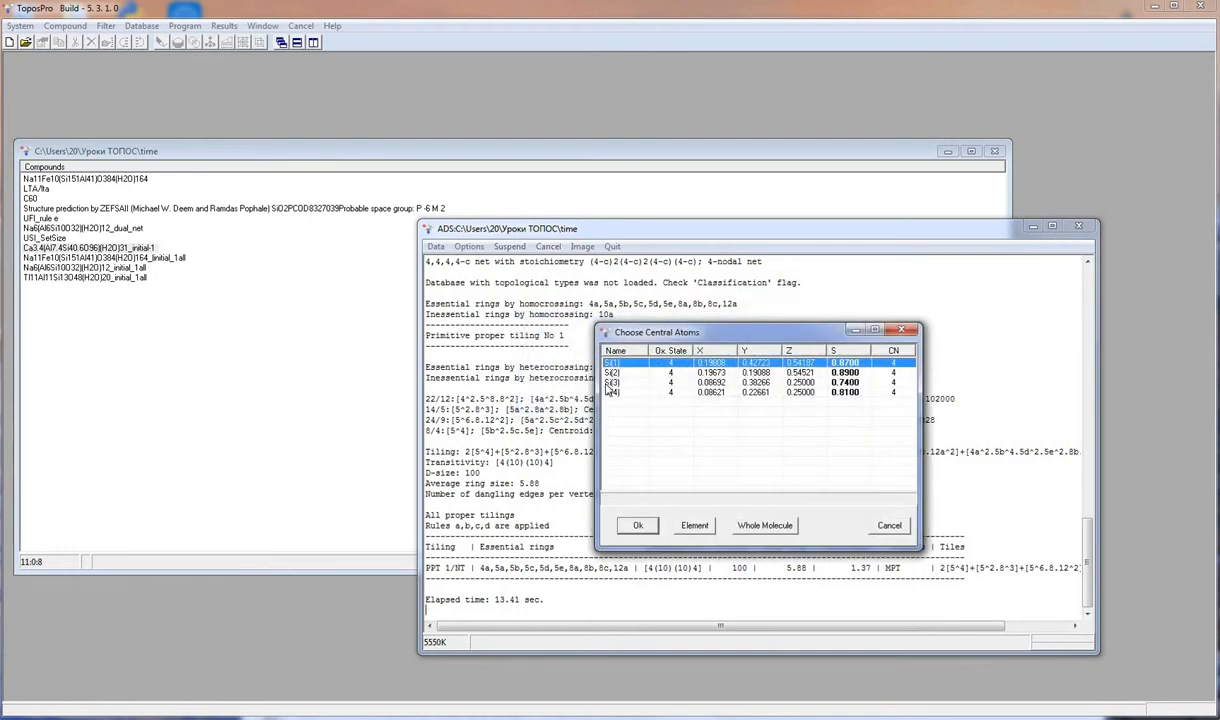
pyautogui.rightClick(658, 428)
pyautogui.click(660, 428)
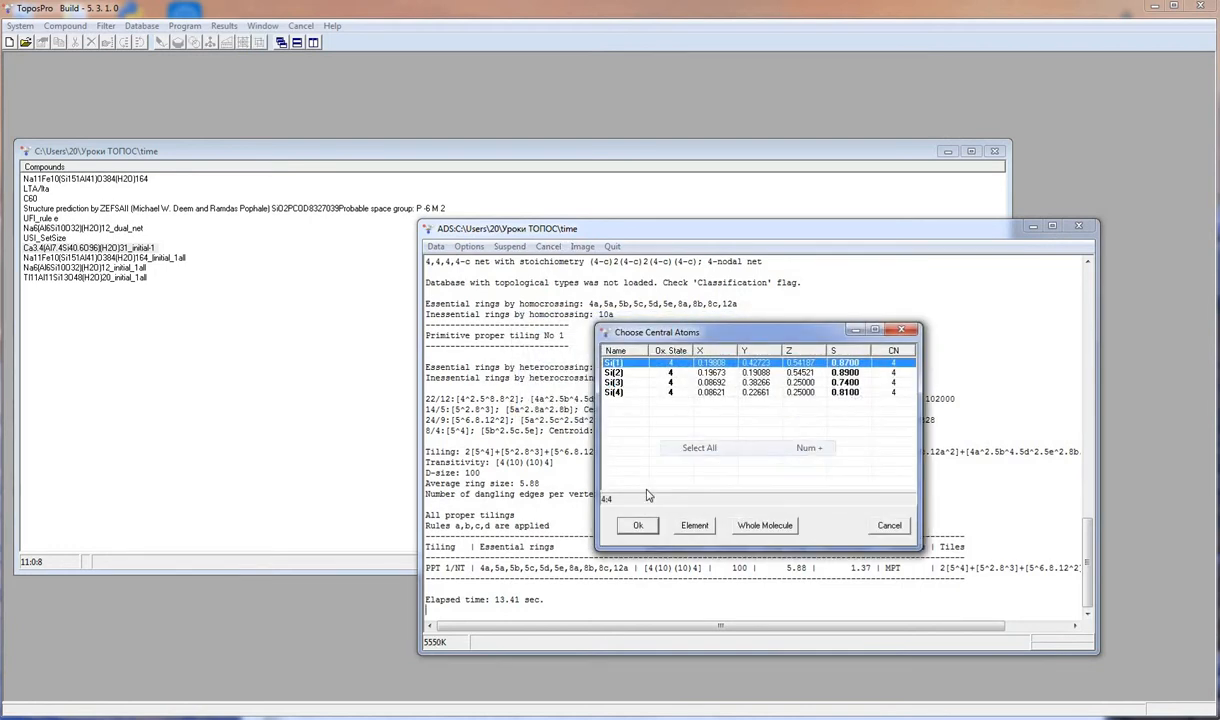
pyautogui.click(637, 527)
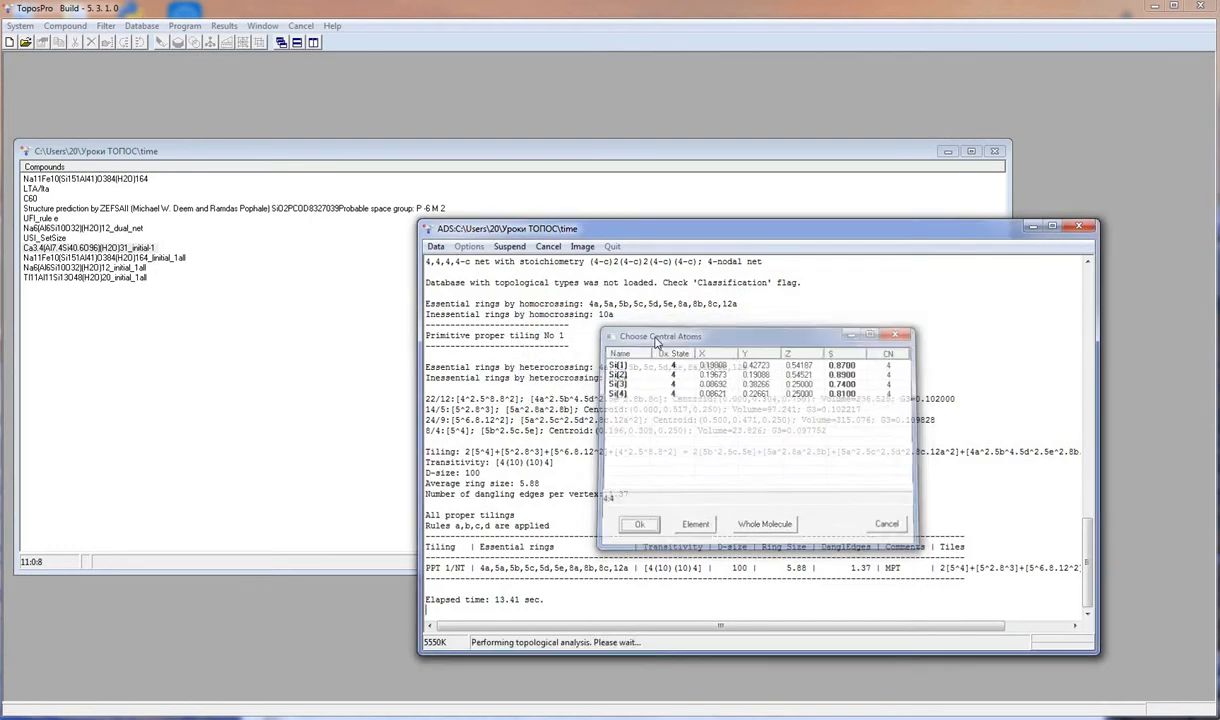
# - Open the primitive/natural tiles image in IsoCryst and expand the PPT 1 tiling list
pyautogui.click(564, 246)
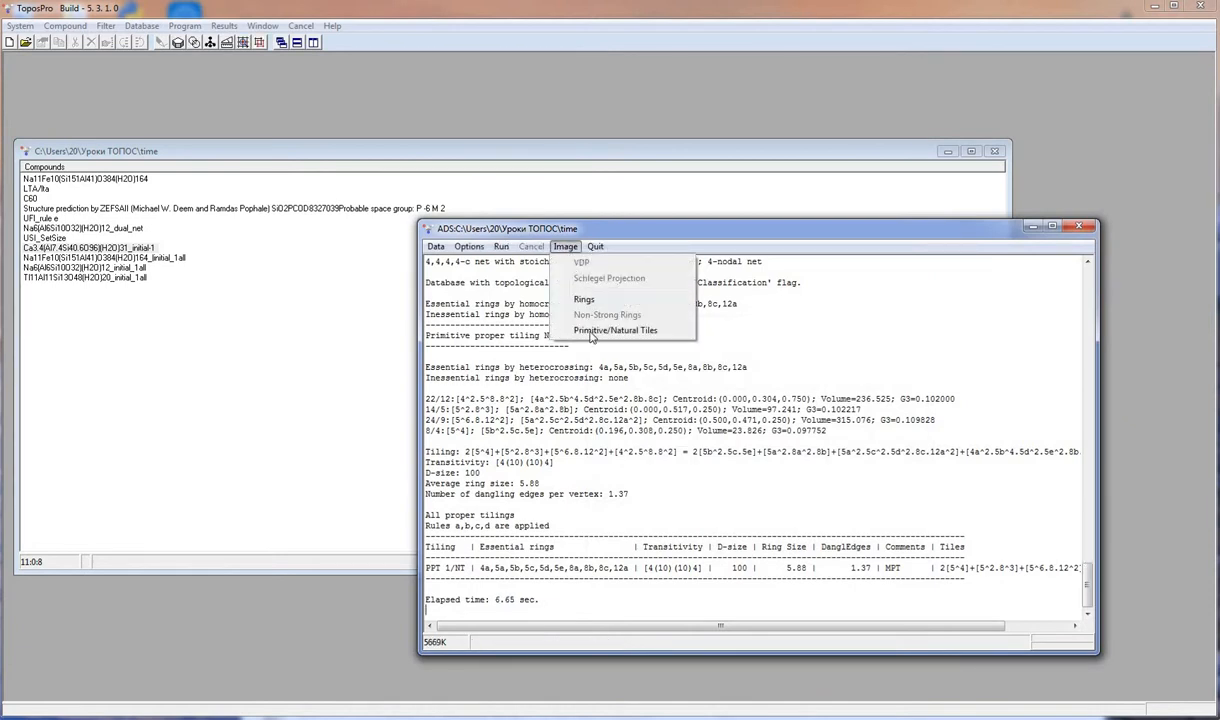
pyautogui.click(590, 332)
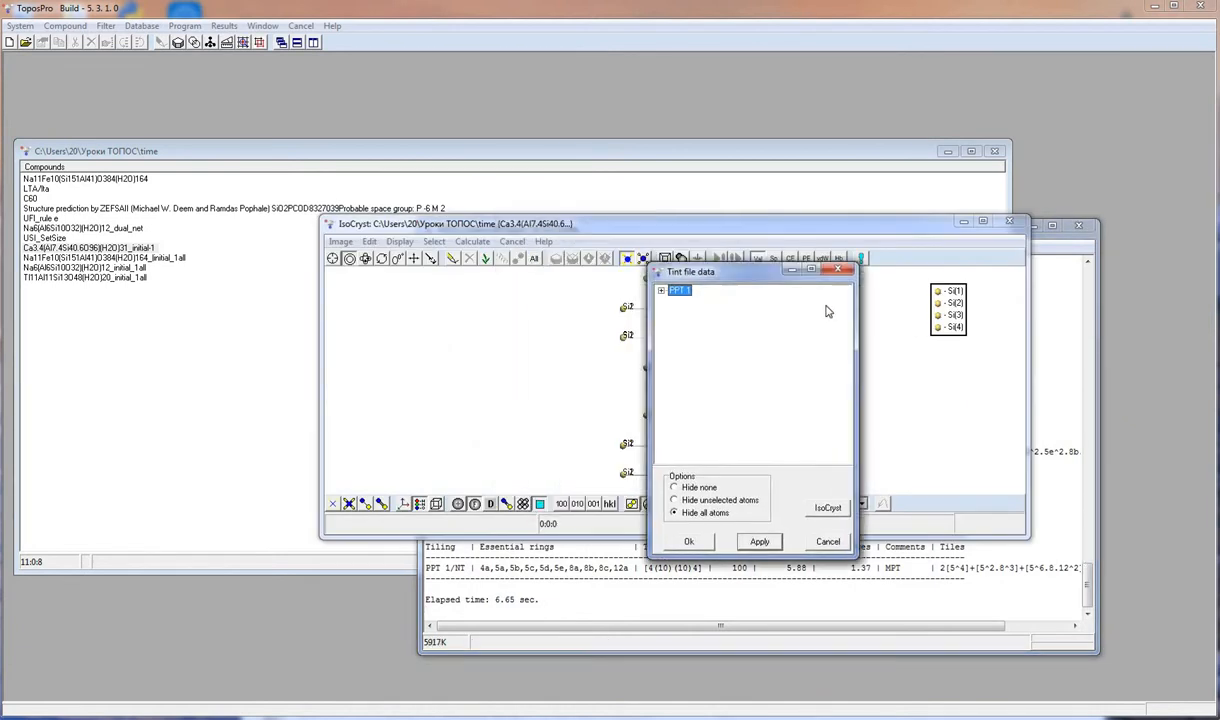
pyautogui.moveTo(672, 224); pyautogui.dragTo(452, 121)
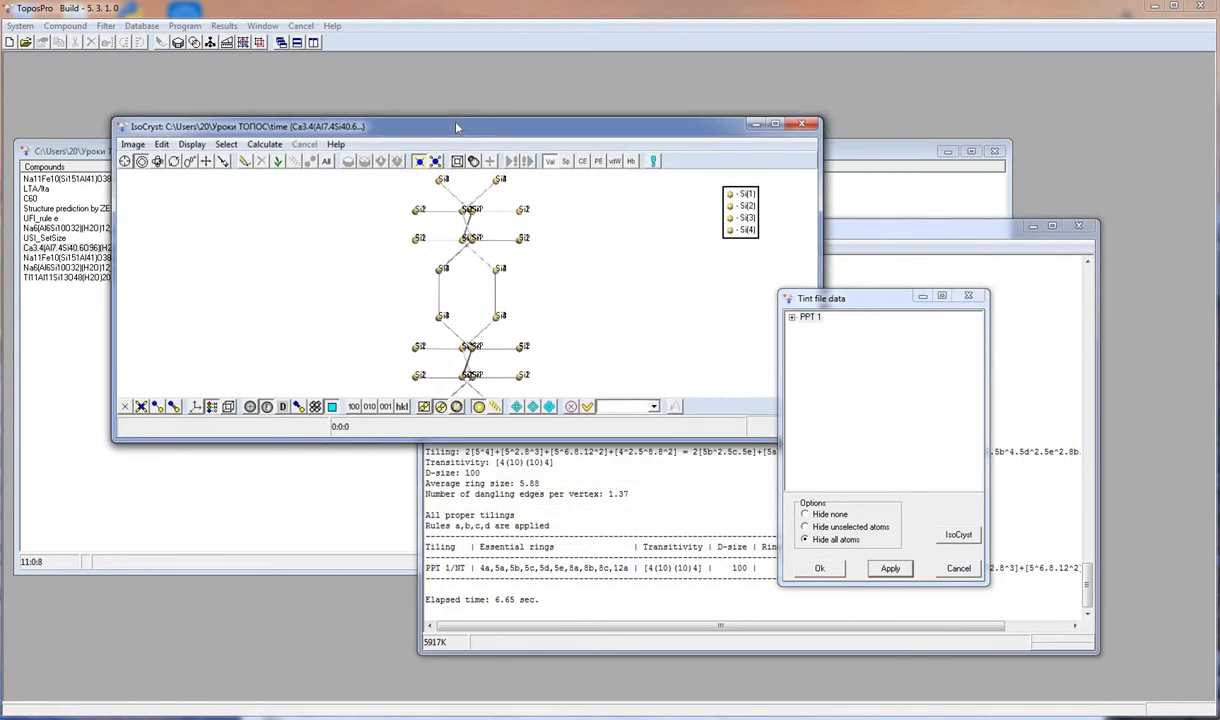
pyautogui.click(792, 318)
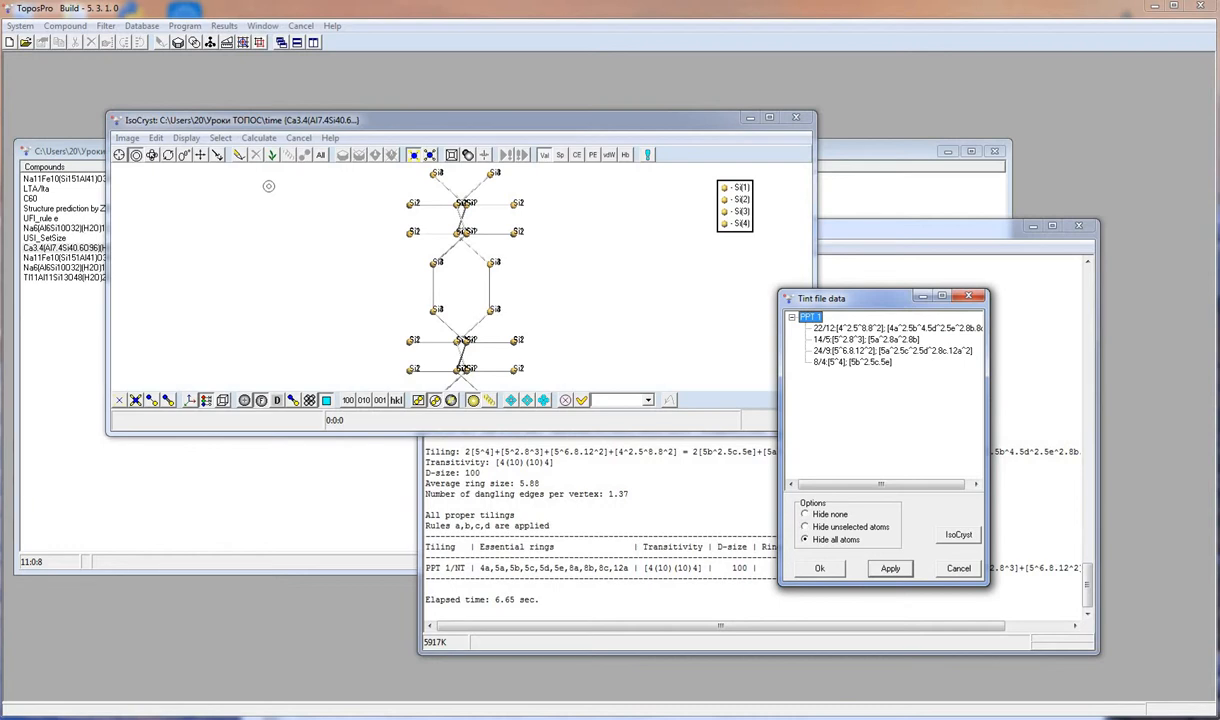
# - Grow the structure and apply the display of the 24/9 tile
pyautogui.click(271, 155)
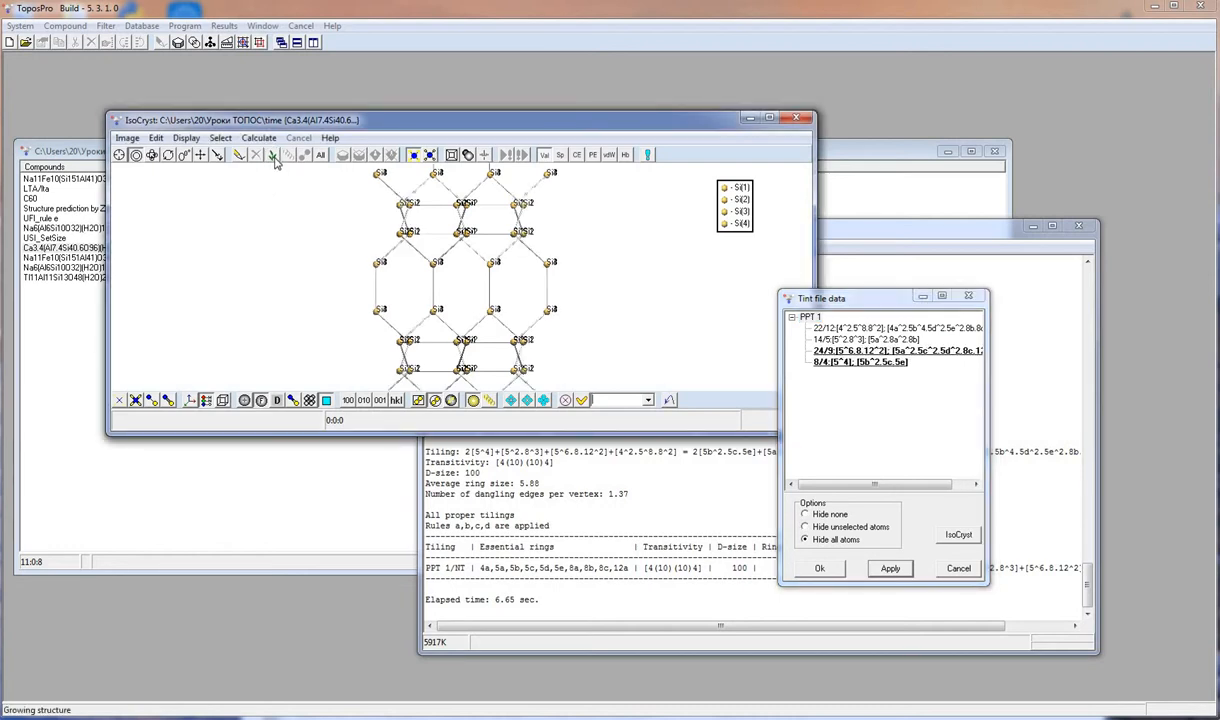
pyautogui.click(832, 350)
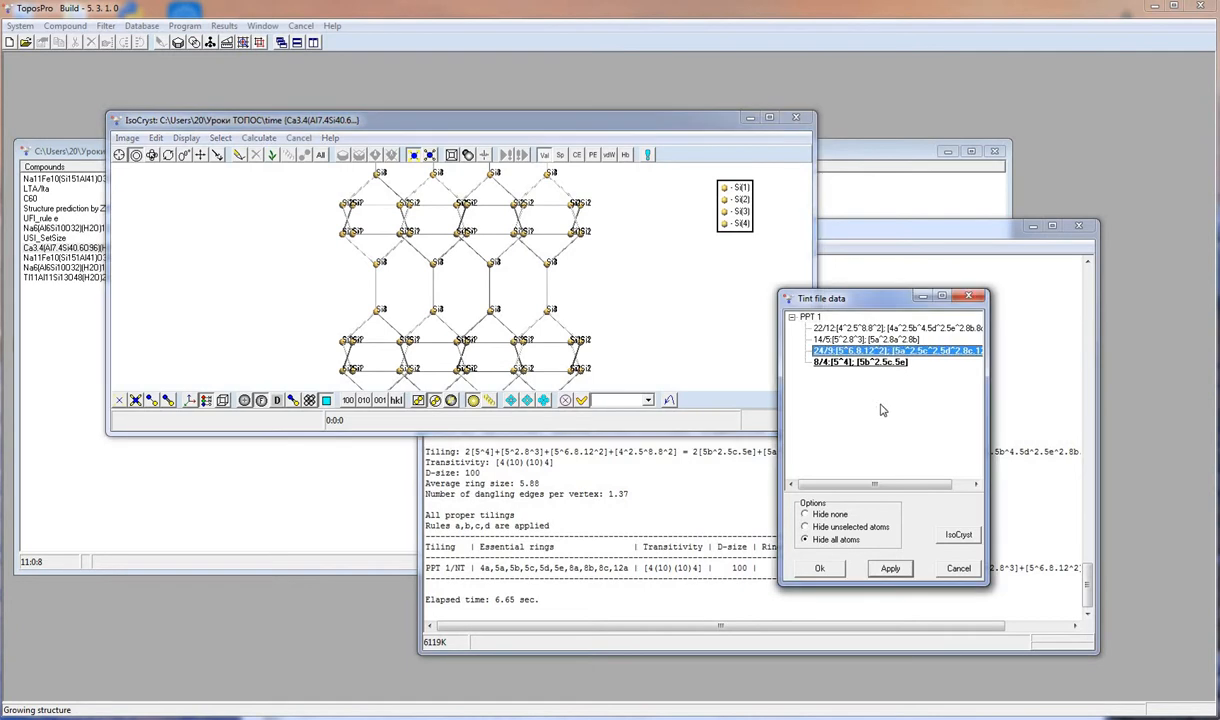
pyautogui.click(886, 569)
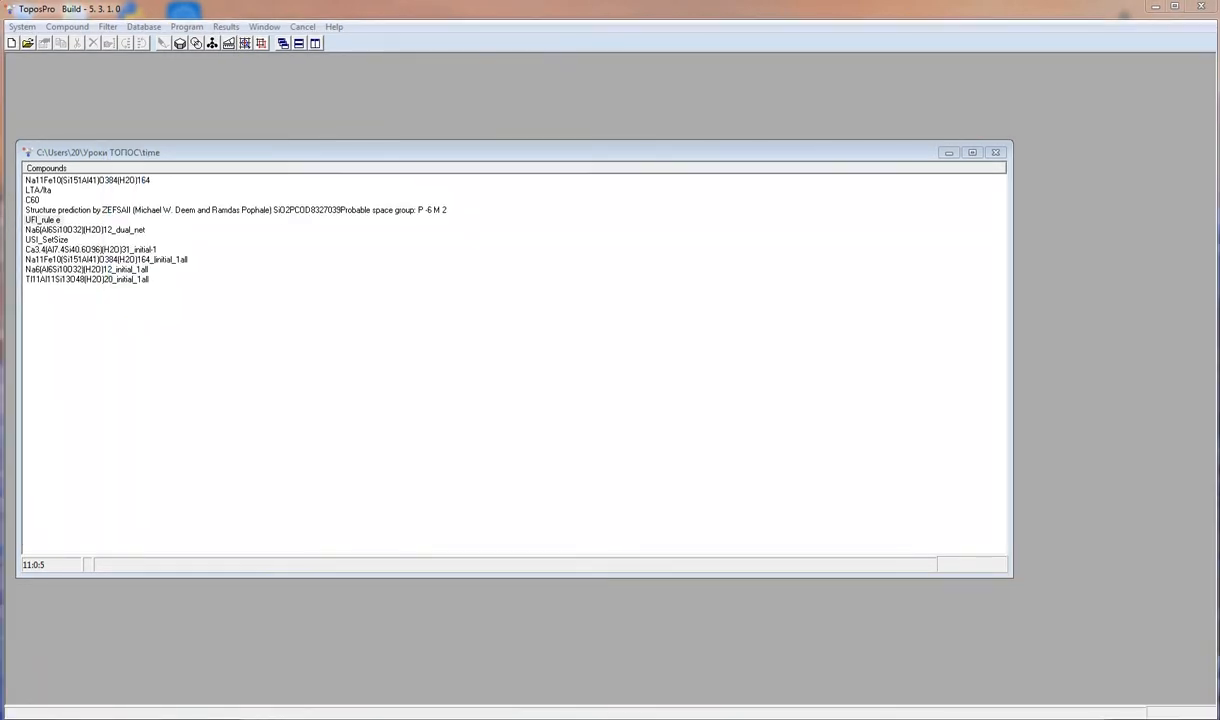
# - Run ADS with the natural-tiling options on all Si atoms of the UFI_rule e structure
pyautogui.click(231, 43)
pyautogui.click(479, 254)
pyautogui.click(544, 259)
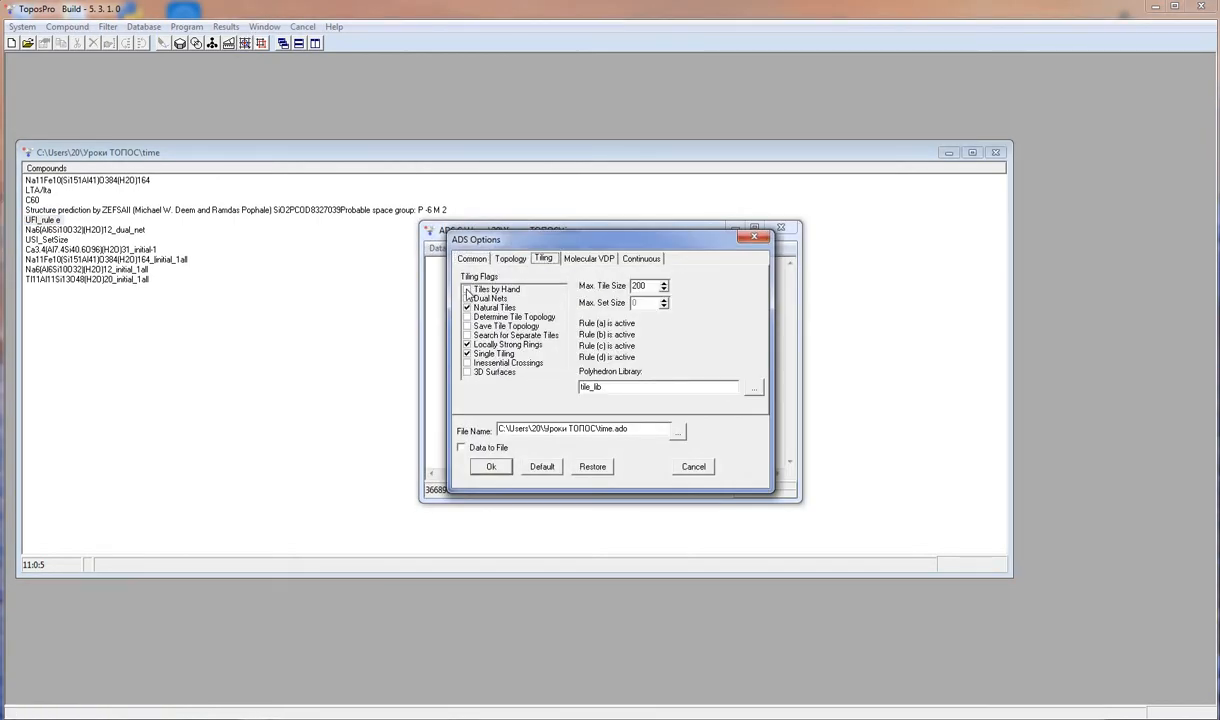
pyautogui.click(484, 466)
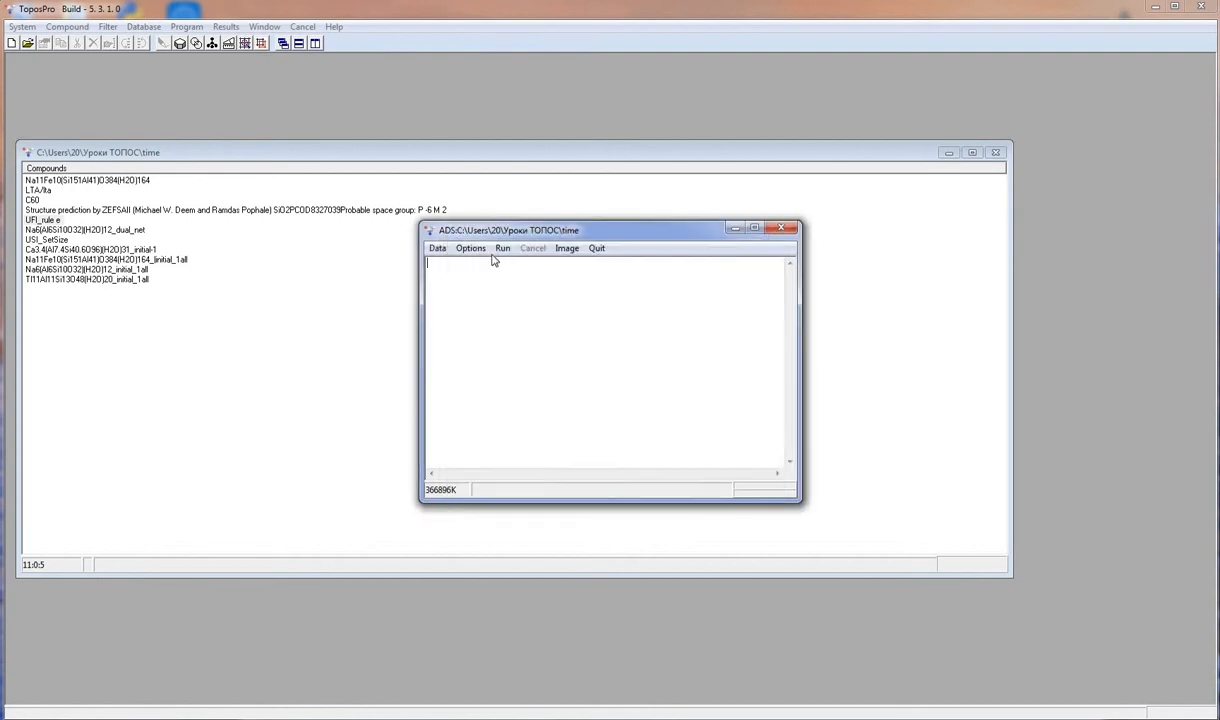
pyautogui.click(502, 249)
pyautogui.rightClick(505, 380)
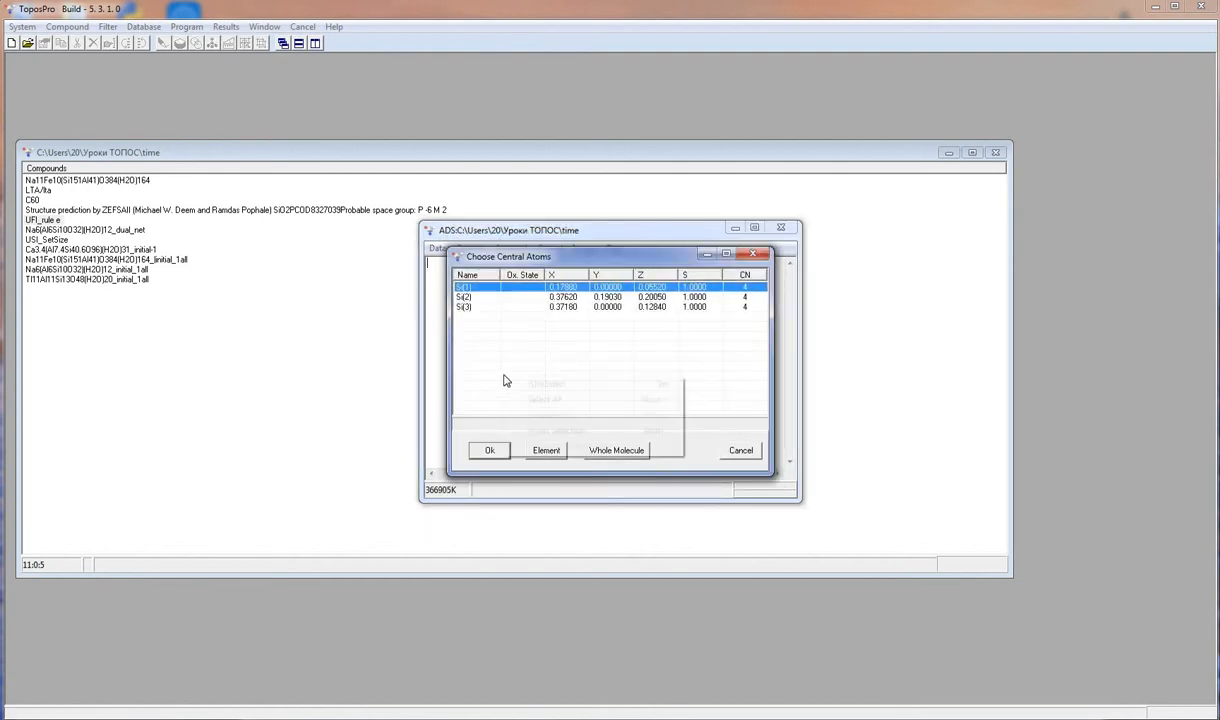
pyautogui.click(517, 398)
pyautogui.click(497, 451)
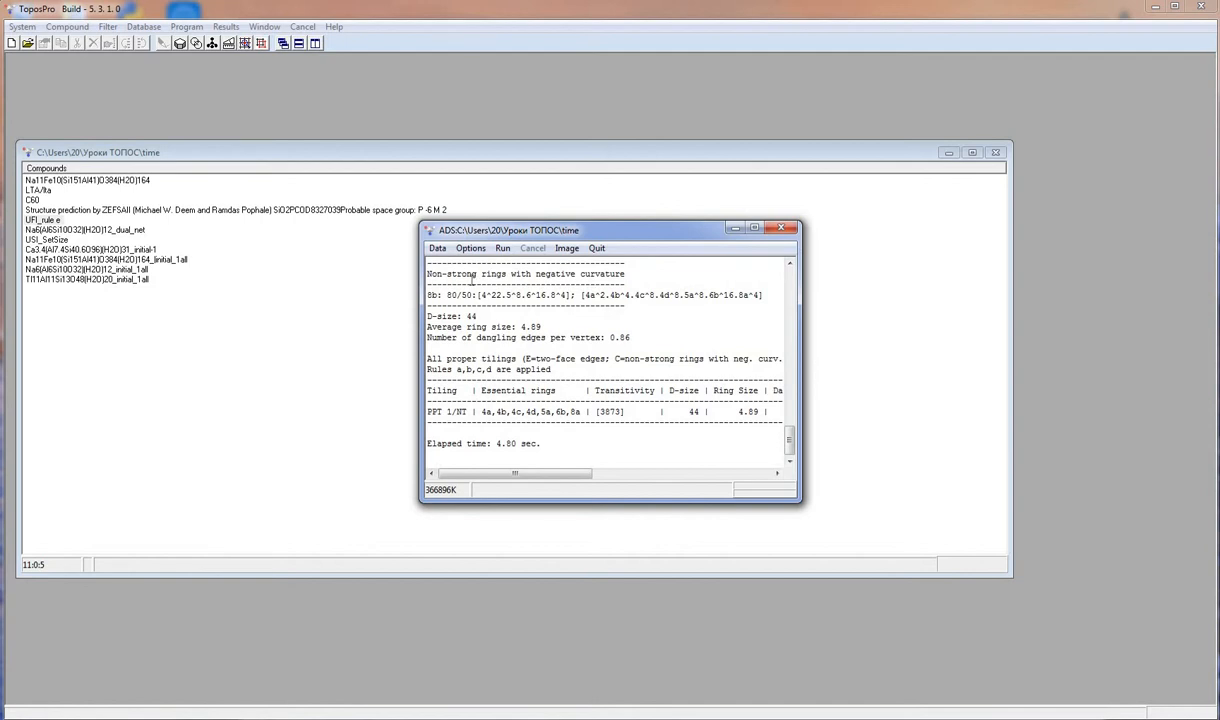
# - Change the ADS tiling flags to Tiles by Hand, turning off Natural Tiles and Locally Strong Rings
pyautogui.scroll(5, 577, 316)
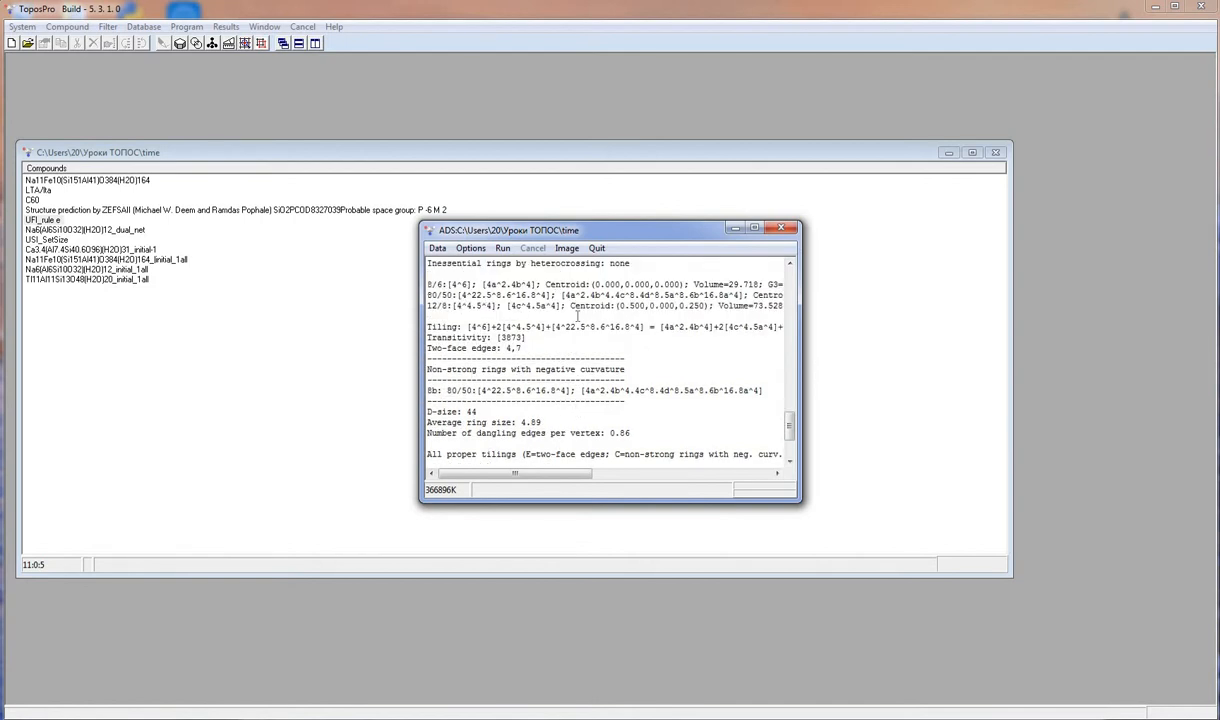
pyautogui.click(470, 248)
pyautogui.click(541, 259)
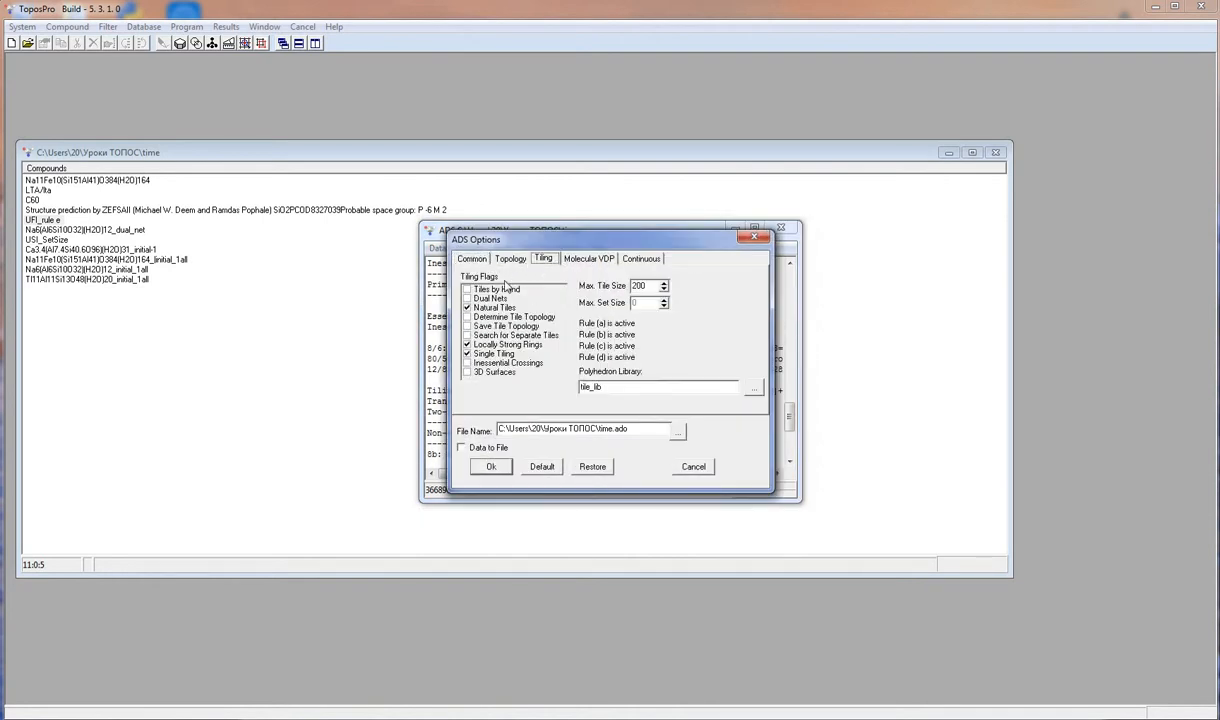
pyautogui.click(480, 307)
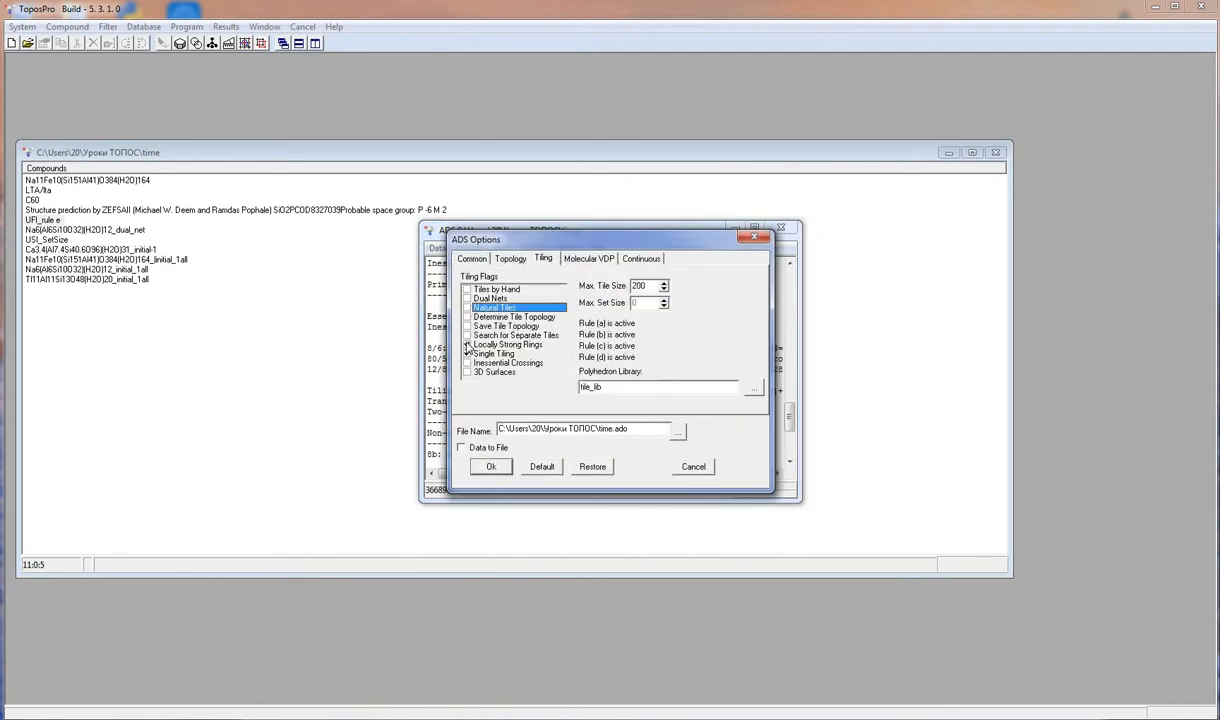
pyautogui.click(466, 345)
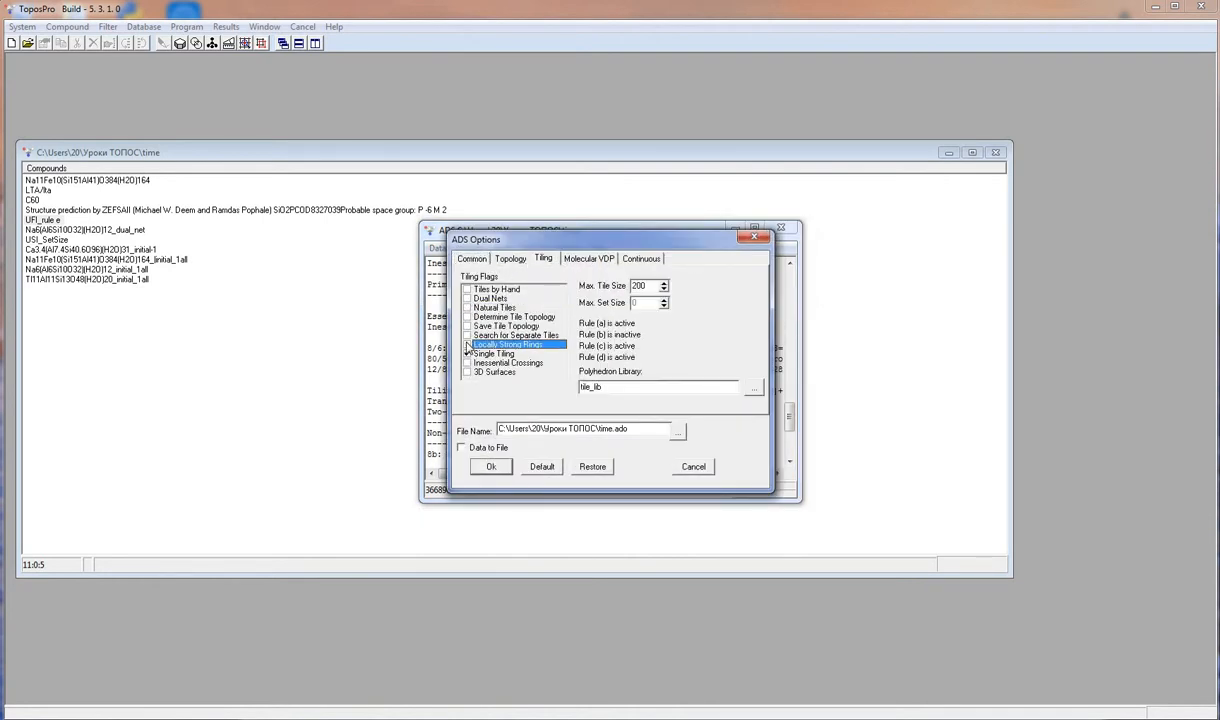
pyautogui.click(466, 290)
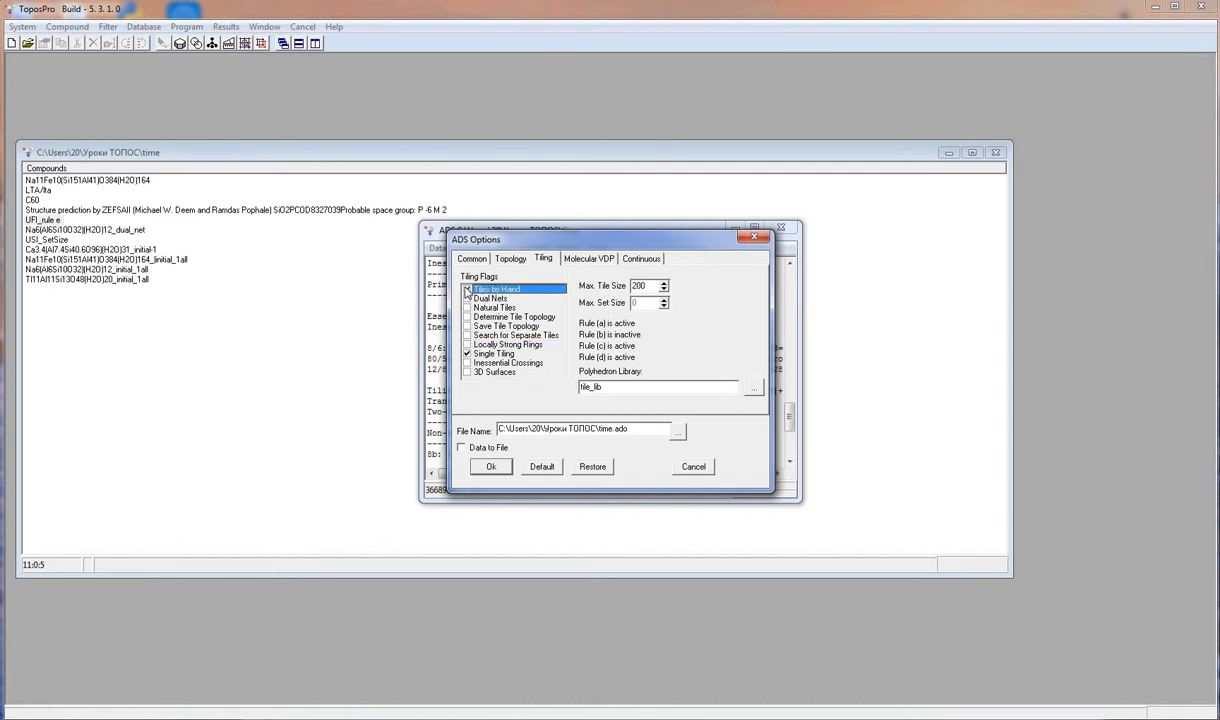
pyautogui.click(489, 466)
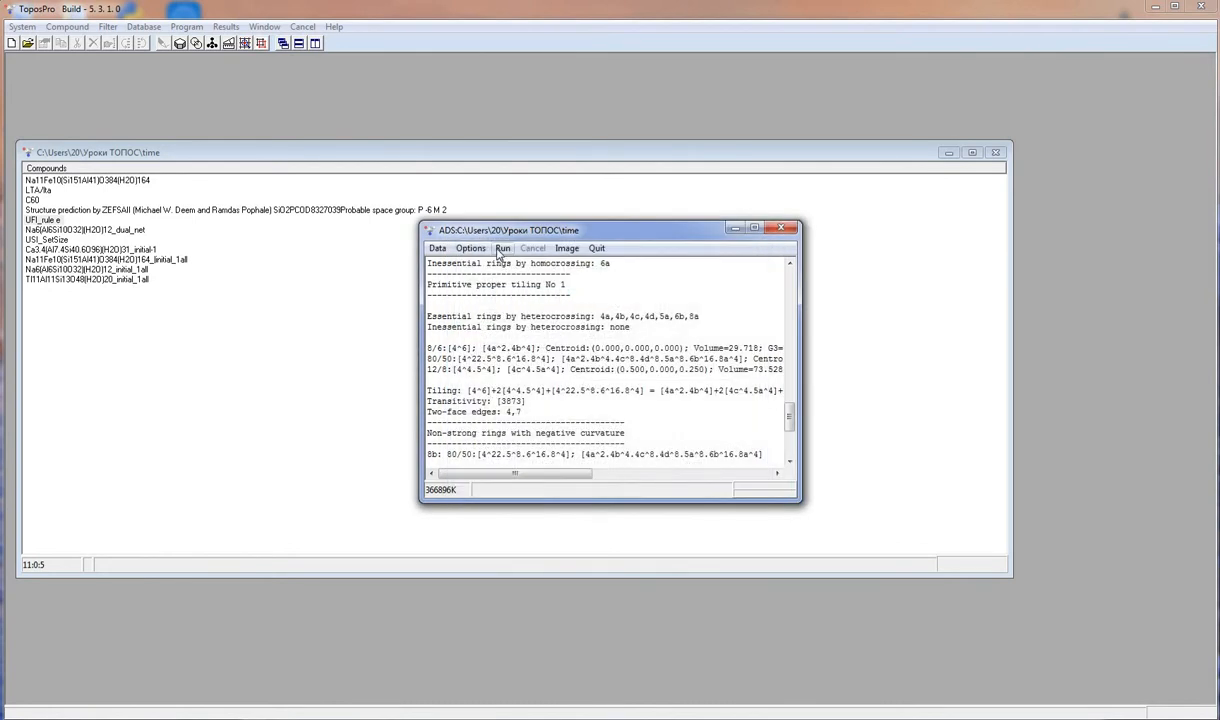
# - Rerun ADS on all Si atoms, choosing all eight rings 4a to 8b as essential rings, then close ADS
pyautogui.rightClick(495, 285)
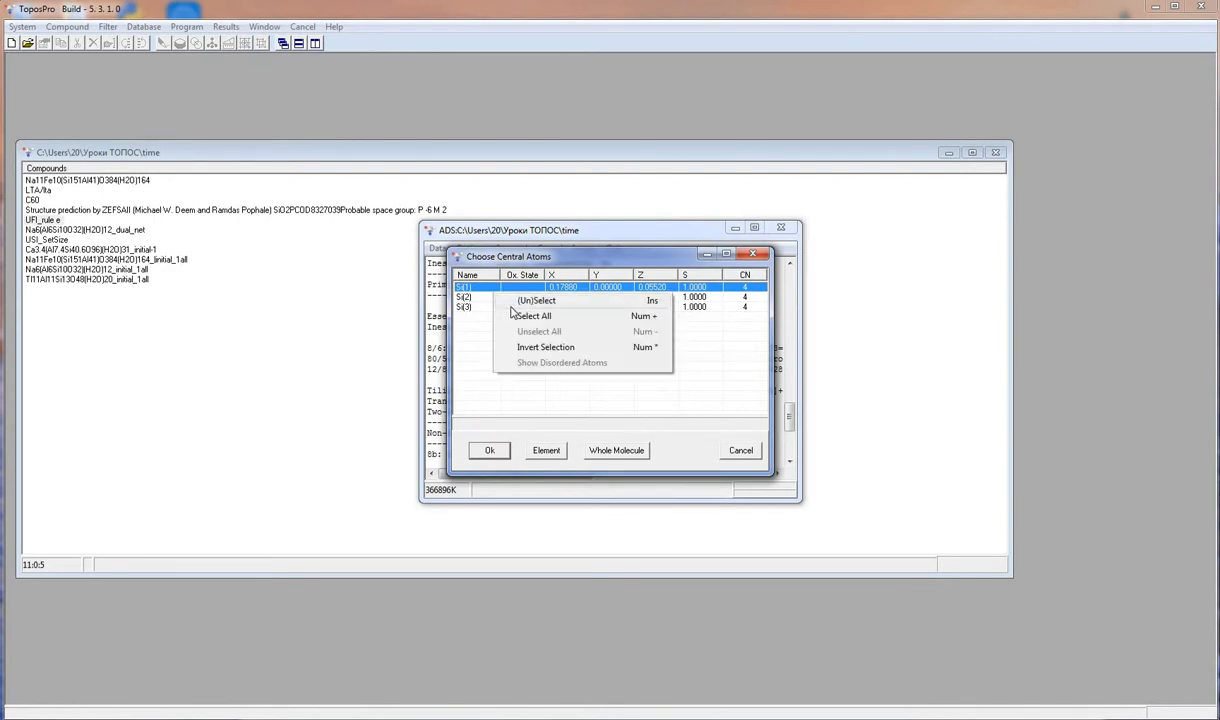
pyautogui.click(497, 304)
pyautogui.click(489, 450)
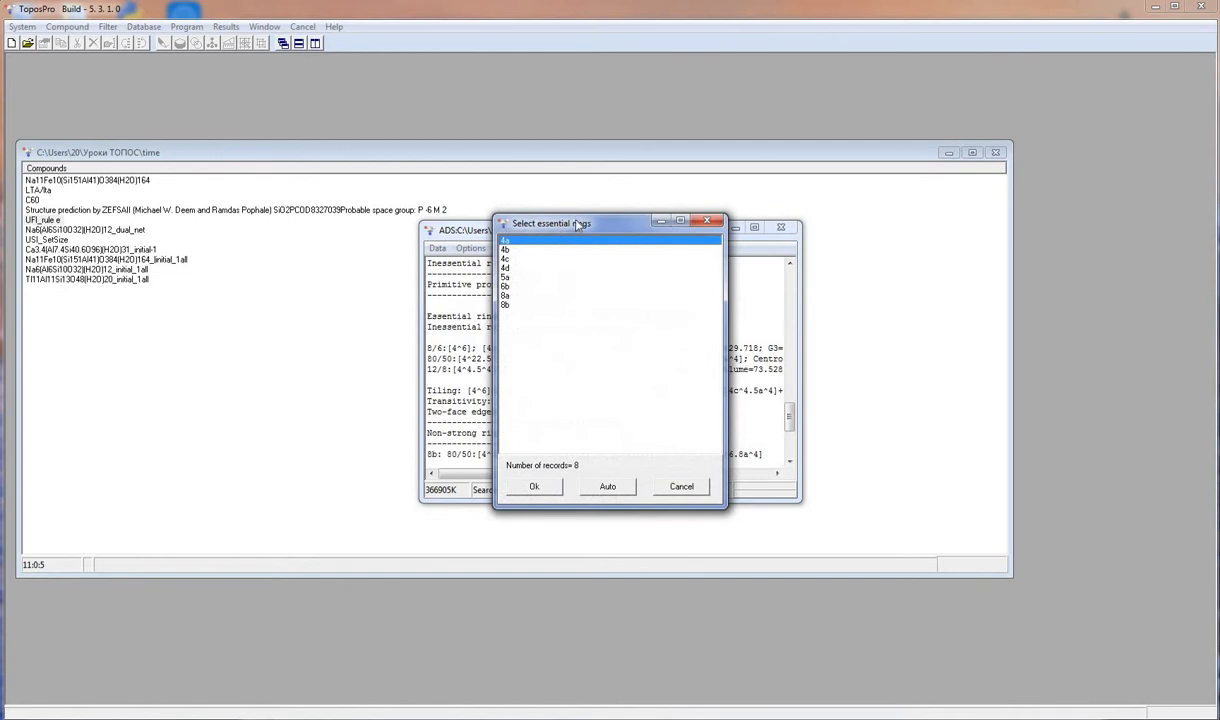
pyautogui.moveTo(631, 222); pyautogui.dragTo(897, 216)
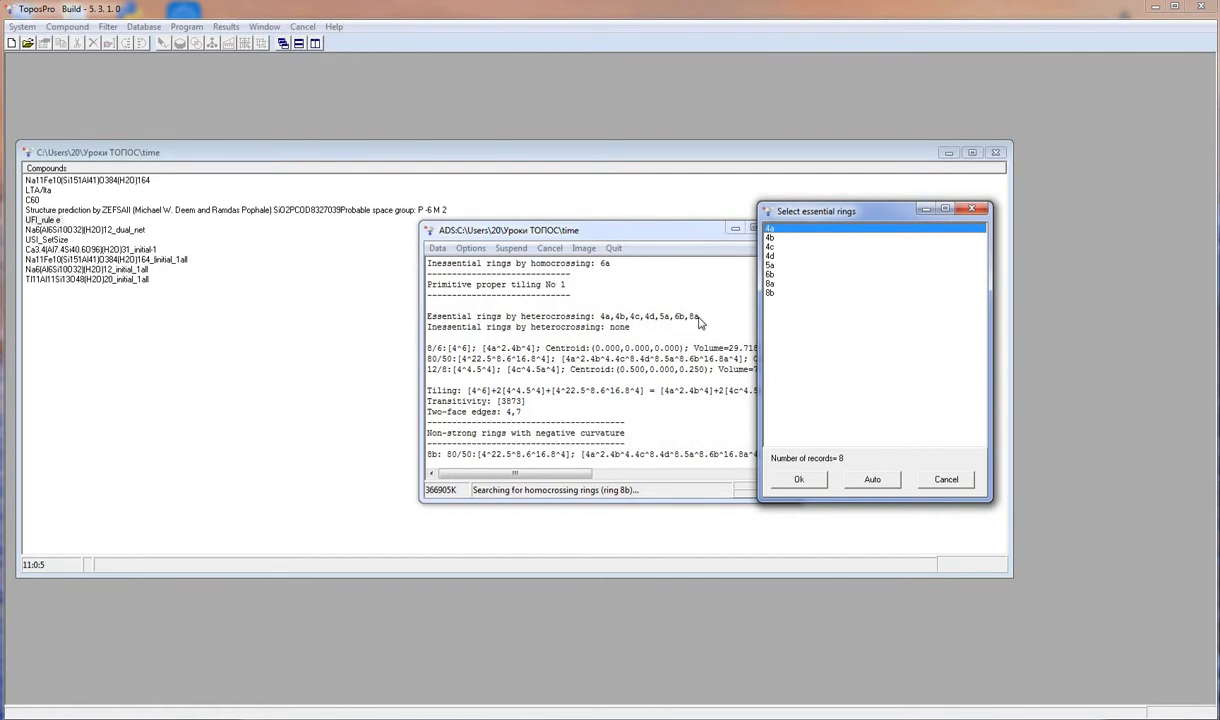
pyautogui.keyDown('shift'); pyautogui.click(770, 292); pyautogui.keyUp('shift')
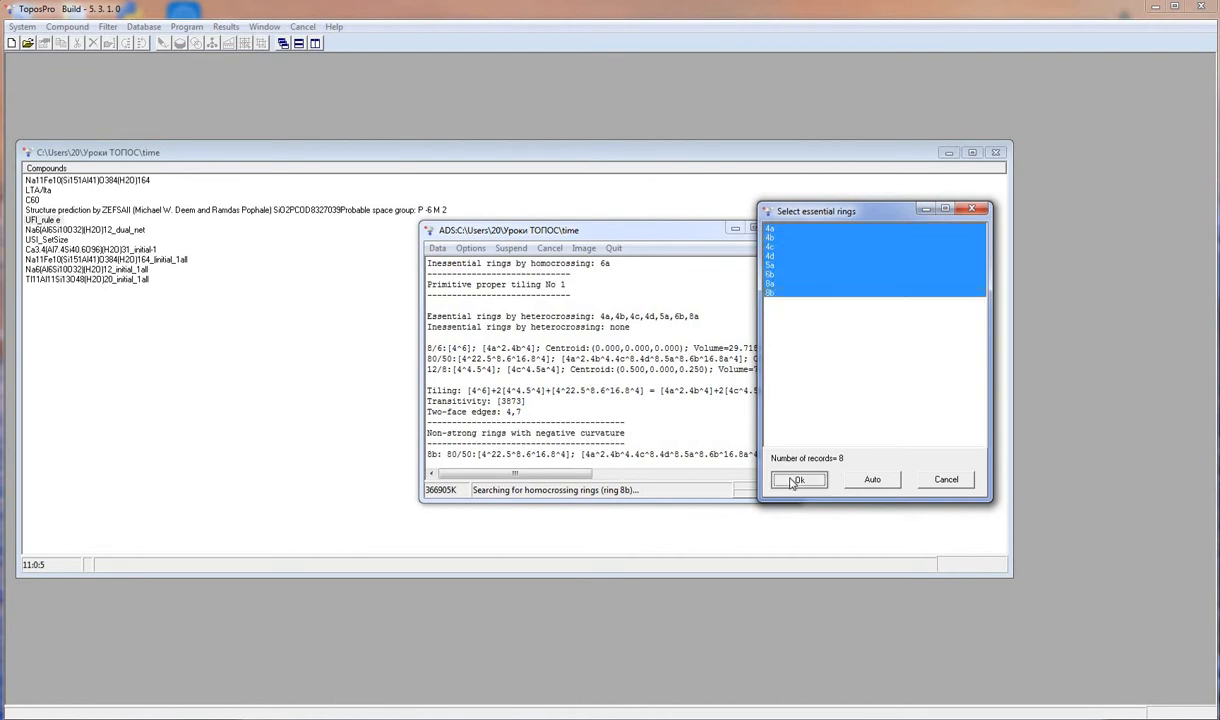
pyautogui.click(797, 479)
pyautogui.click(681, 486)
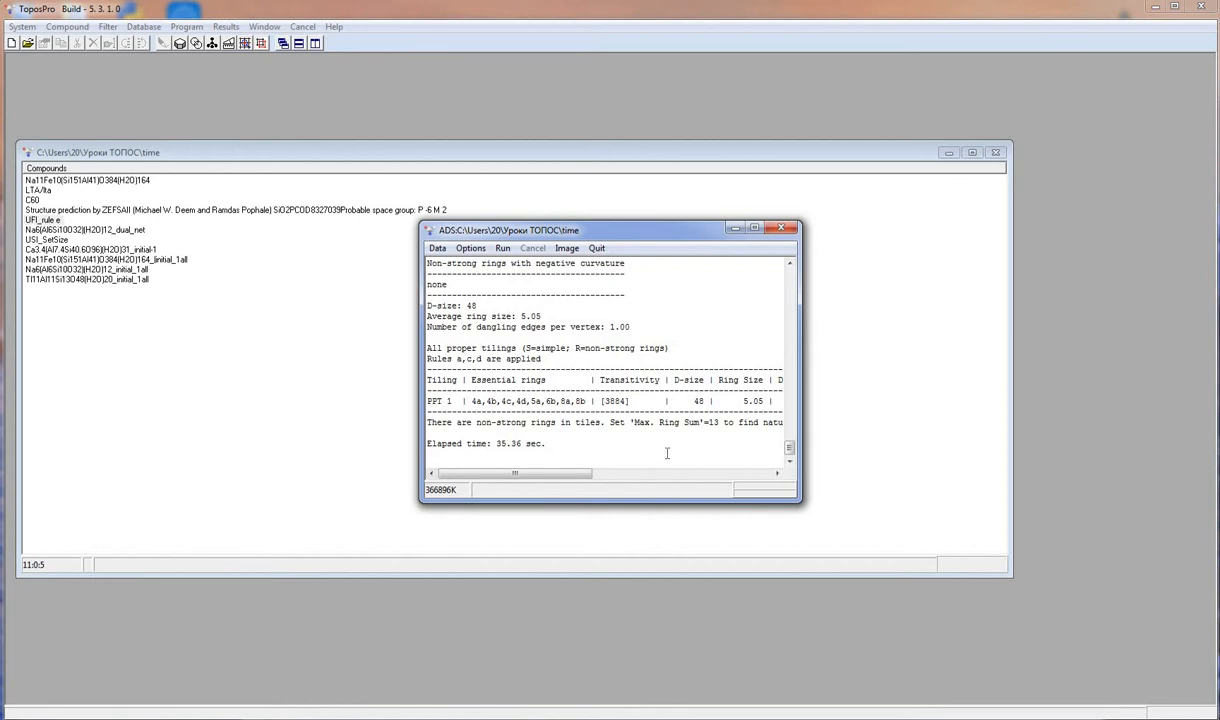
pyautogui.click(783, 229)
pyautogui.click(640, 390)
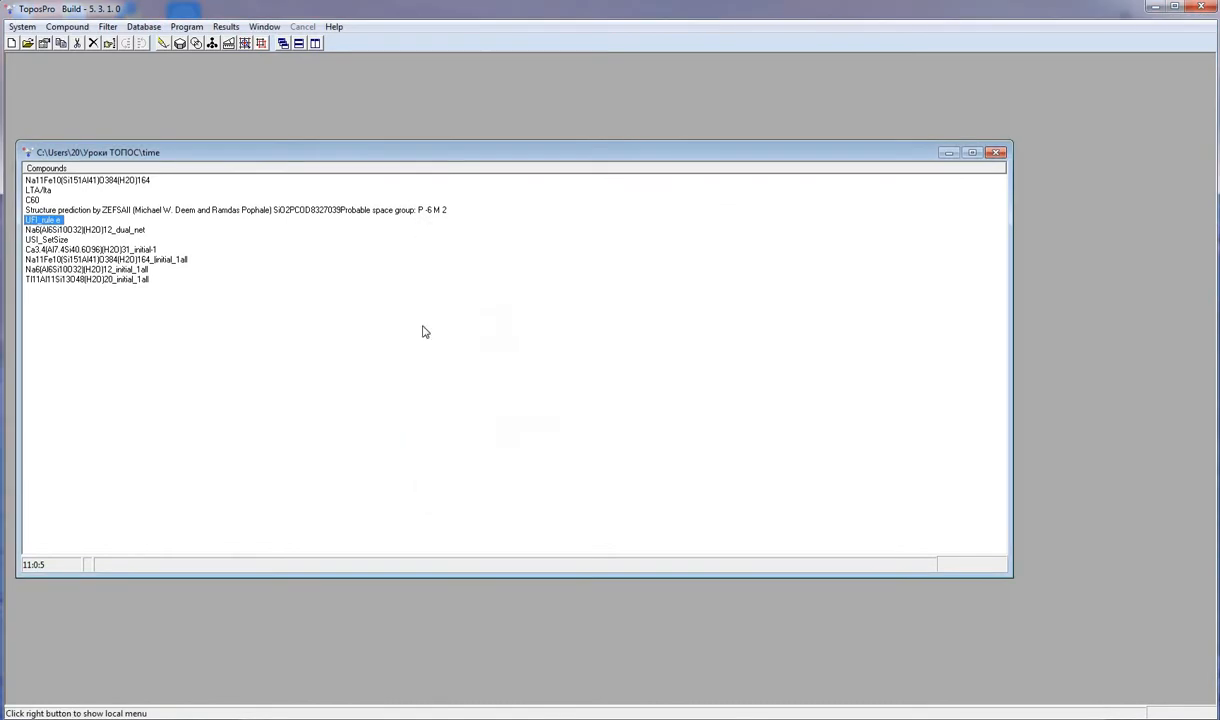
# - Open ADS options for Na6(Al6Si10O32)(H2O)12_dual_net and enable Natural Tiles and Dual Nets instead of Tiles by Hand
pyautogui.click(132, 232)
pyautogui.click(246, 46)
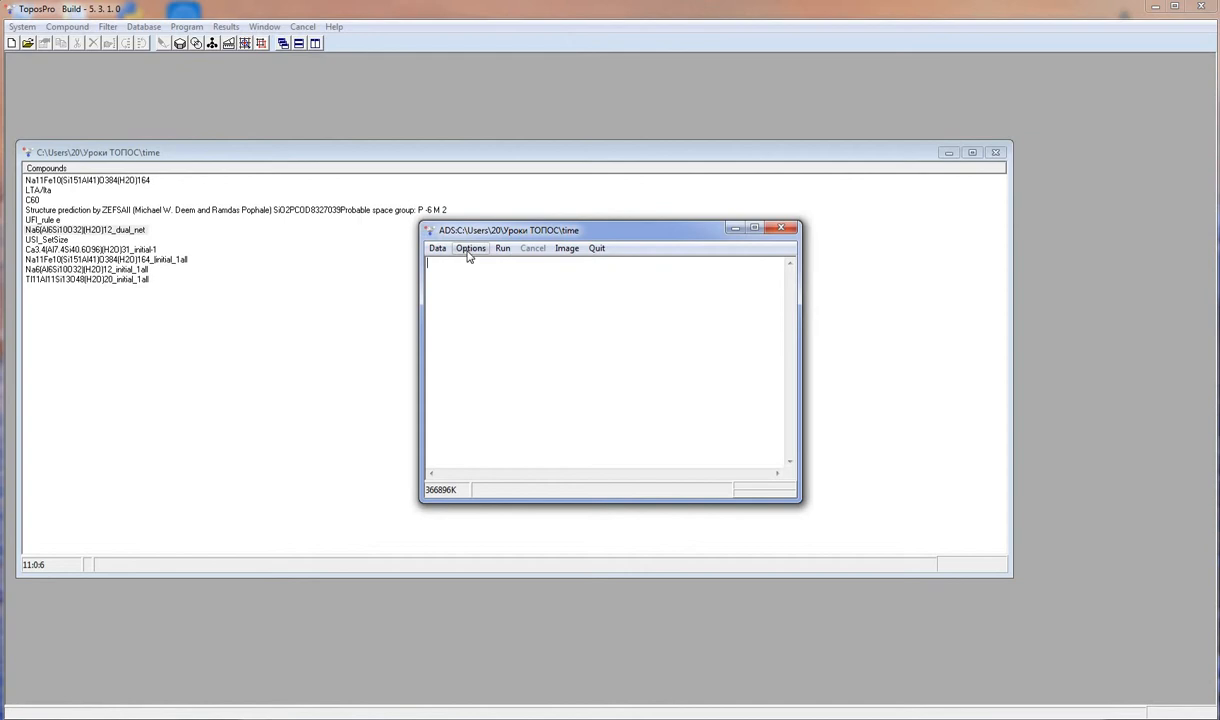
pyautogui.click(469, 250)
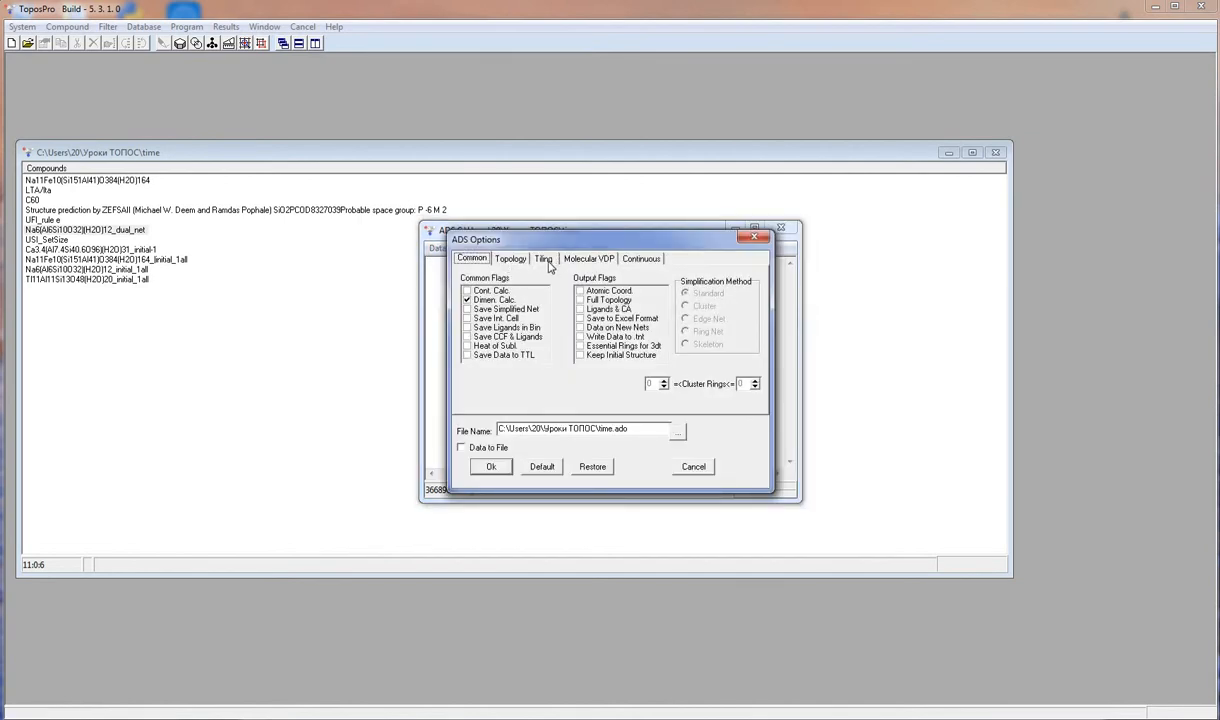
pyautogui.click(543, 259)
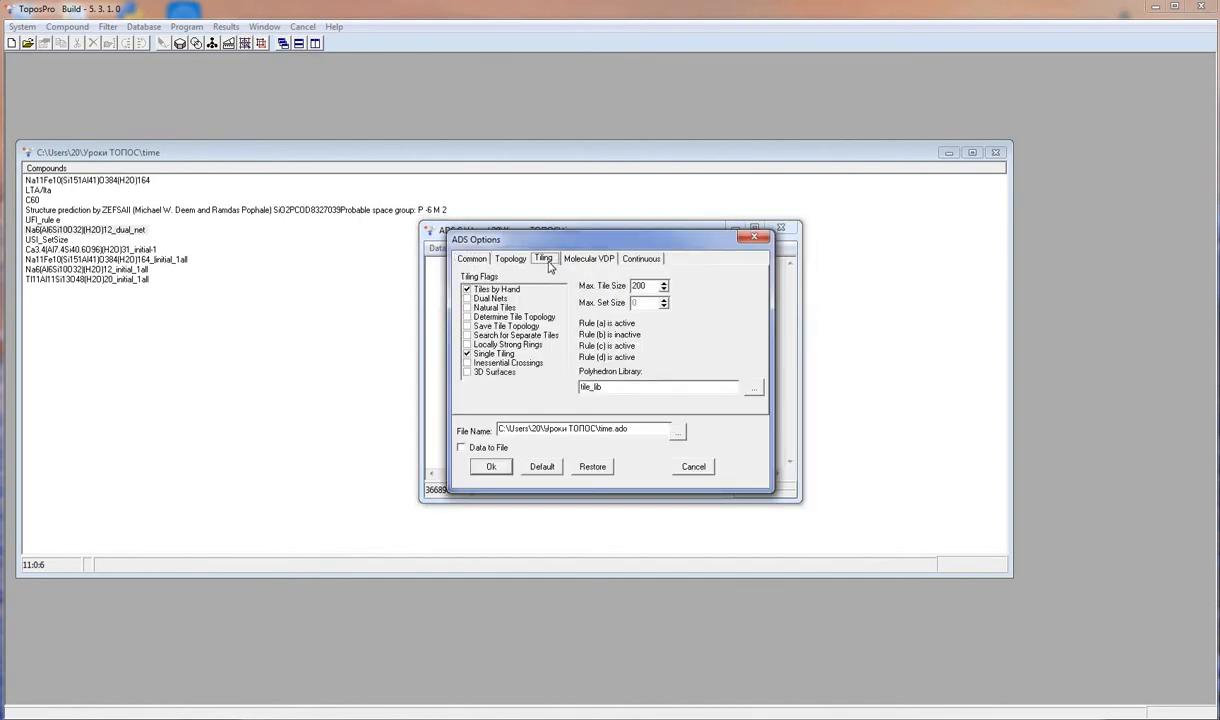
pyautogui.click(466, 290)
pyautogui.click(466, 307)
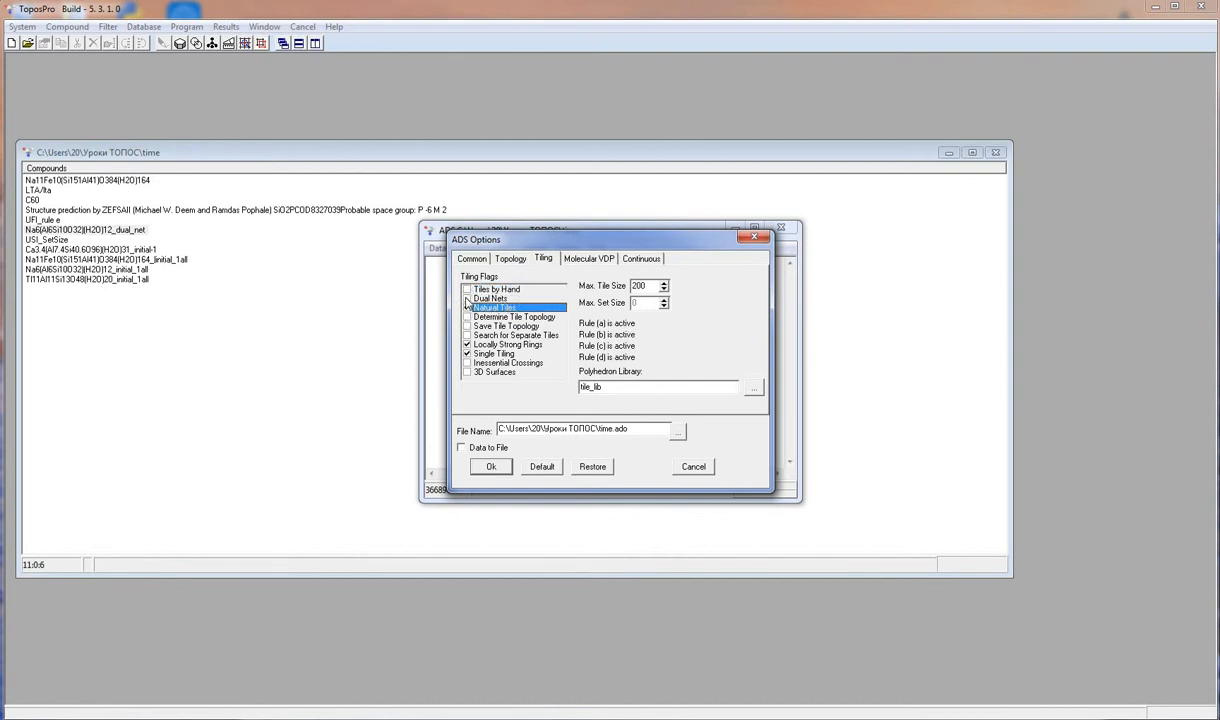
pyautogui.click(466, 298)
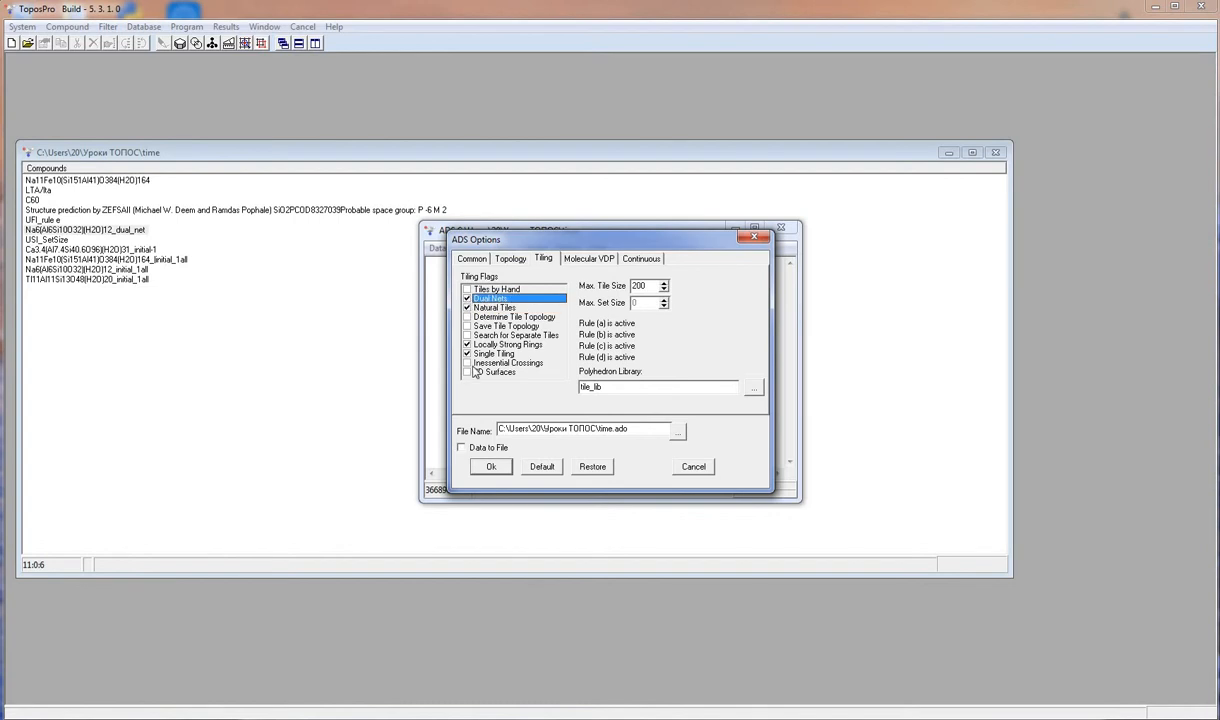
pyautogui.click(490, 467)
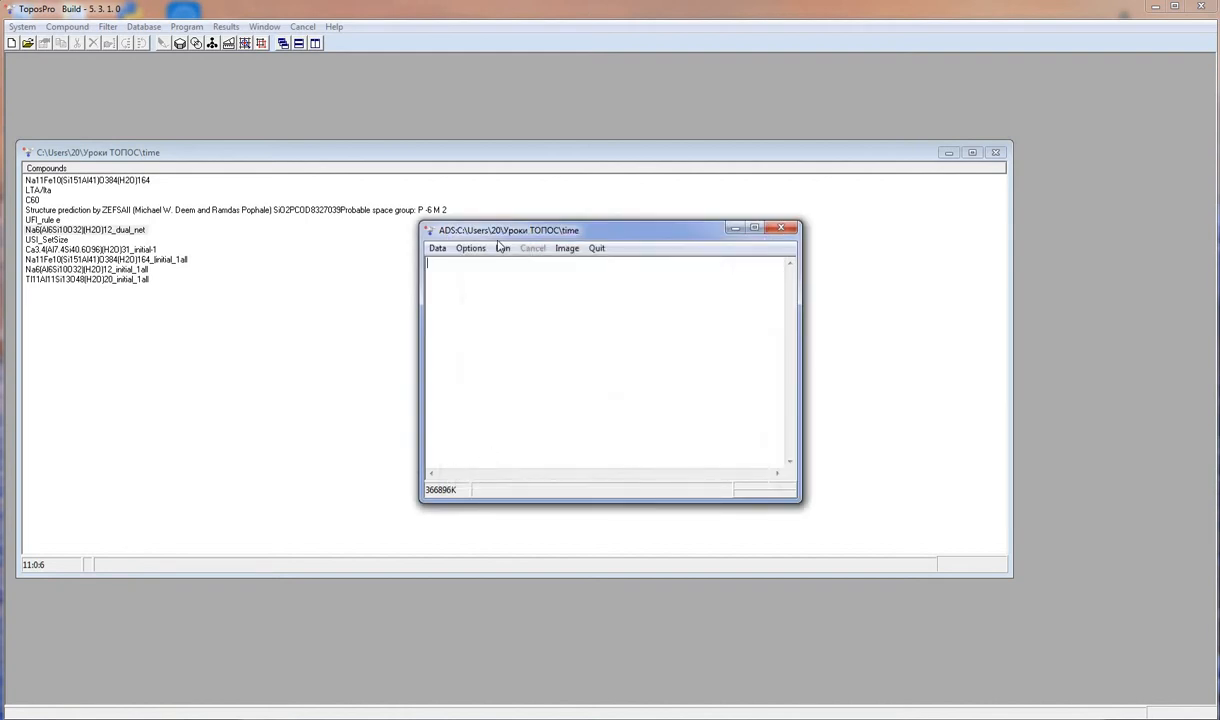
# - Run ADS on all Si atoms of the dual-net compound to build its dual net
pyautogui.click(502, 248)
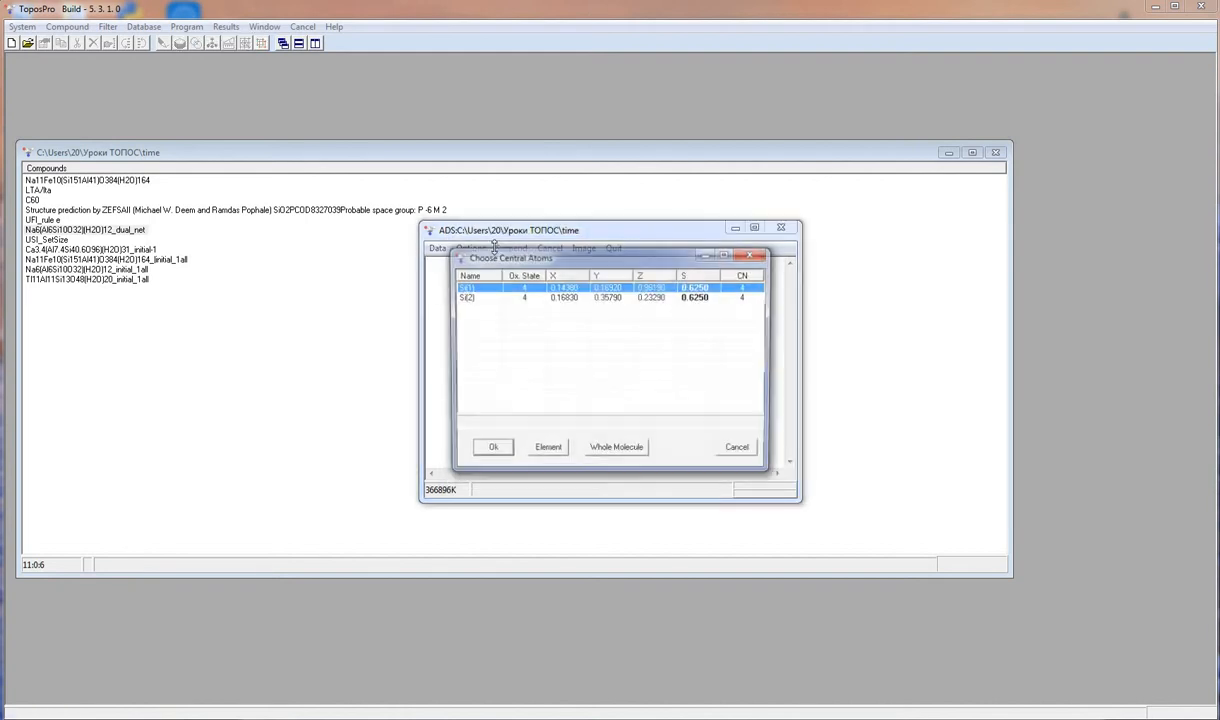
pyautogui.rightClick(499, 310)
pyautogui.click(525, 331)
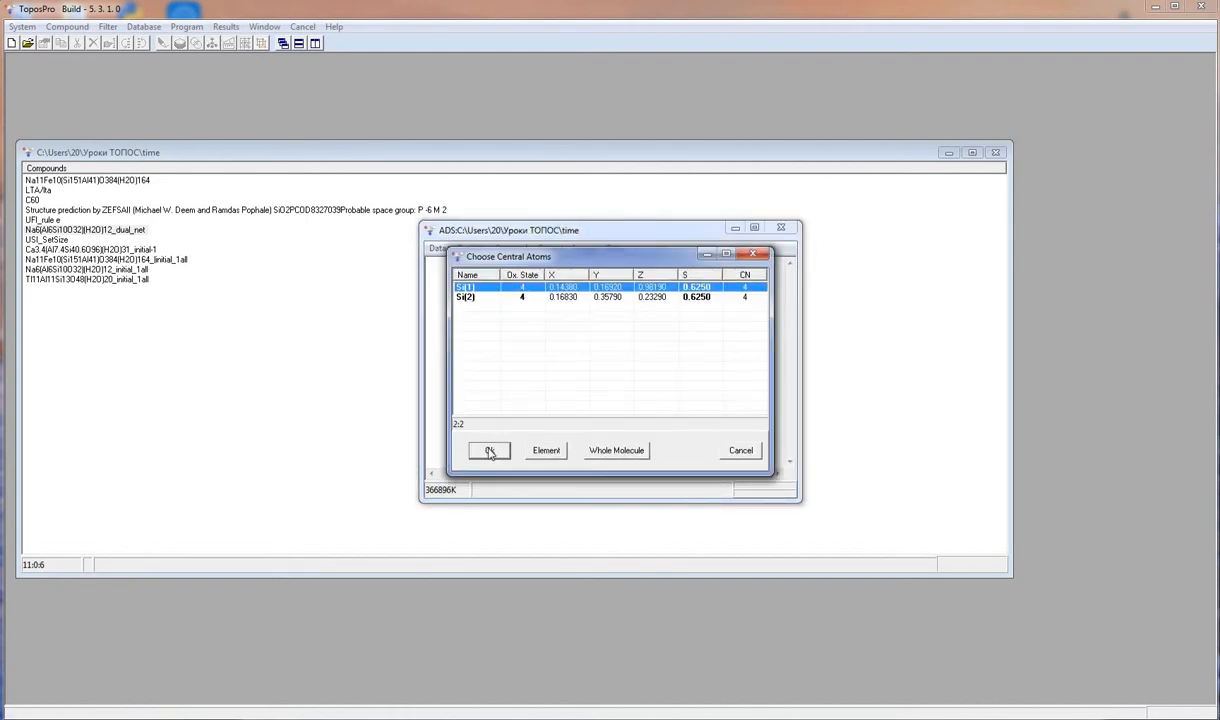
pyautogui.click(490, 450)
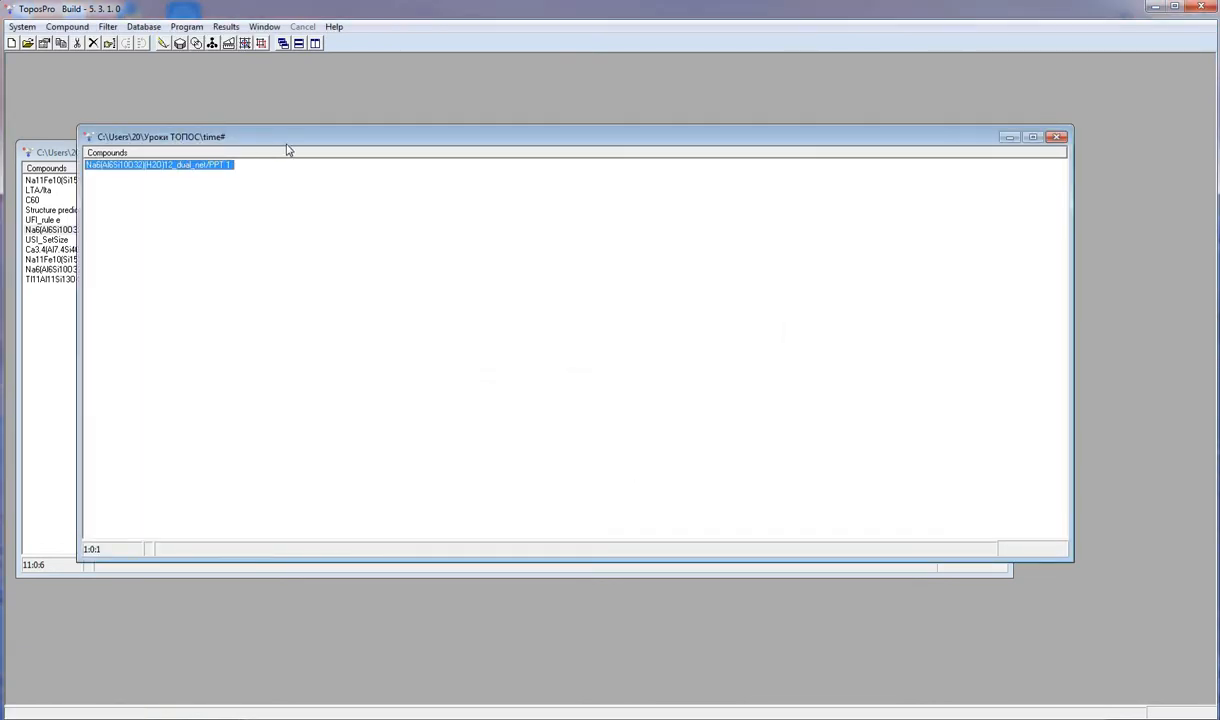
# - Open the crystal data of the dual_net/PPT 1 entry and inspect its adjacency matrix and comment
pyautogui.moveTo(287, 146); pyautogui.dragTo(445, 156)
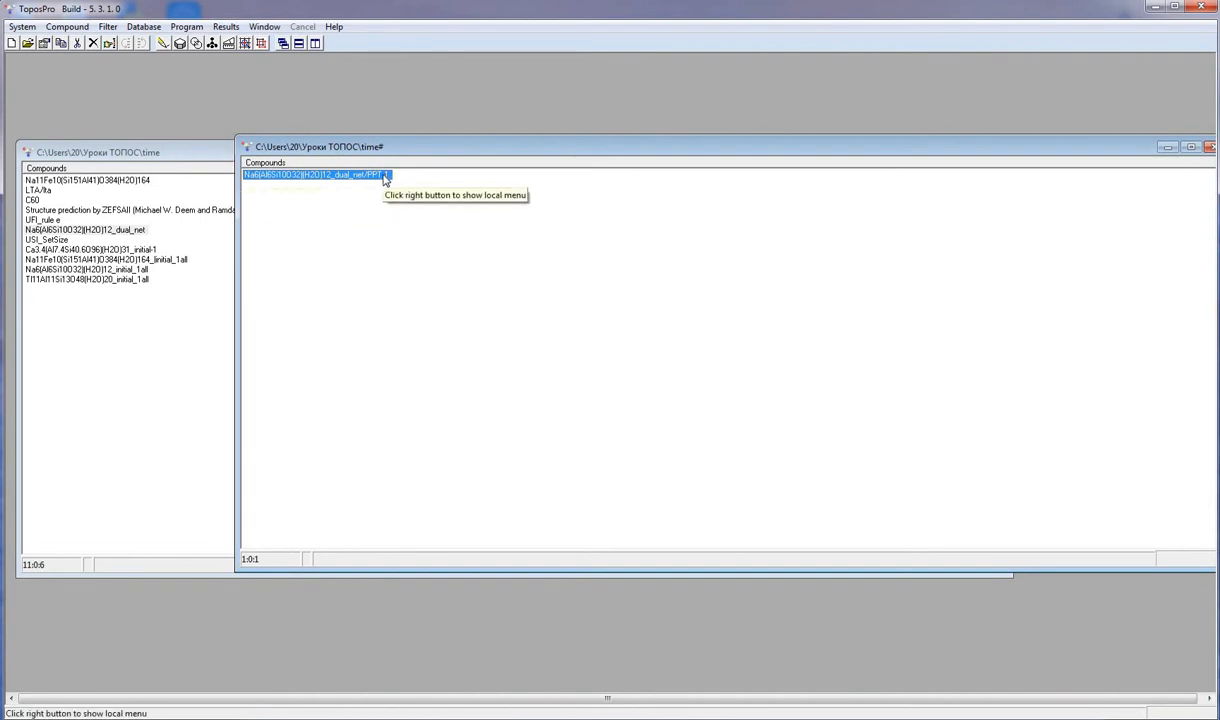
pyautogui.doubleClick(385, 178)
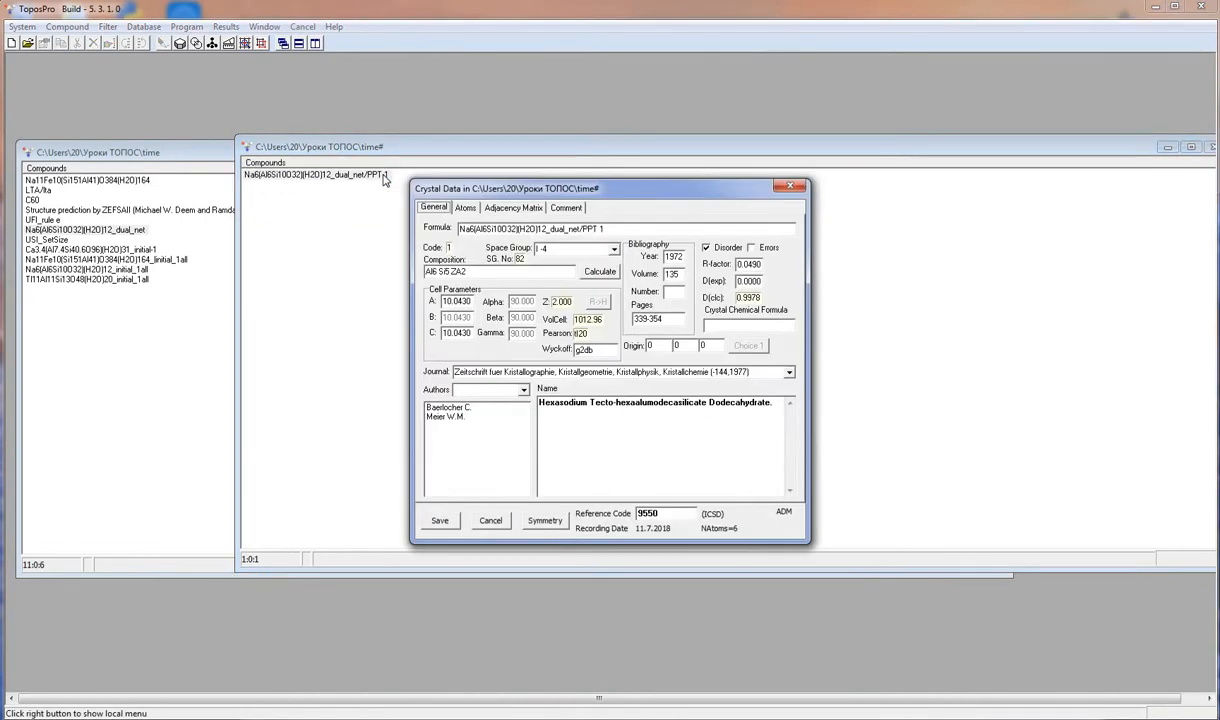
pyautogui.click(494, 208)
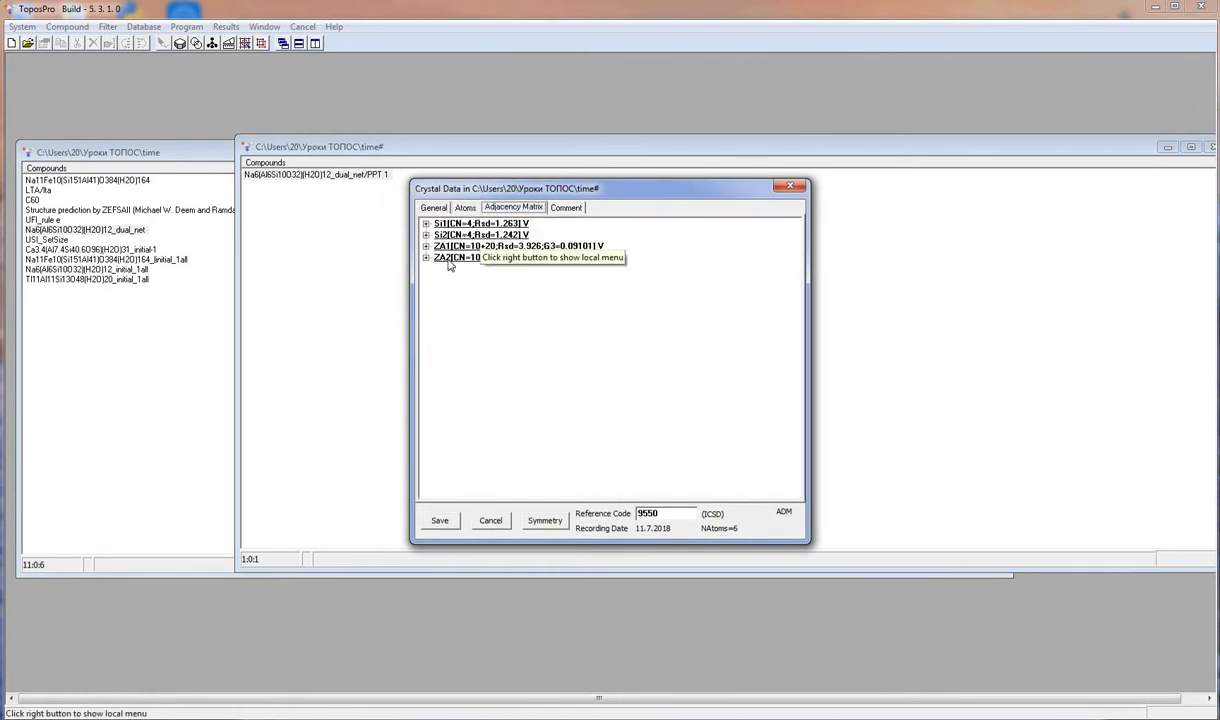
pyautogui.click(566, 208)
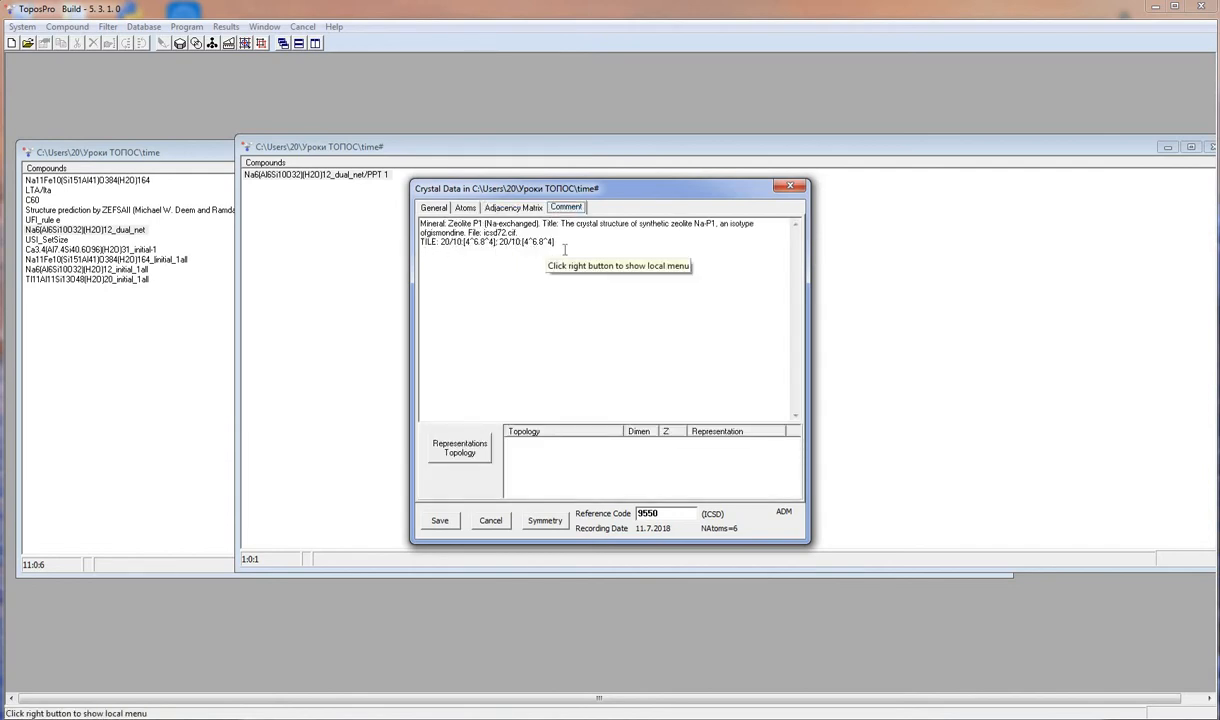
pyautogui.click(789, 188)
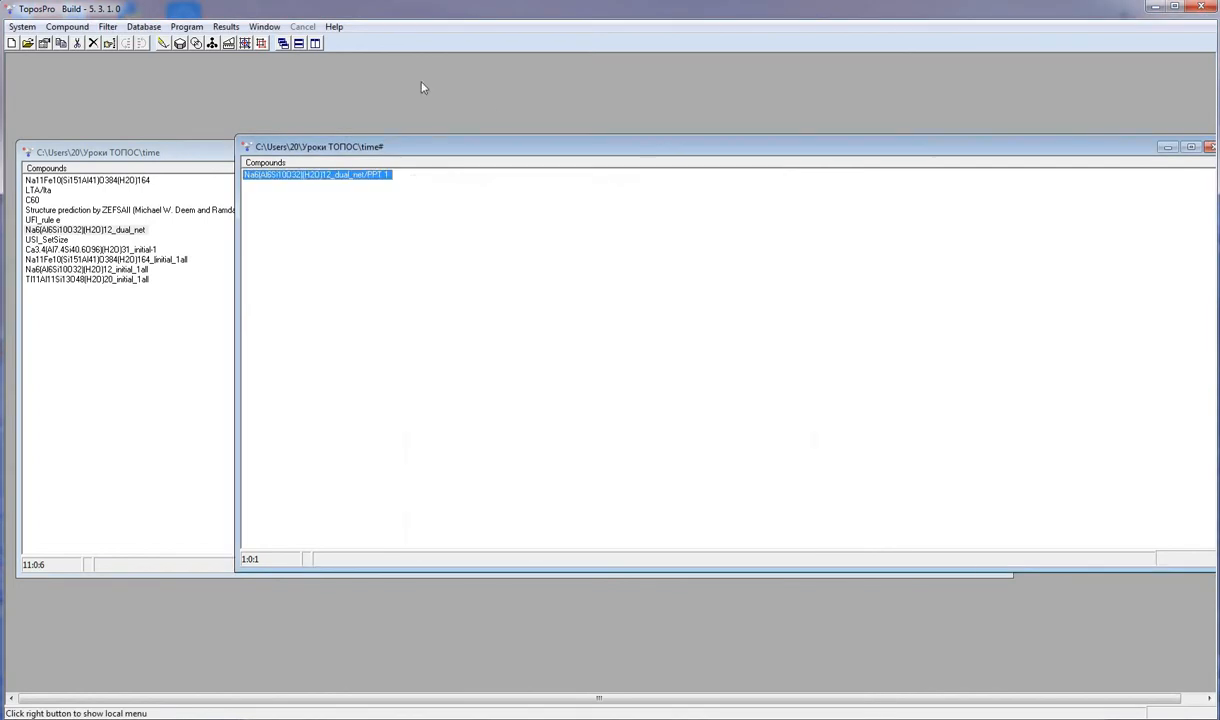
# - View and rotate the dual_net/PPT 1 structure in IsoCryst, then close it
pyautogui.click(162, 44)
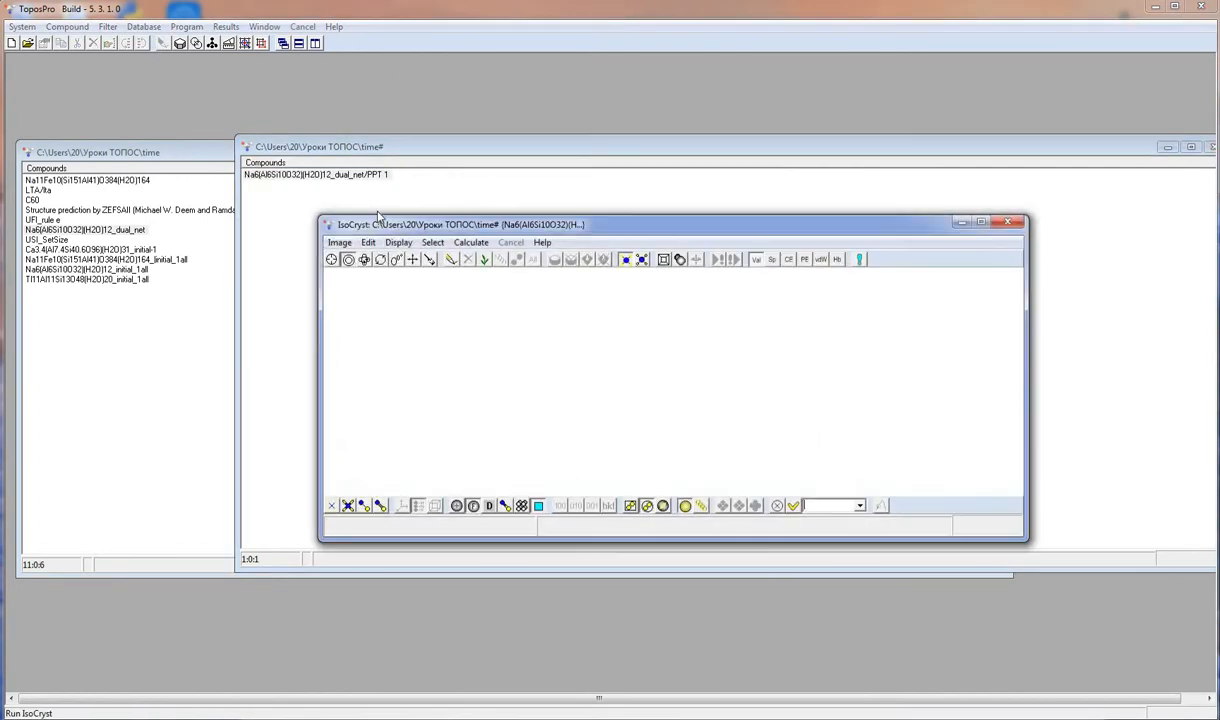
pyautogui.click(453, 260)
pyautogui.click(380, 259)
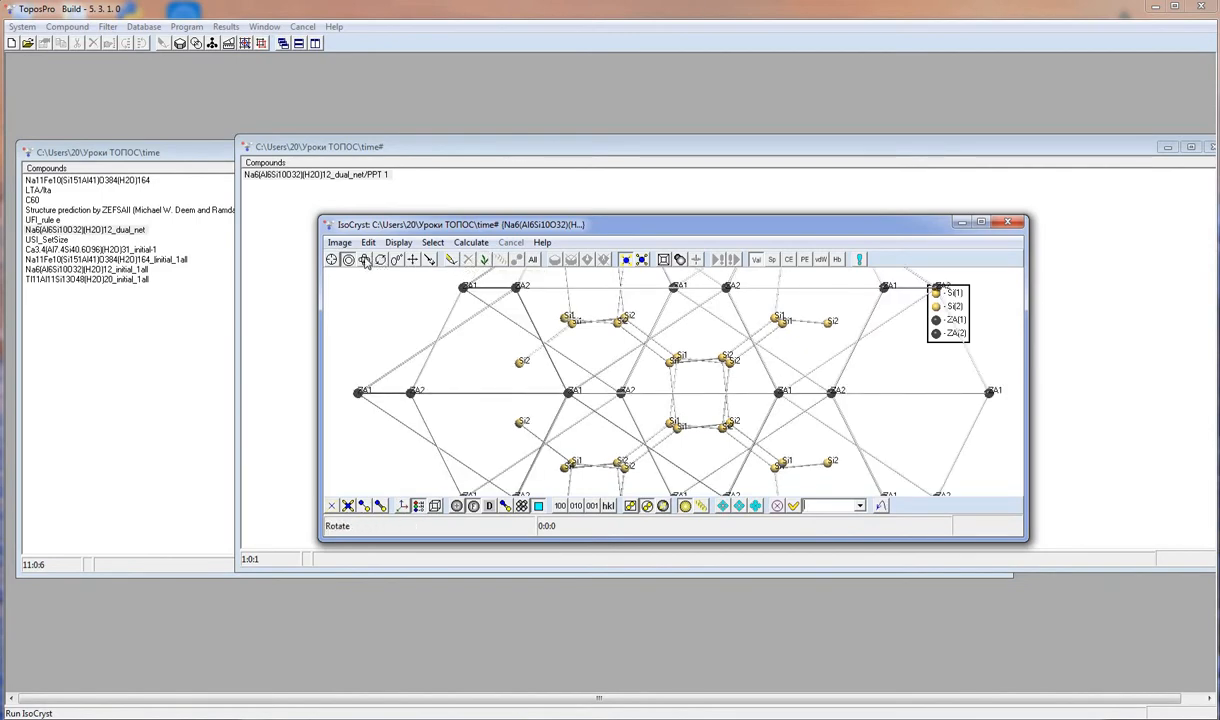
pyautogui.moveTo(505, 425); pyautogui.dragTo(552, 345)
pyautogui.click(1011, 224)
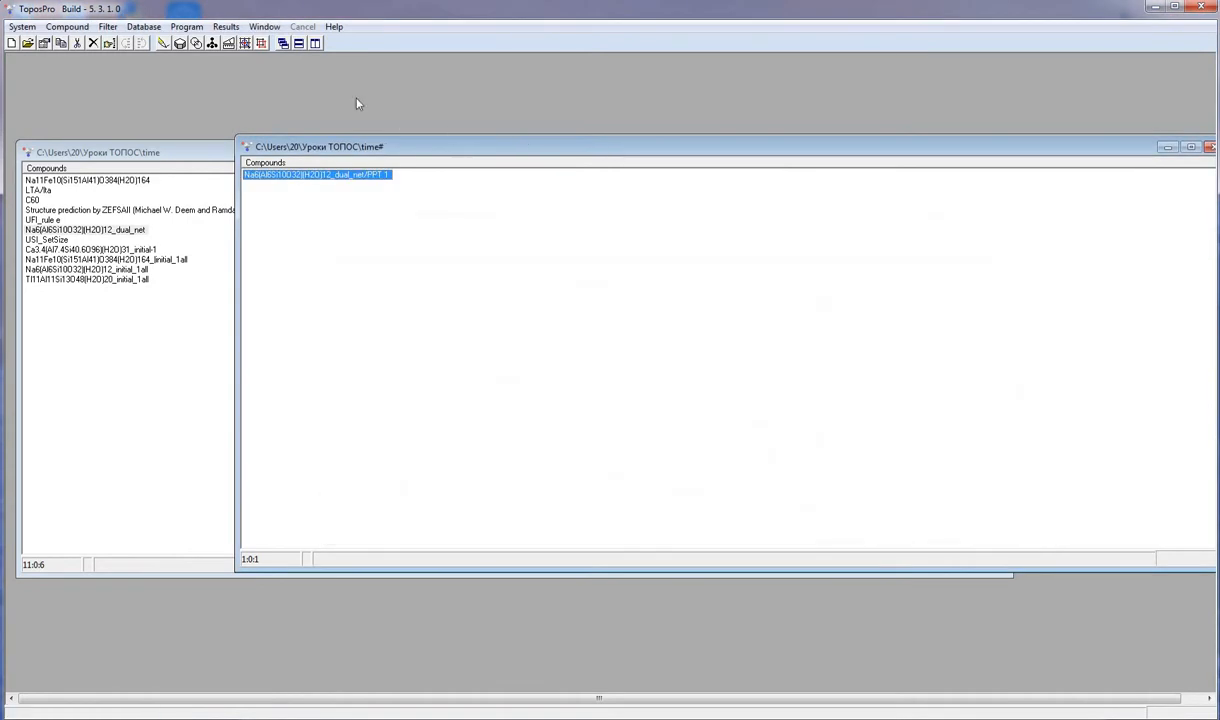
# - Reset the ADS options to default and run ADS on the dual_net/PPT 1 structure with ZA(1) as the central atom
pyautogui.click(230, 43)
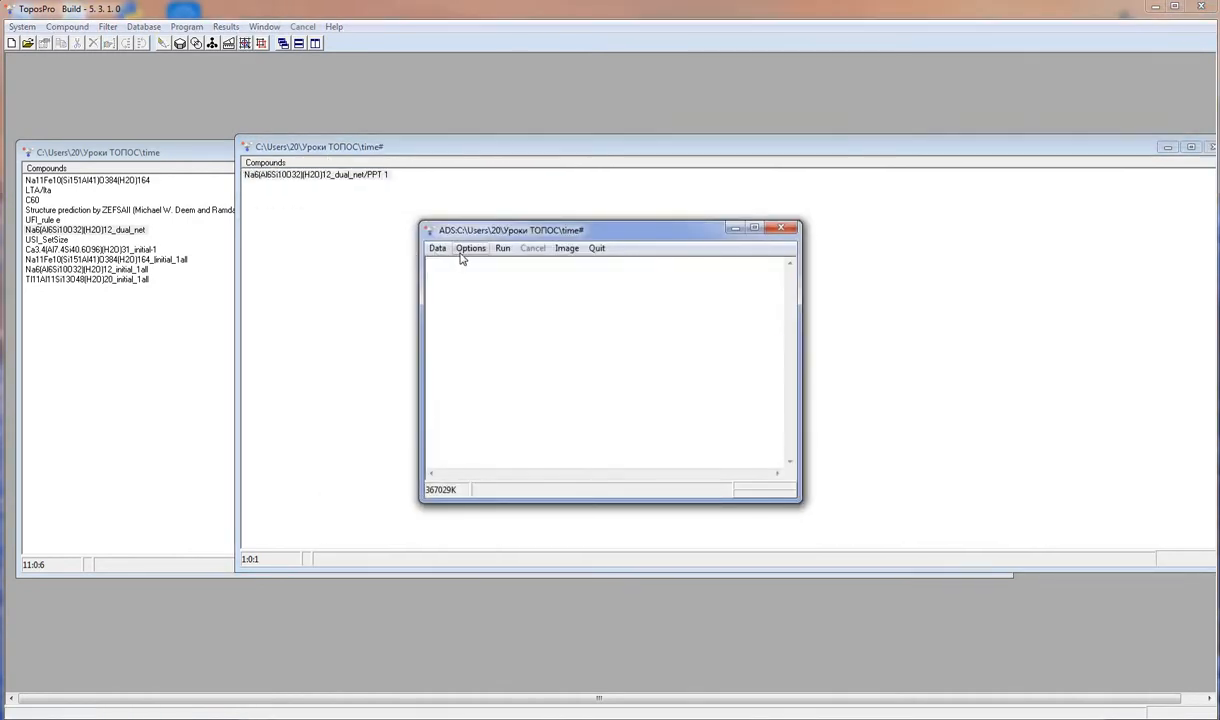
pyautogui.click(468, 248)
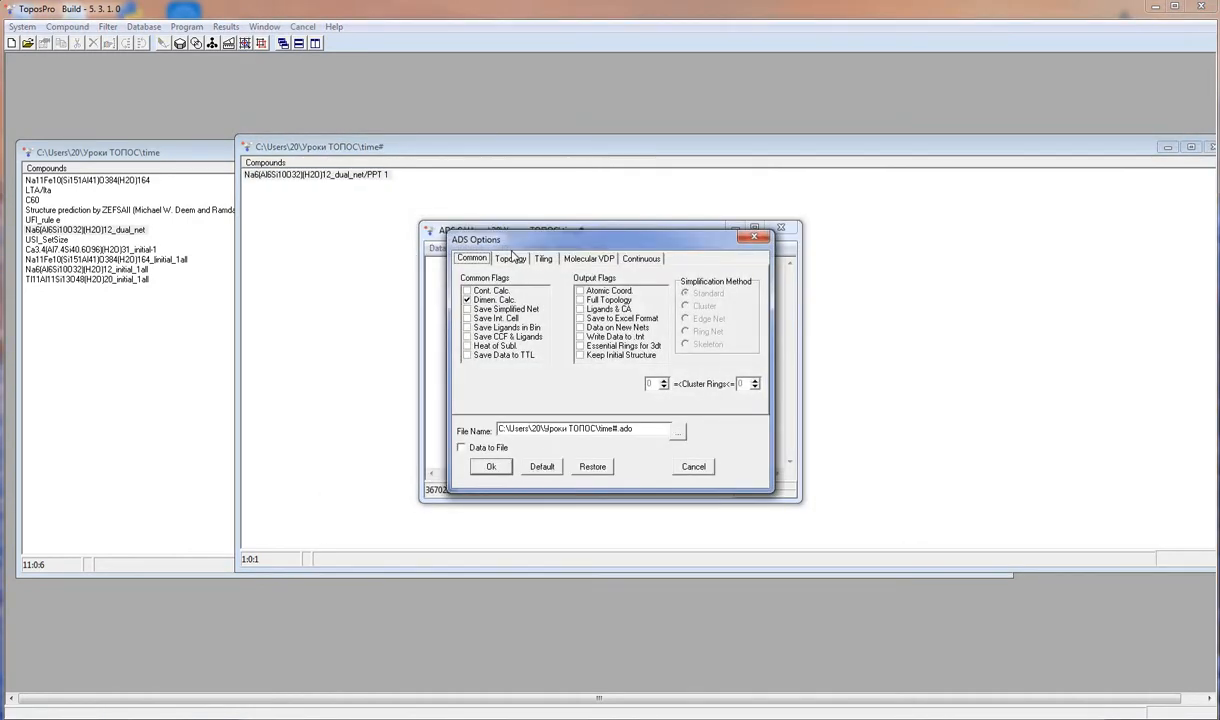
pyautogui.click(535, 466)
pyautogui.click(509, 259)
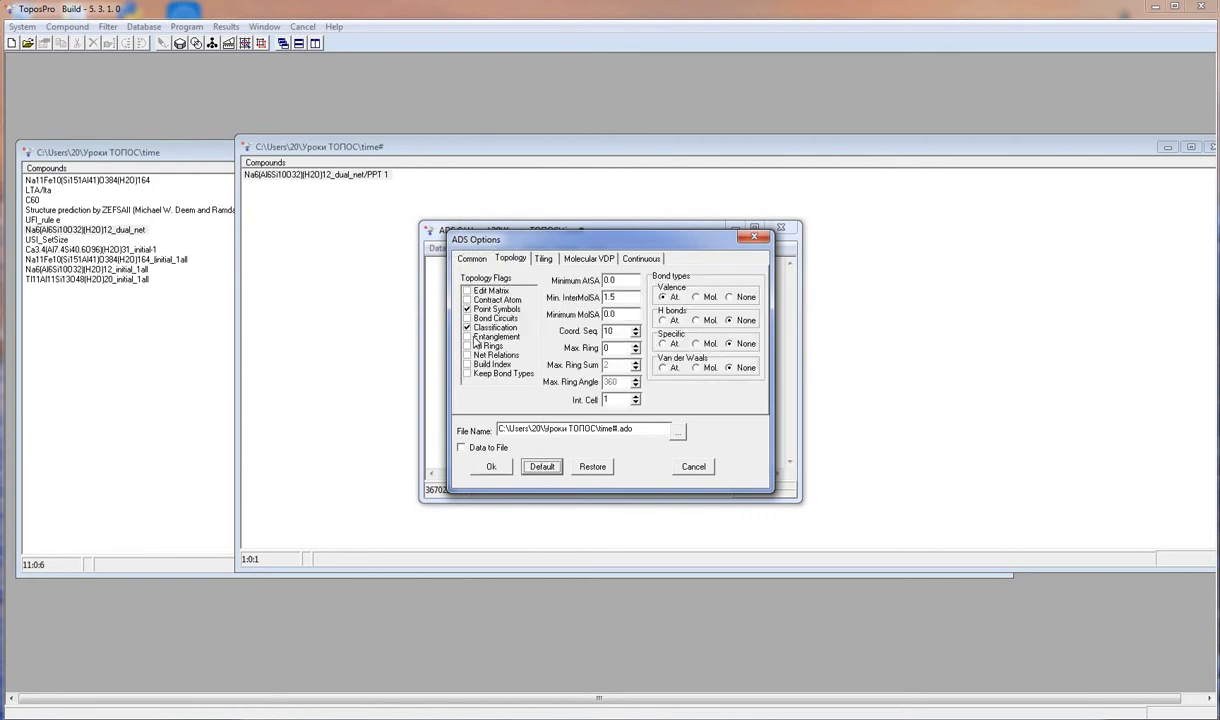
pyautogui.click(491, 467)
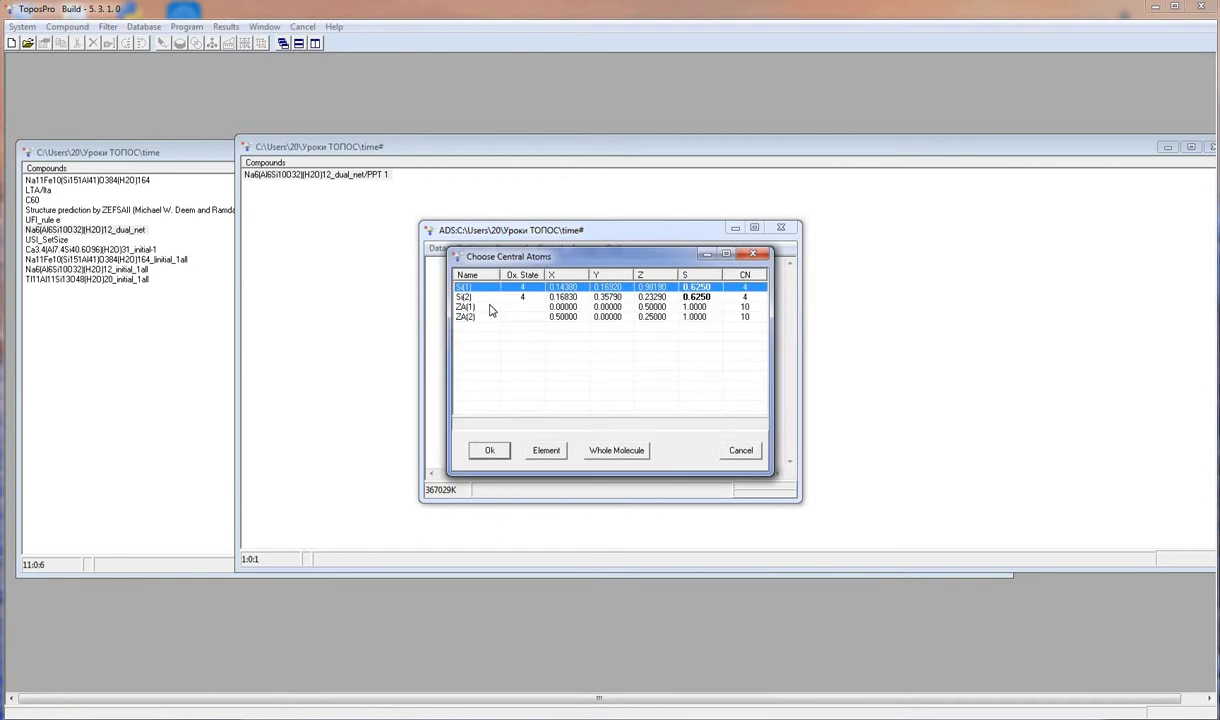
pyautogui.click(490, 308)
pyautogui.doubleClick(490, 309)
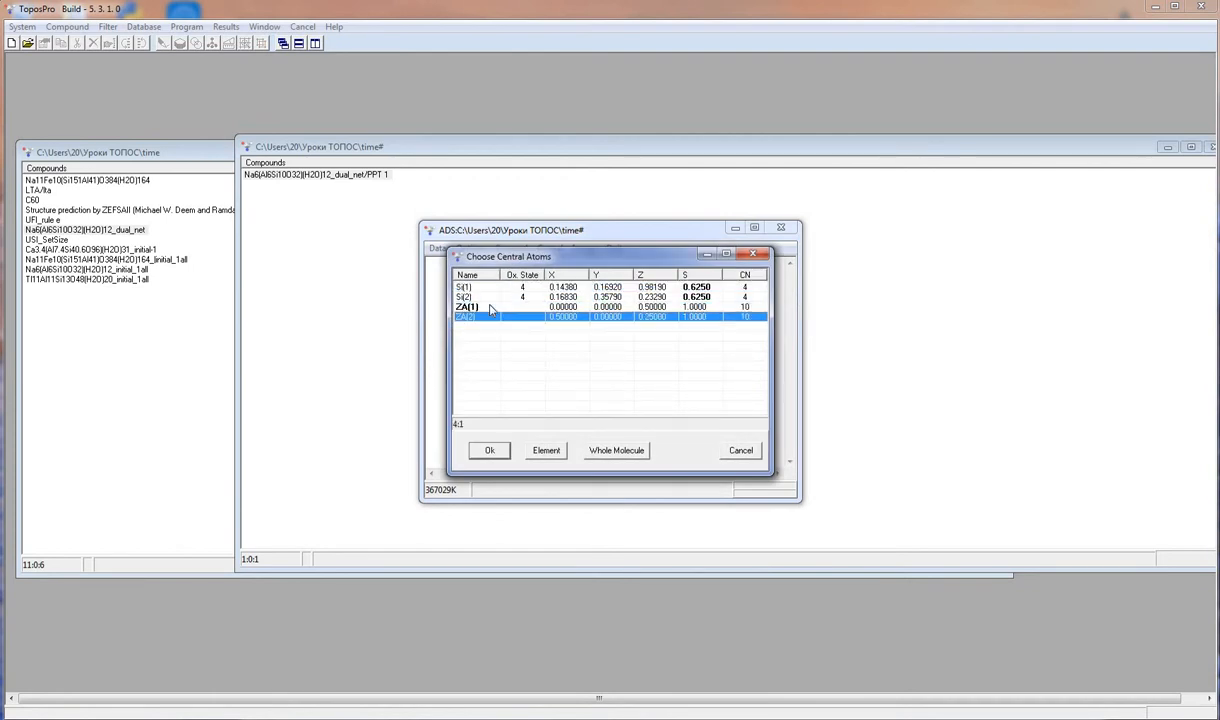
pyautogui.click(488, 449)
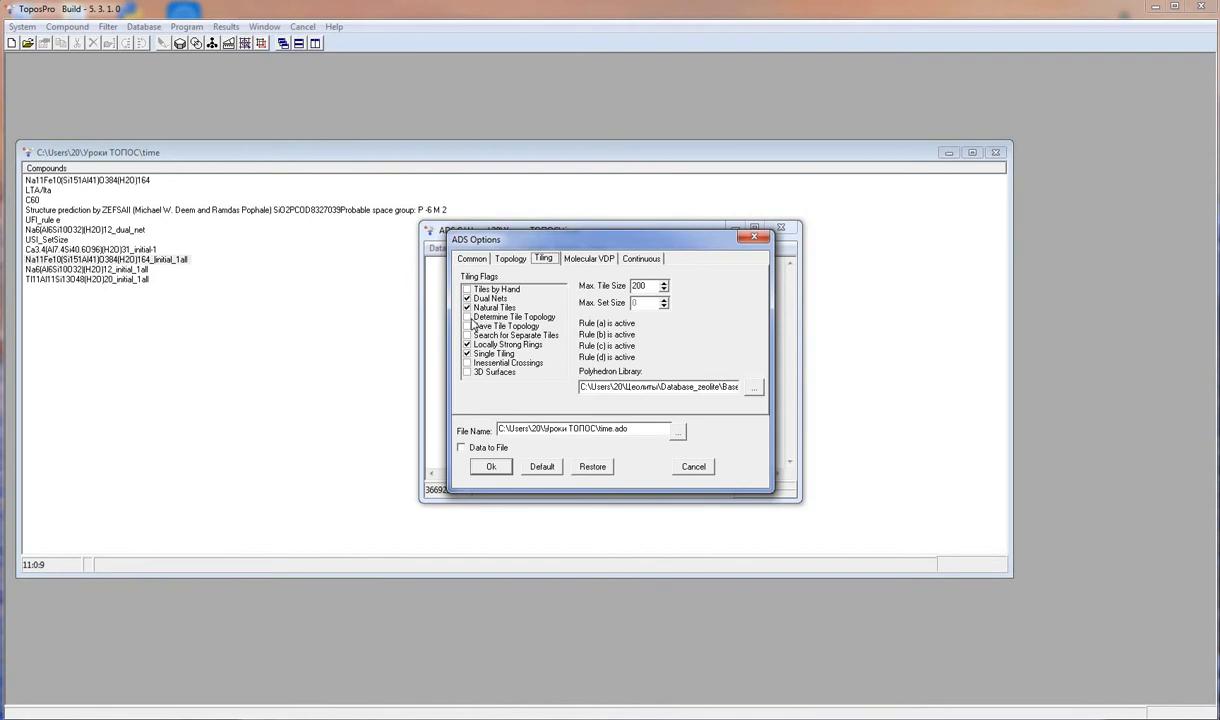
# - Run ADS with Determine Tile Topology enabled on all central atoms and close ADS, discarding the calculation data
pyautogui.click(467, 317)
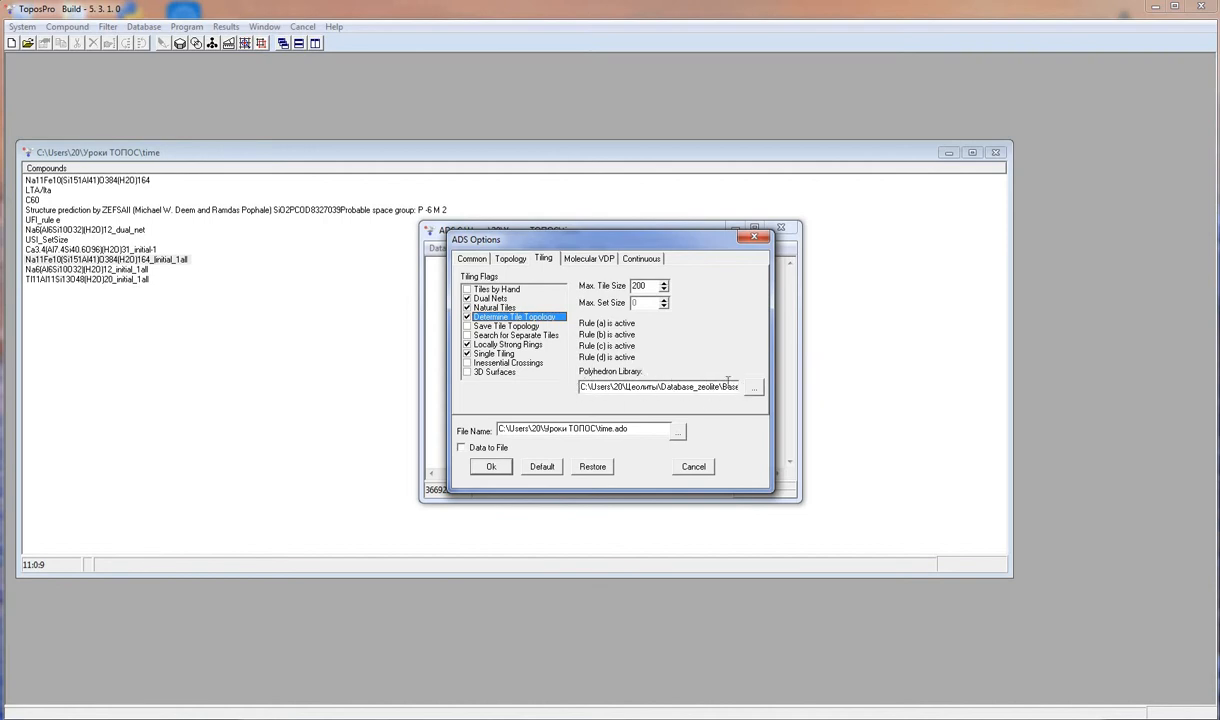
pyautogui.click(493, 467)
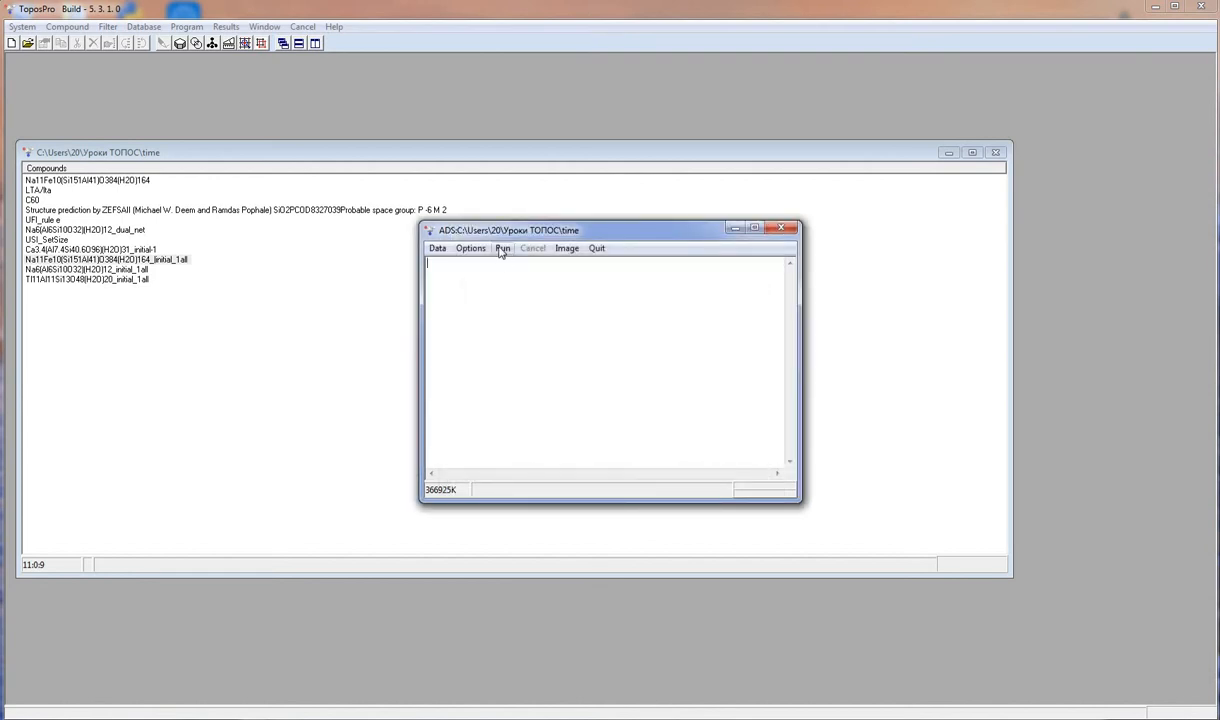
pyautogui.click(502, 252)
pyautogui.rightClick(489, 298)
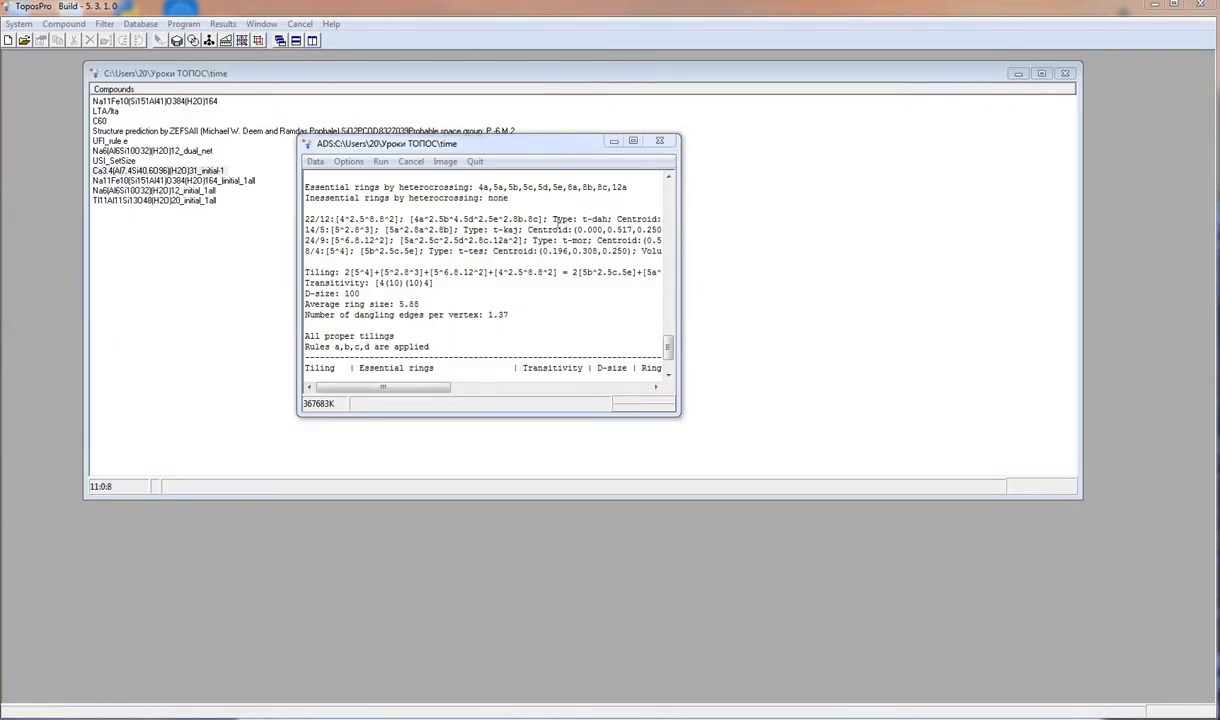
pyautogui.click(659, 141)
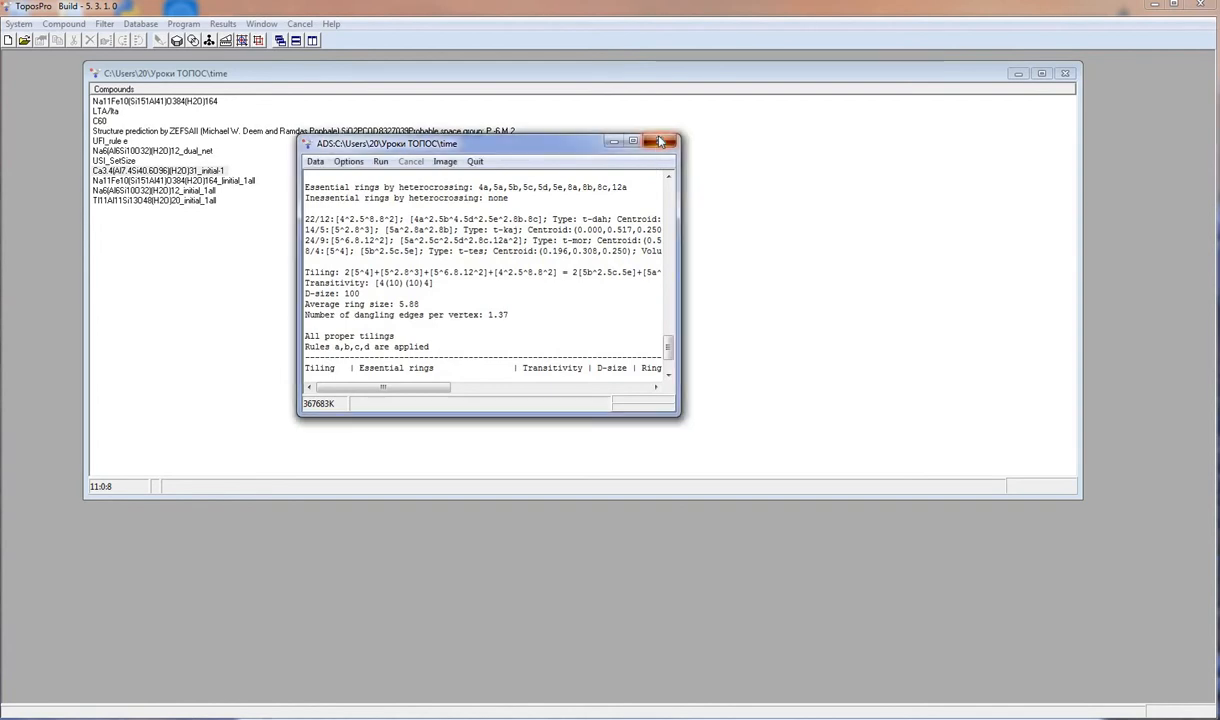
pyautogui.click(641, 388)
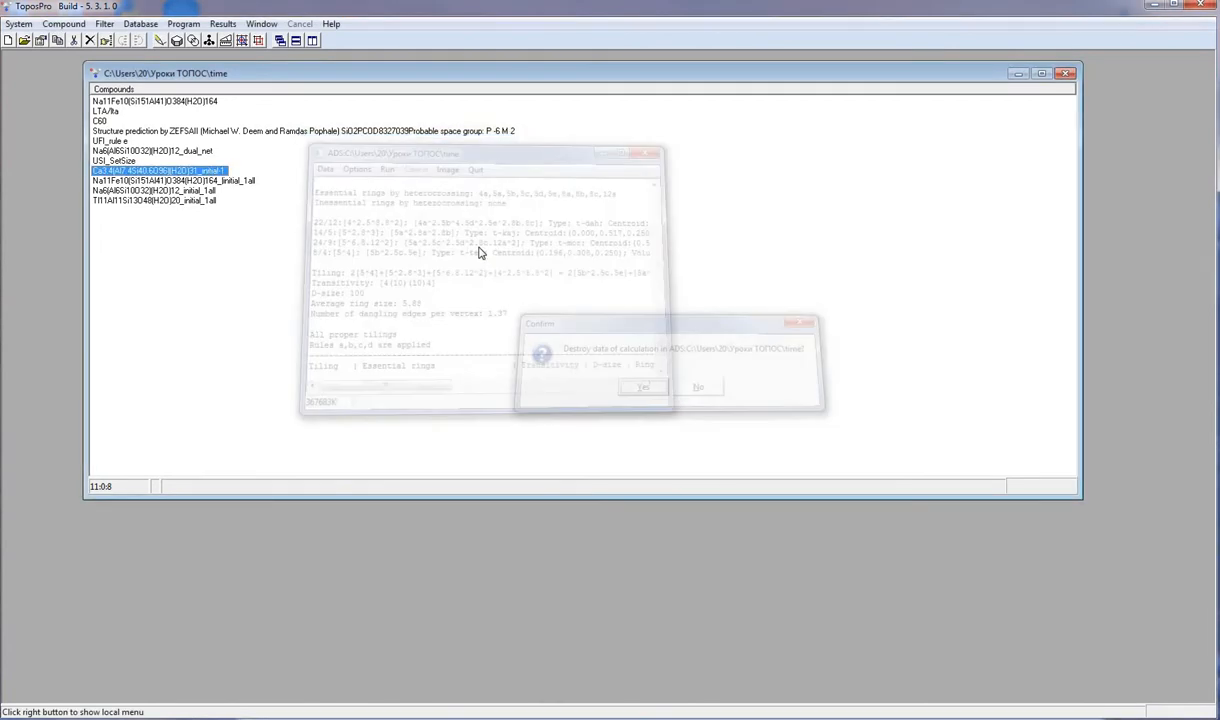
# - Open ADS for the ZEFSAII structure-prediction compound and enable Save Tile Topology in the tiling options
pyautogui.click(392, 131)
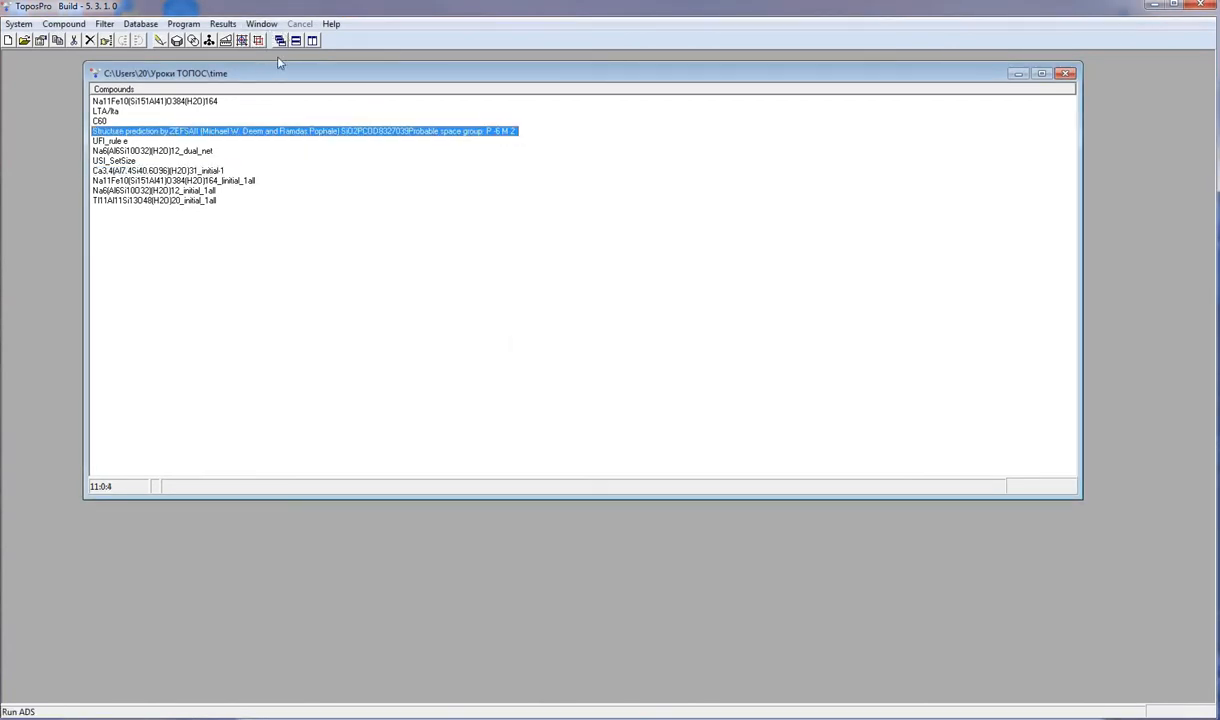
pyautogui.click(229, 40)
pyautogui.click(470, 246)
pyautogui.click(541, 256)
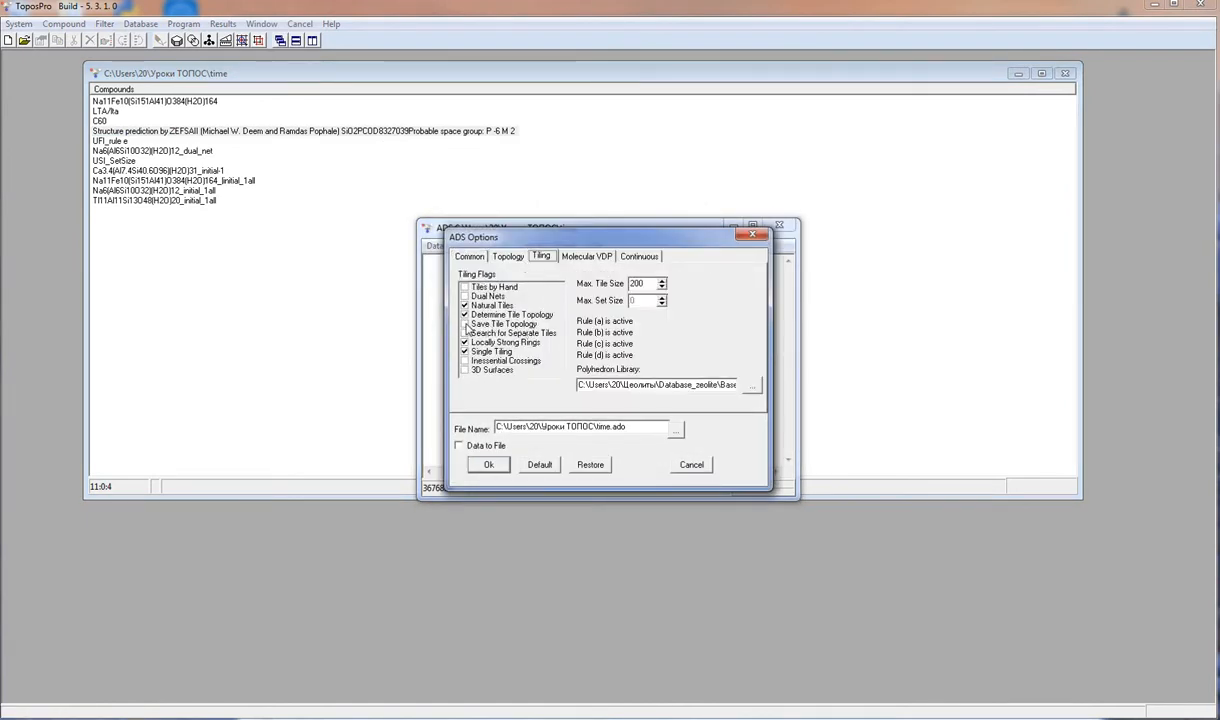
pyautogui.click(465, 325)
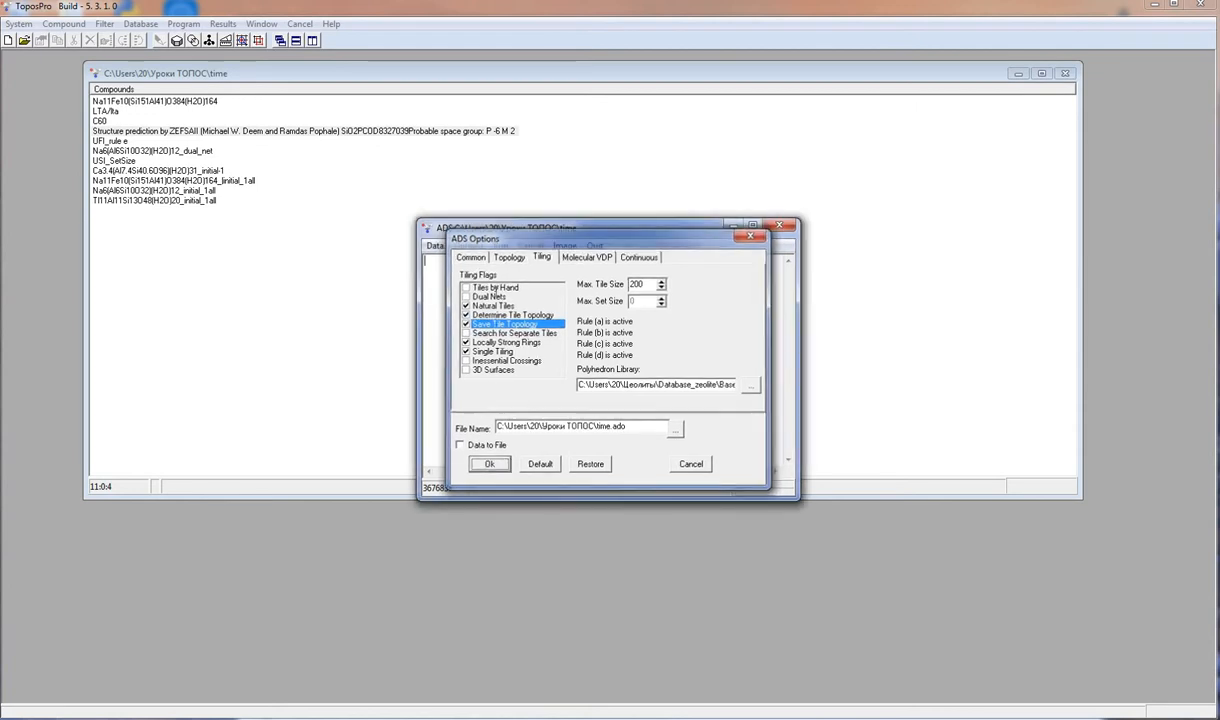
pyautogui.click(488, 464)
# - Run ADS on all Si atoms, cancel naming the new tile type [4^9.6^8.8^3], and close the ADS window
pyautogui.rightClick(530, 333)
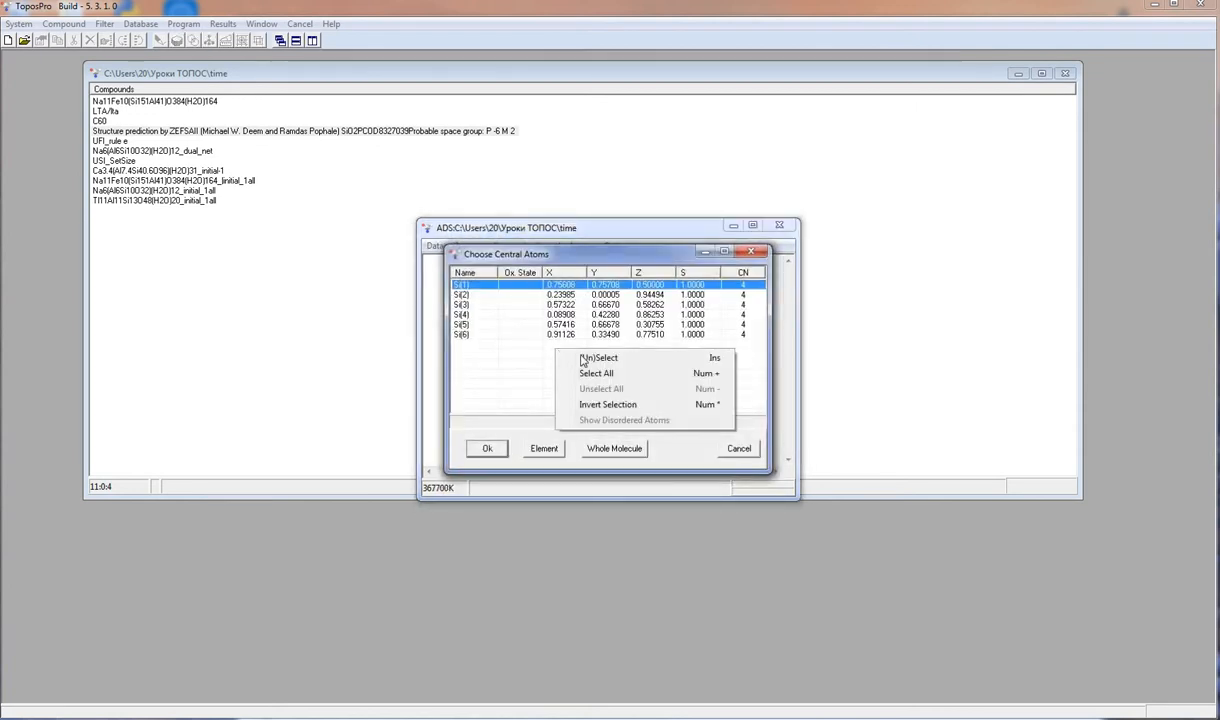
pyautogui.click(598, 374)
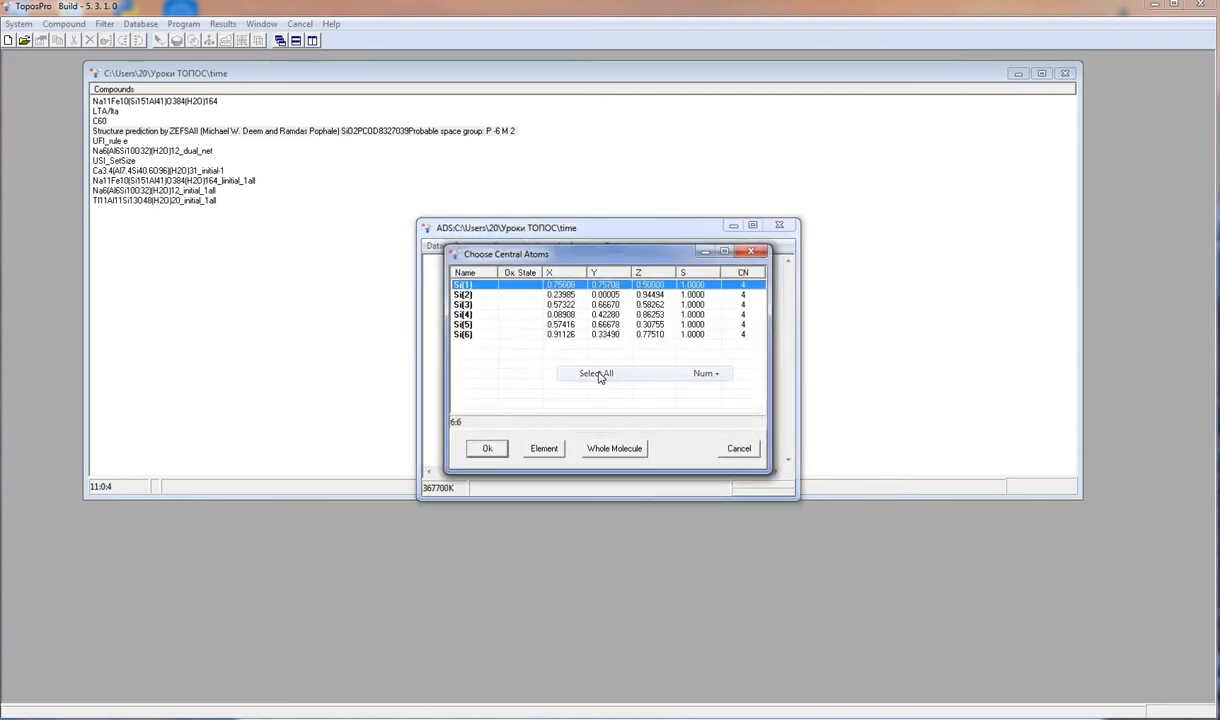
pyautogui.click(488, 449)
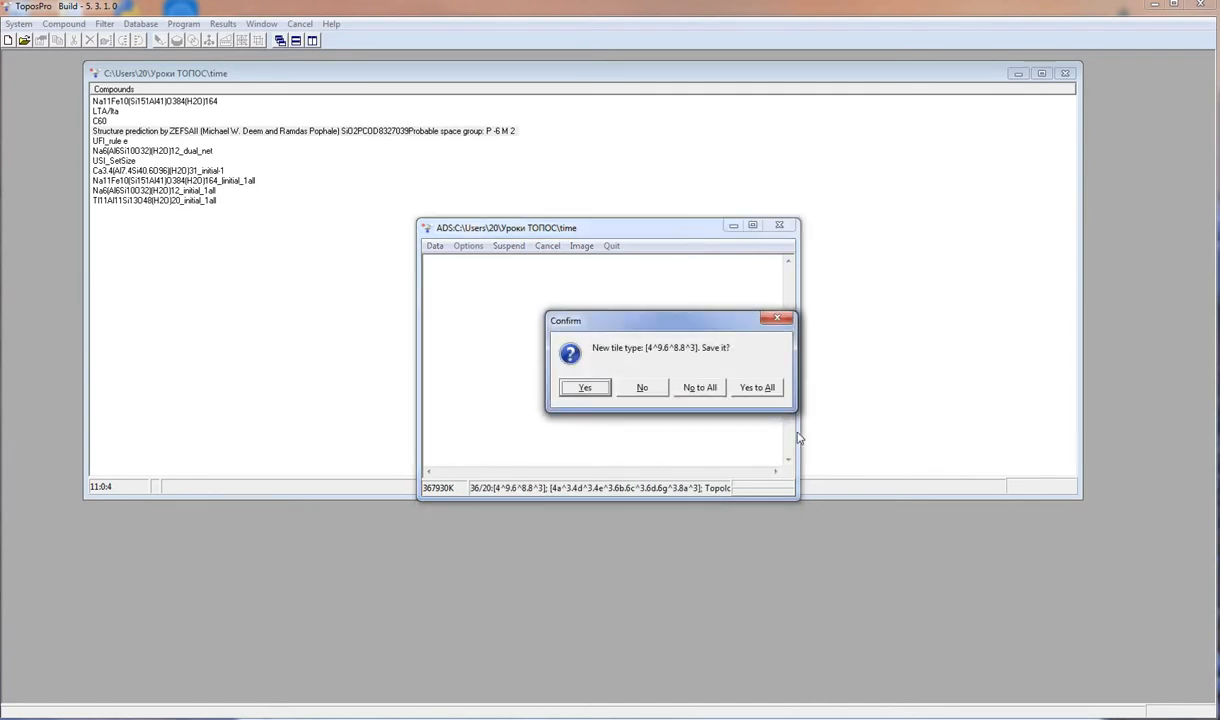
pyautogui.click(585, 387)
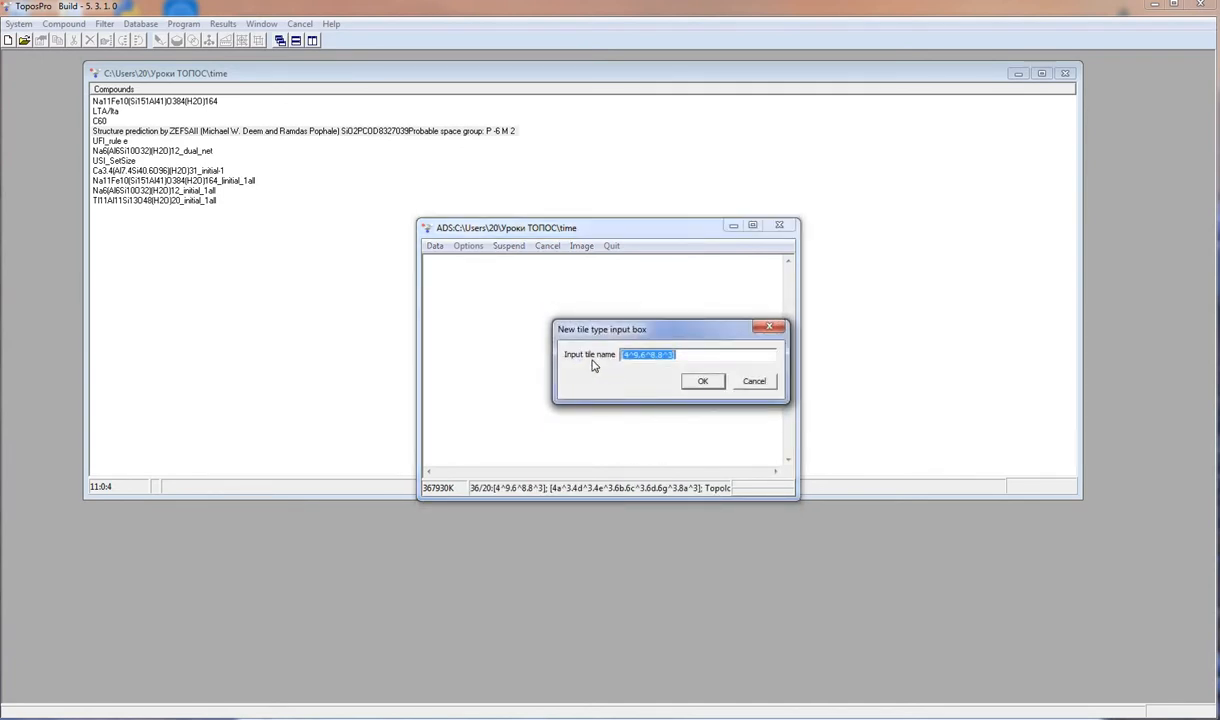
pyautogui.click(765, 381)
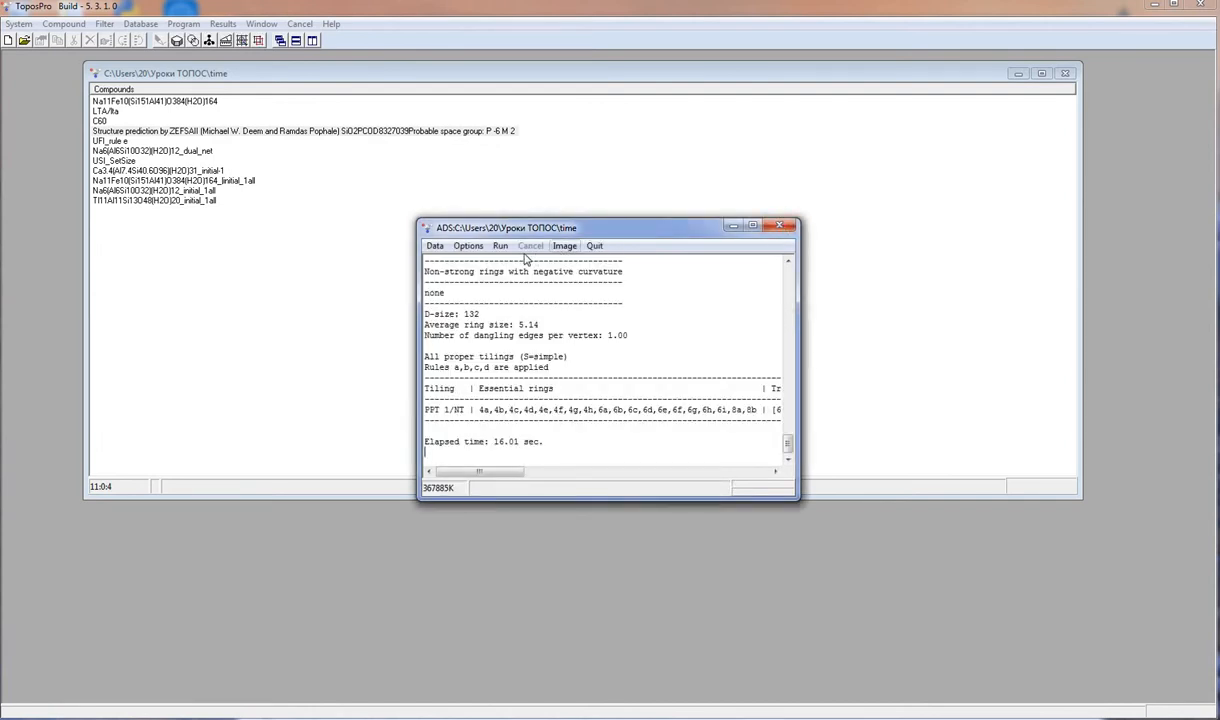
pyautogui.click(779, 225)
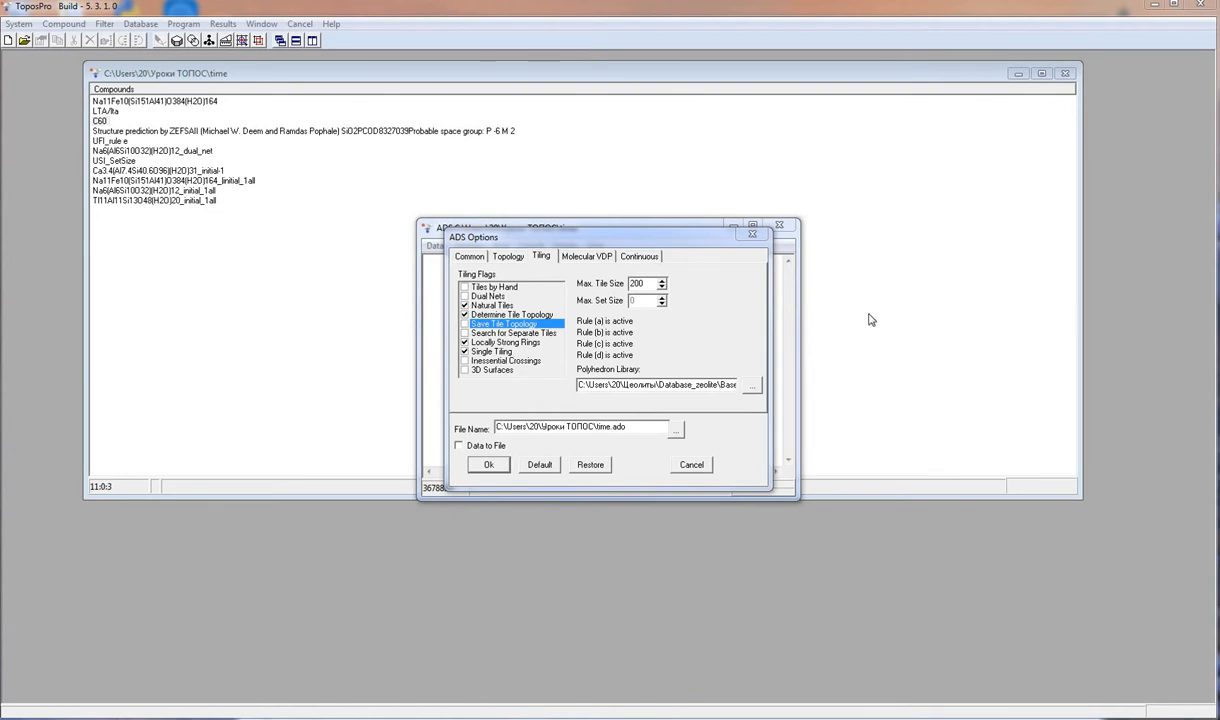
# - Run ADS with Search for Separate Tiles enabled, choosing all C atoms as central atoms
pyautogui.click(488, 464)
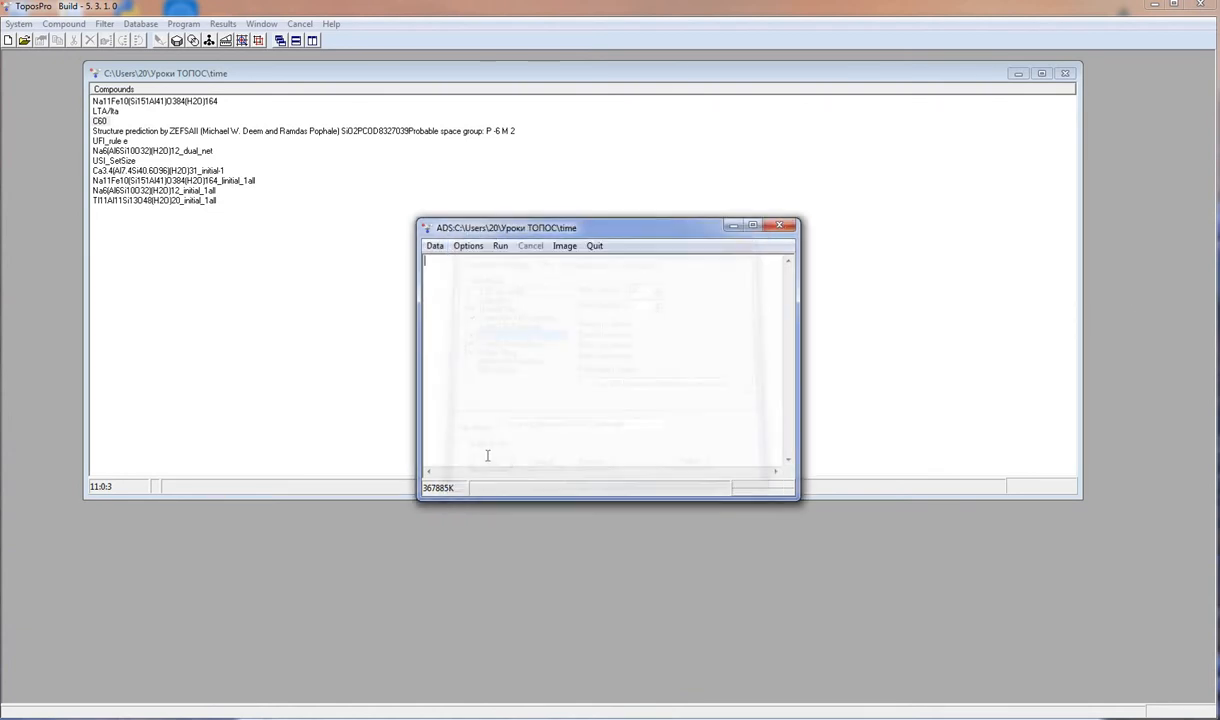
pyautogui.click(500, 247)
pyautogui.rightClick(511, 326)
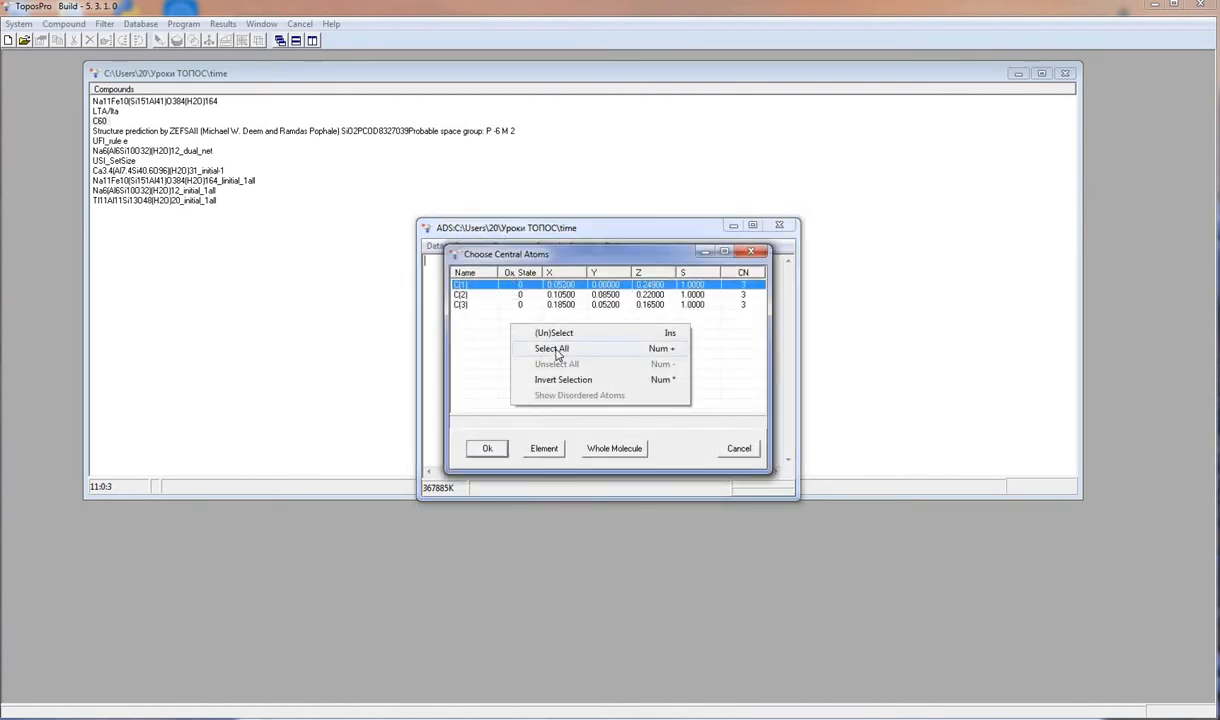
pyautogui.click(543, 348)
pyautogui.click(487, 448)
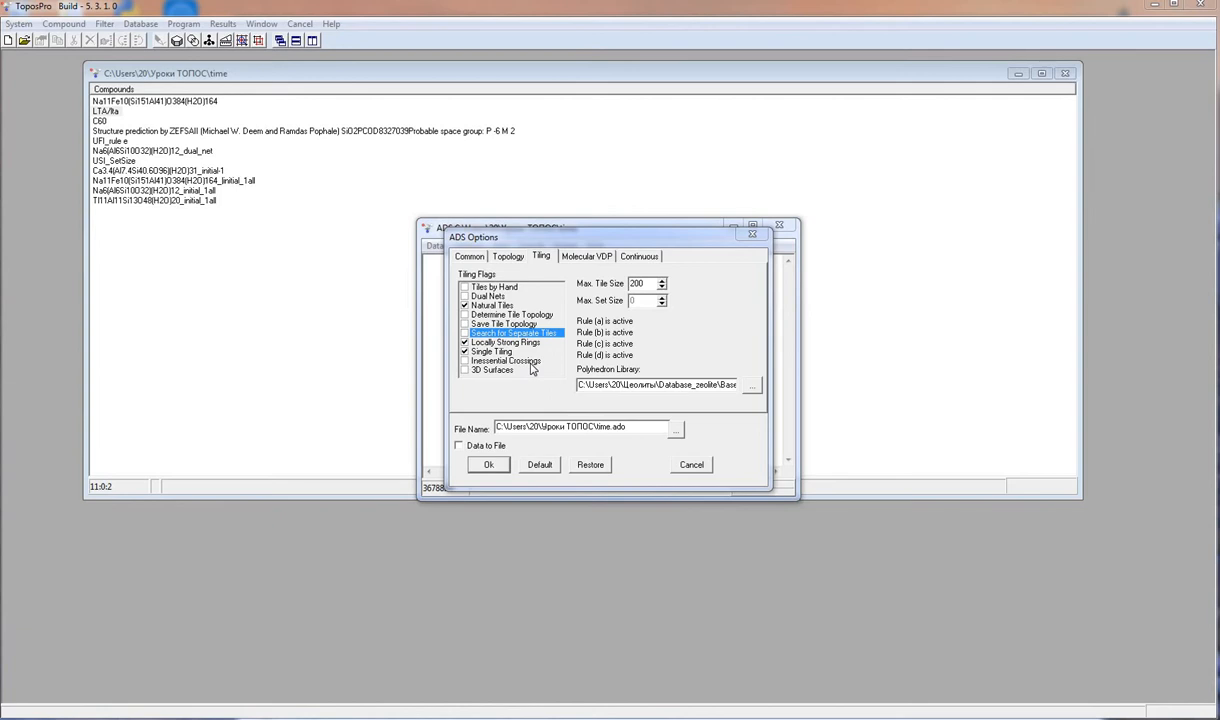
# - Enable 3D Surfaces, run ADS on the Si(1) atom, and close ADS discarding the calculation data
pyautogui.click(464, 370)
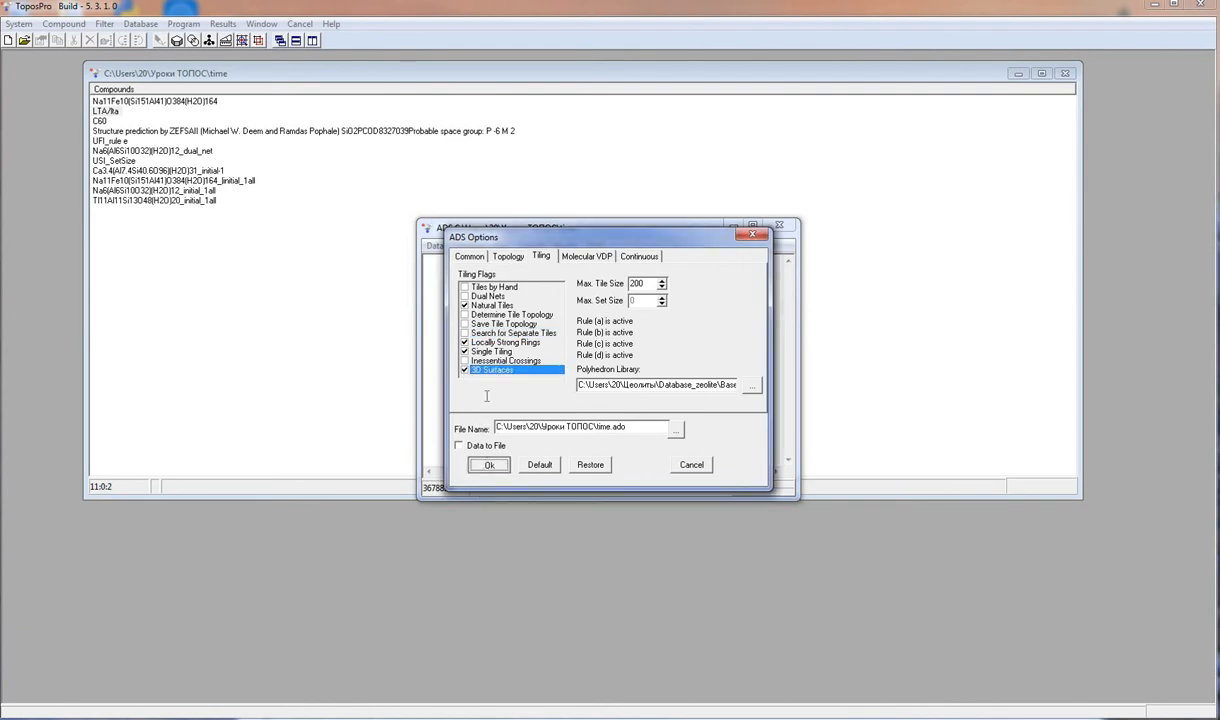
pyautogui.click(488, 464)
pyautogui.click(500, 246)
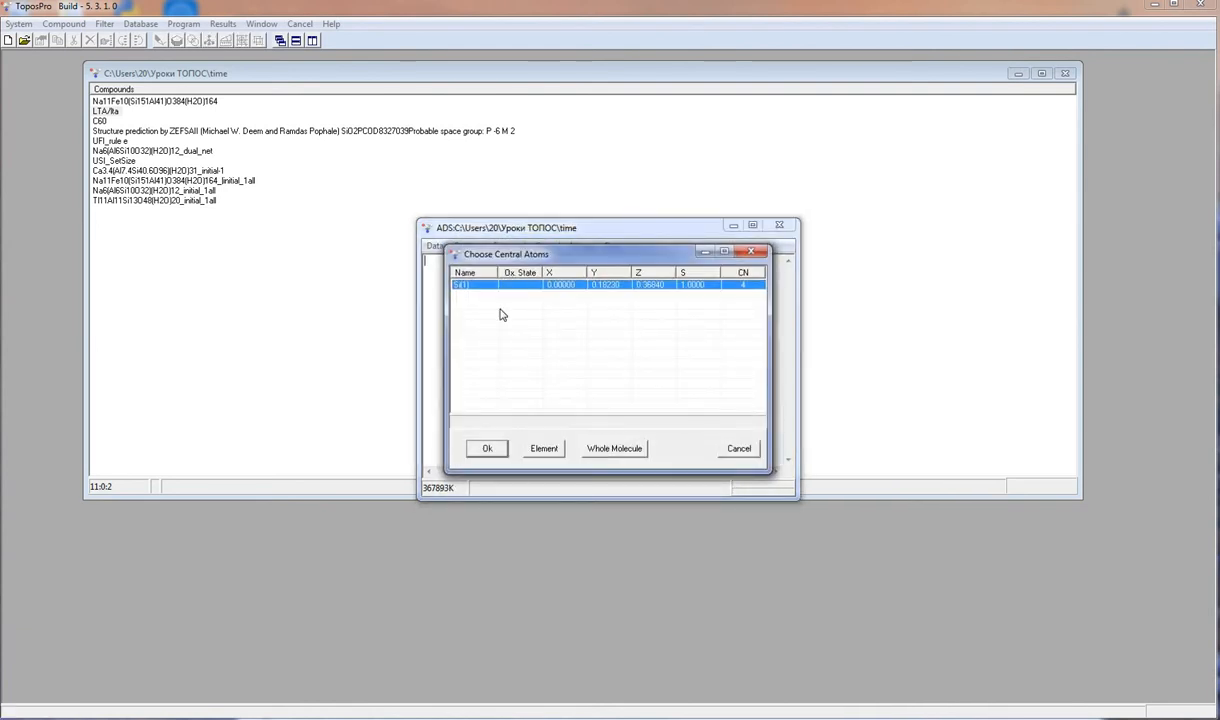
pyautogui.click(485, 449)
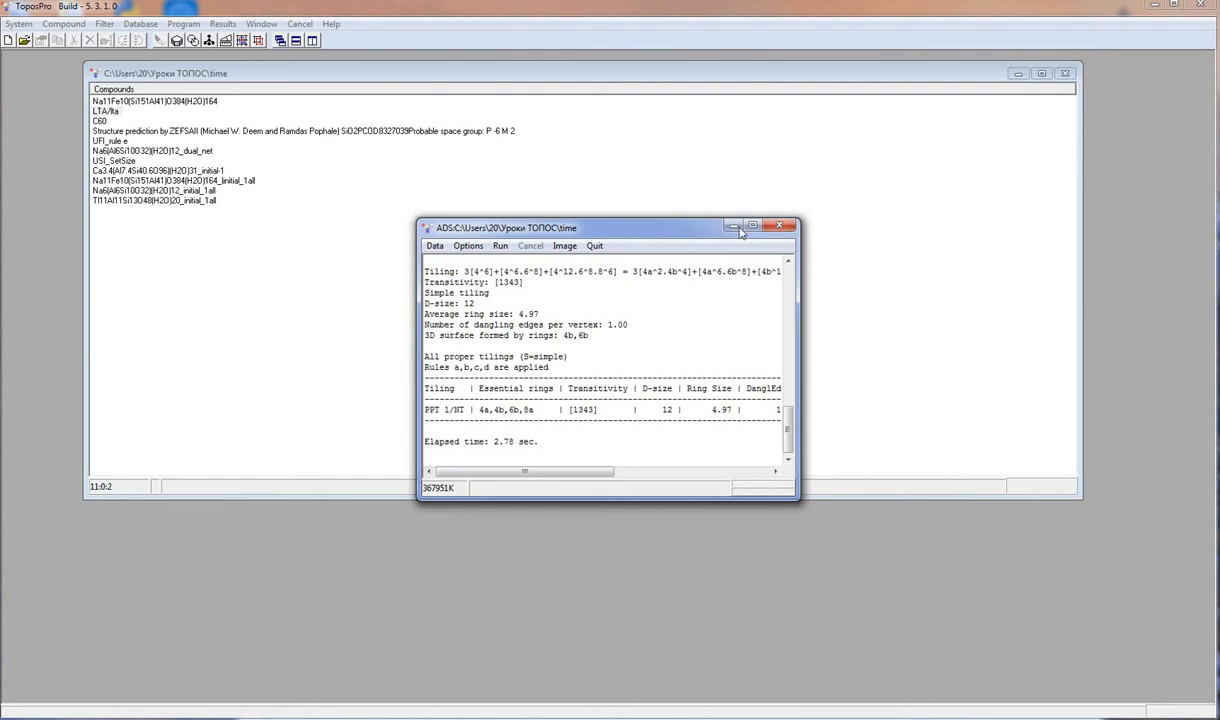
pyautogui.click(779, 225)
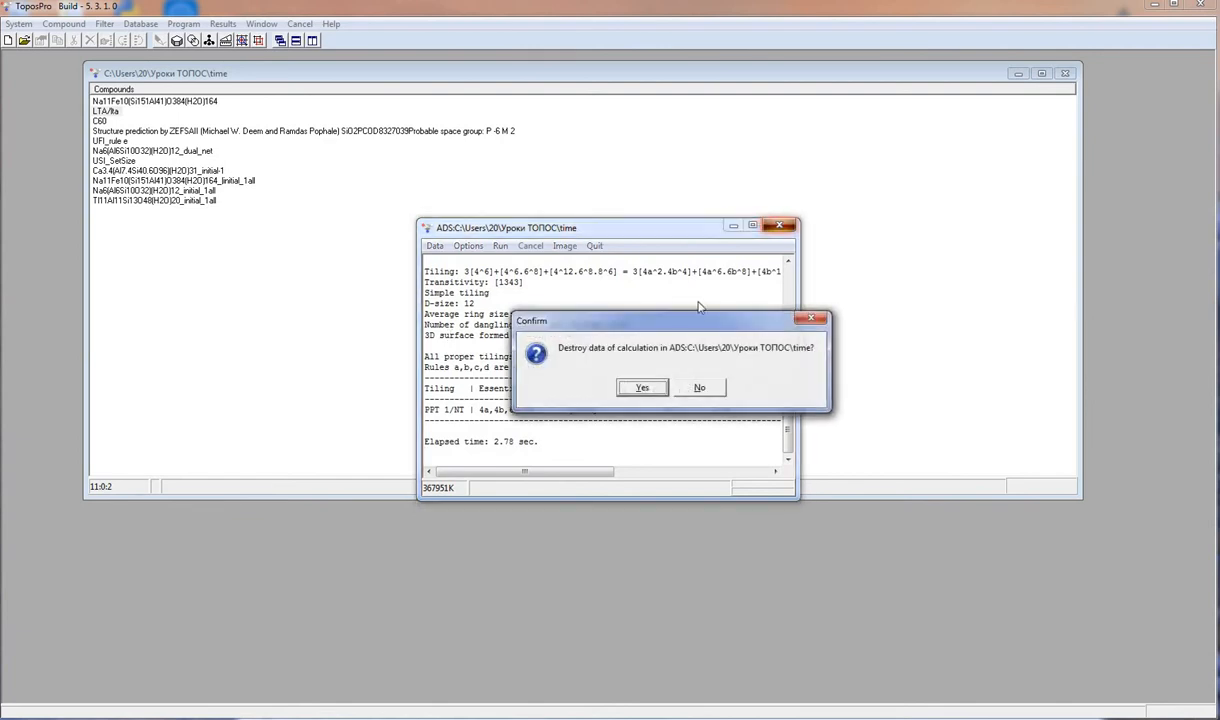
pyautogui.click(640, 388)
# - For USI_SetSize, disable 3D Surfaces, Natural Tiles and Single Tiling and set Max Set Size to 5 in the ADS tiling options
pyautogui.click(120, 161)
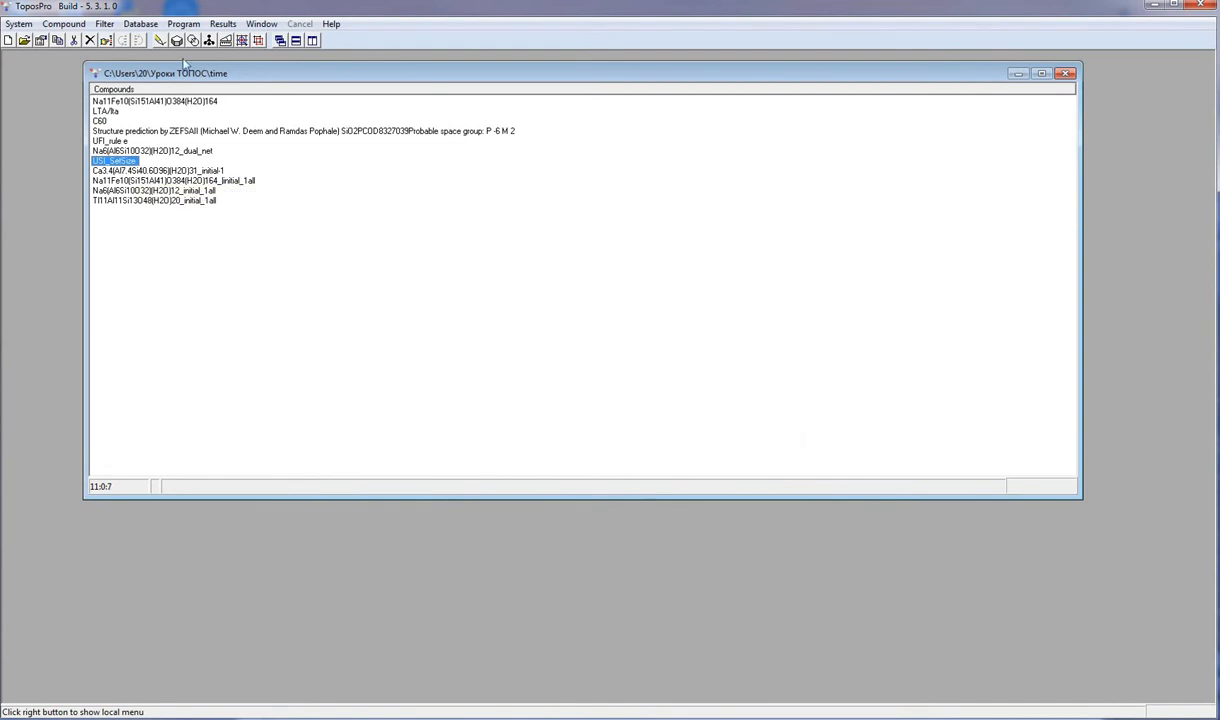
pyautogui.click(242, 40)
pyautogui.click(467, 250)
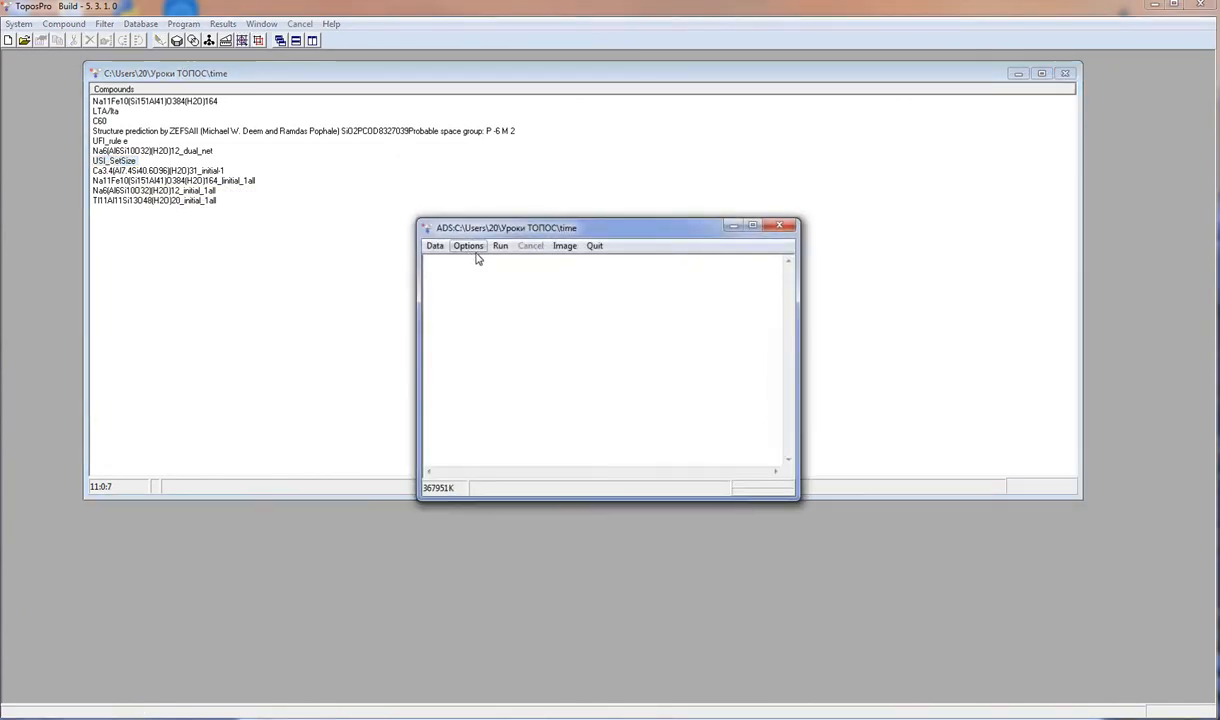
pyautogui.click(516, 250)
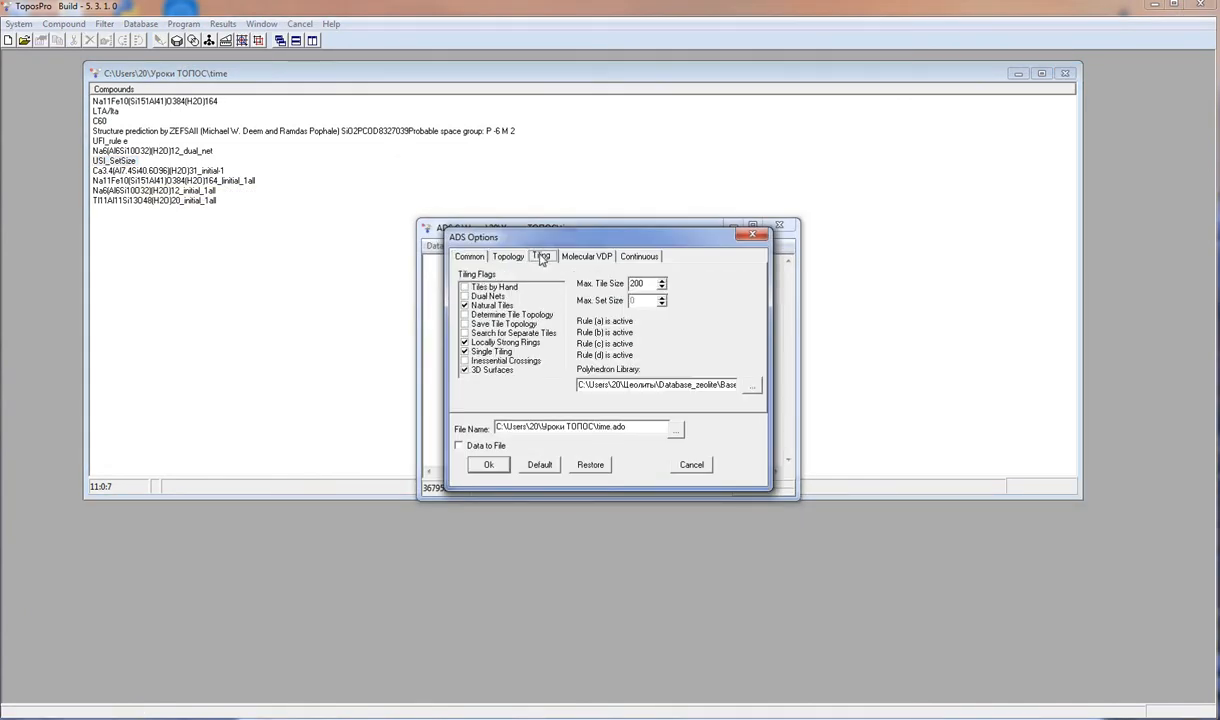
pyautogui.click(464, 370)
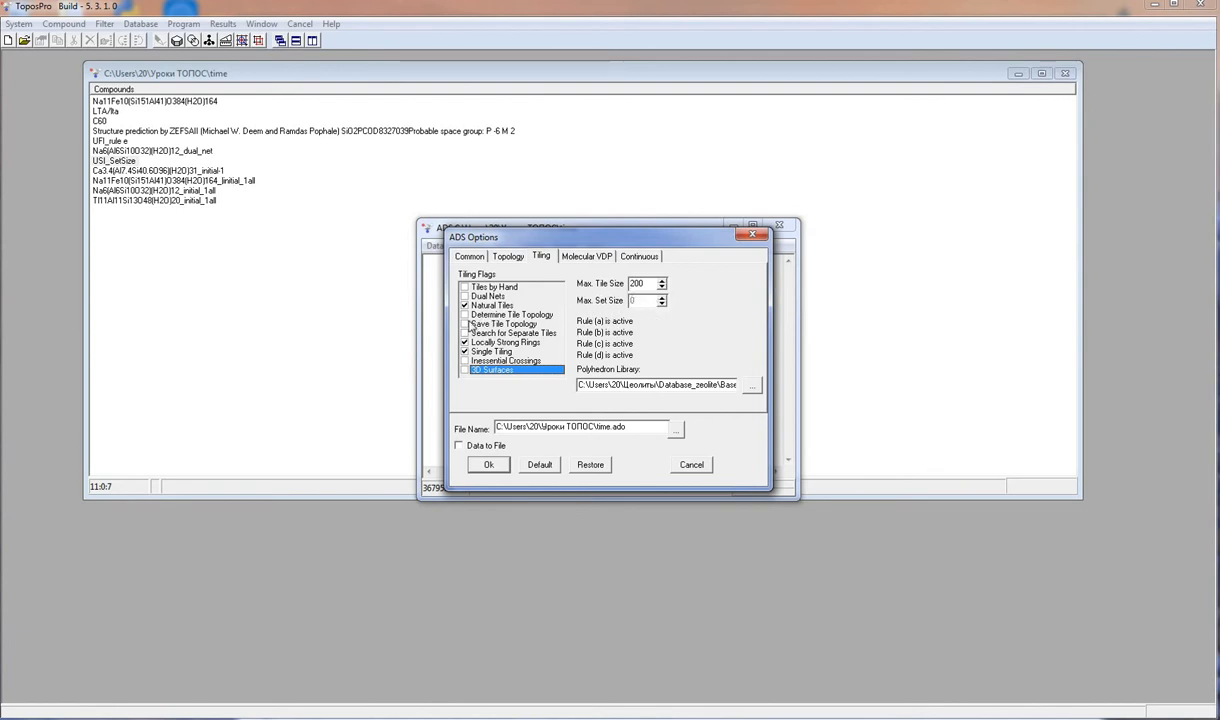
pyautogui.click(464, 305)
pyautogui.click(464, 351)
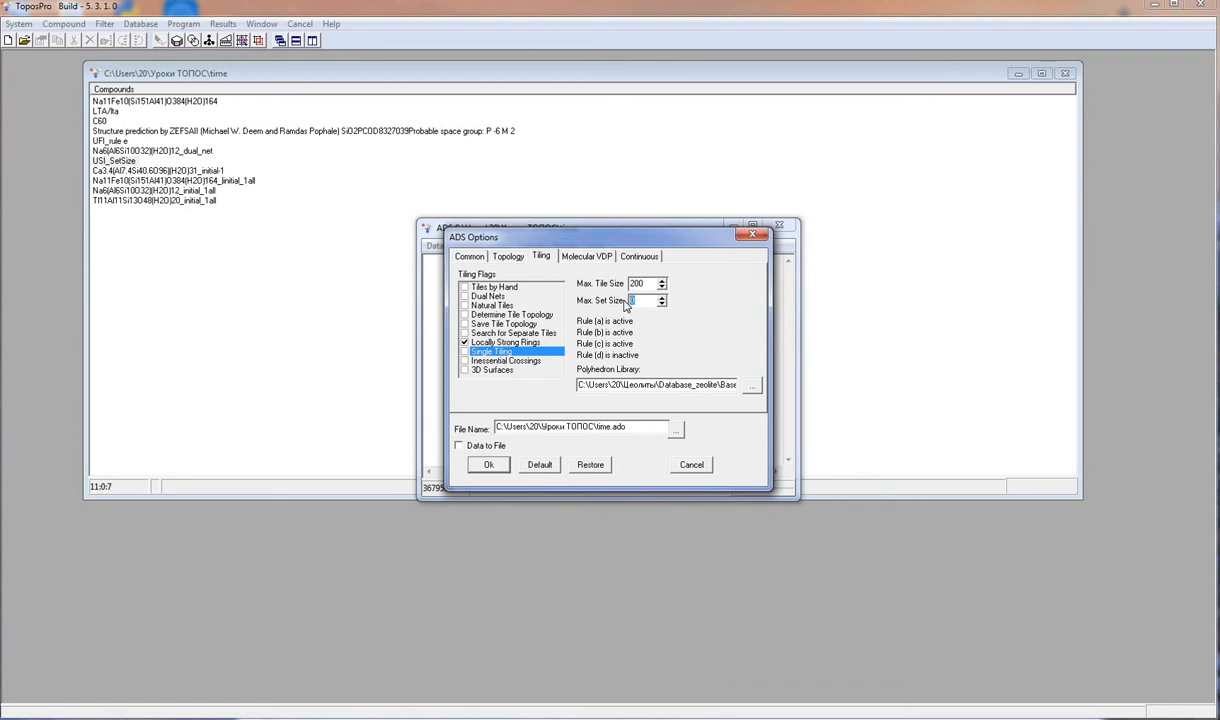
pyautogui.write('5')
pyautogui.click(489, 466)
# - Run ADS on all five Si atoms and close ADS, discarding the calculation data
pyautogui.click(499, 244)
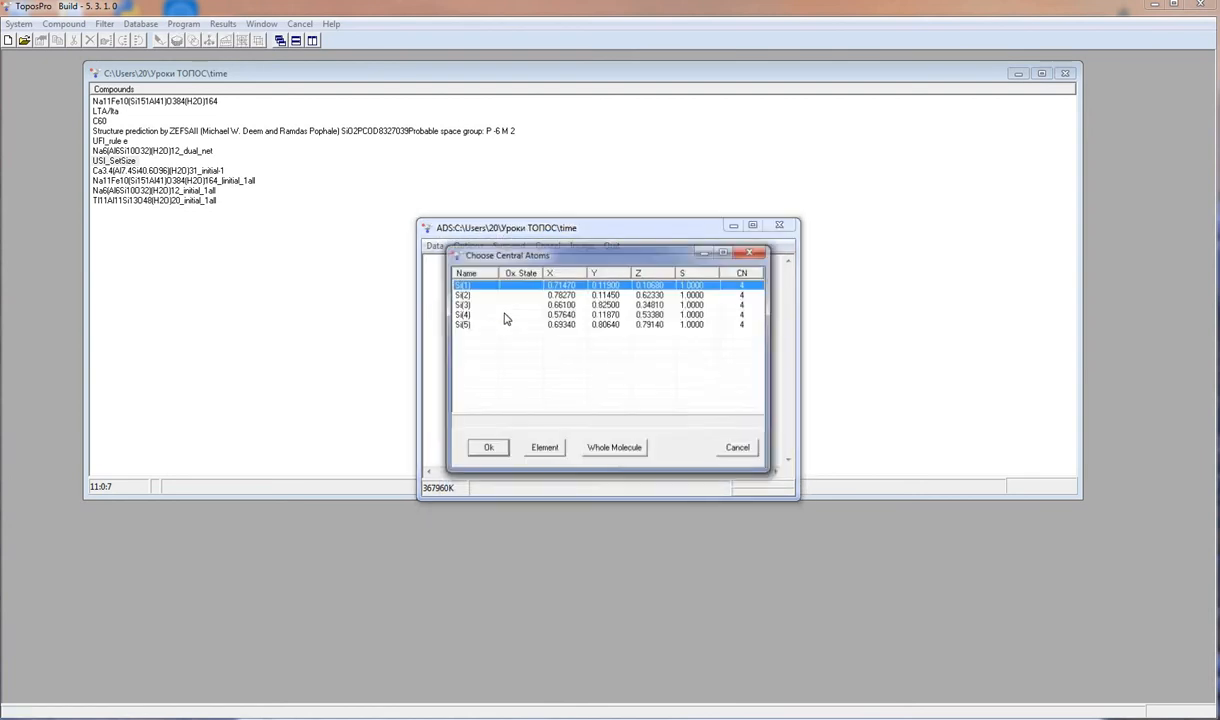
pyautogui.rightClick(500, 314)
pyautogui.click(502, 467)
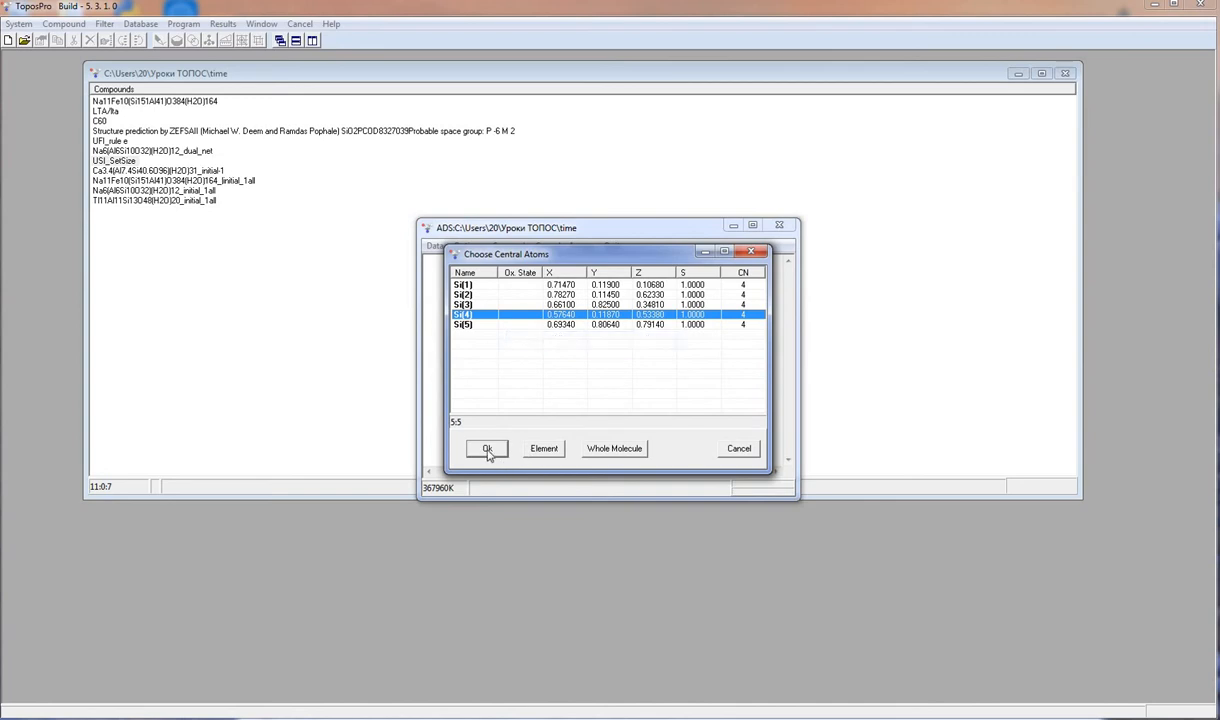
pyautogui.click(486, 448)
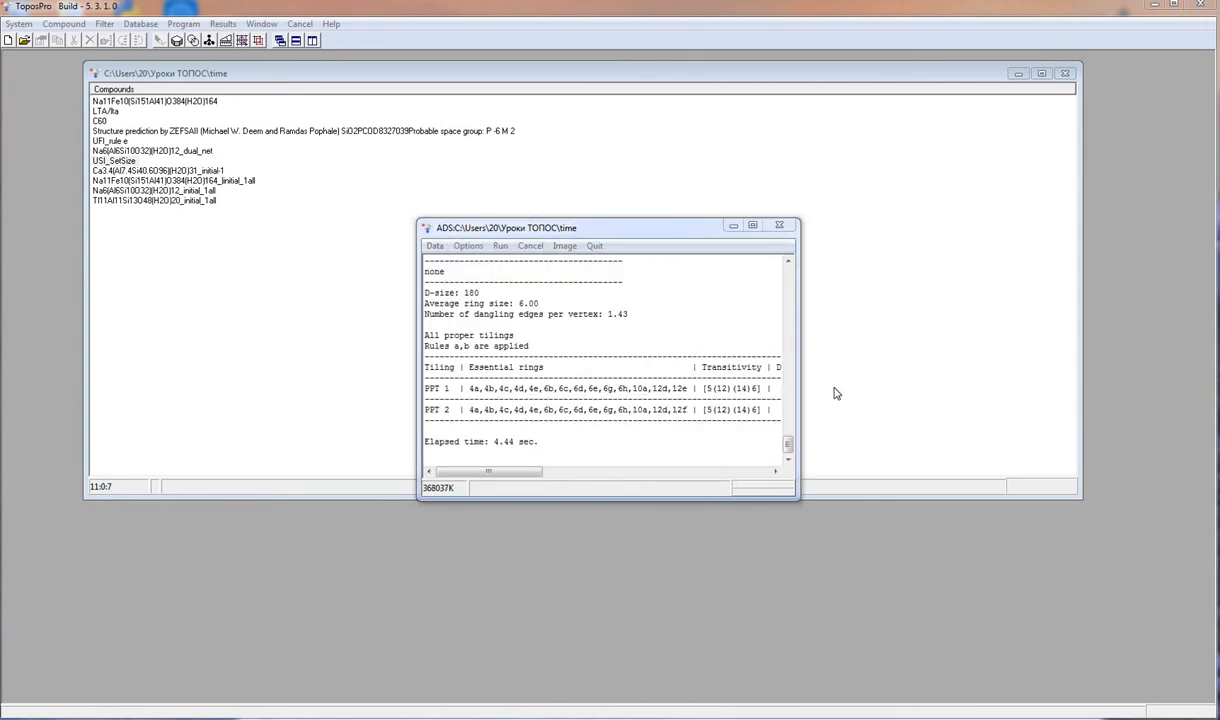
pyautogui.click(779, 225)
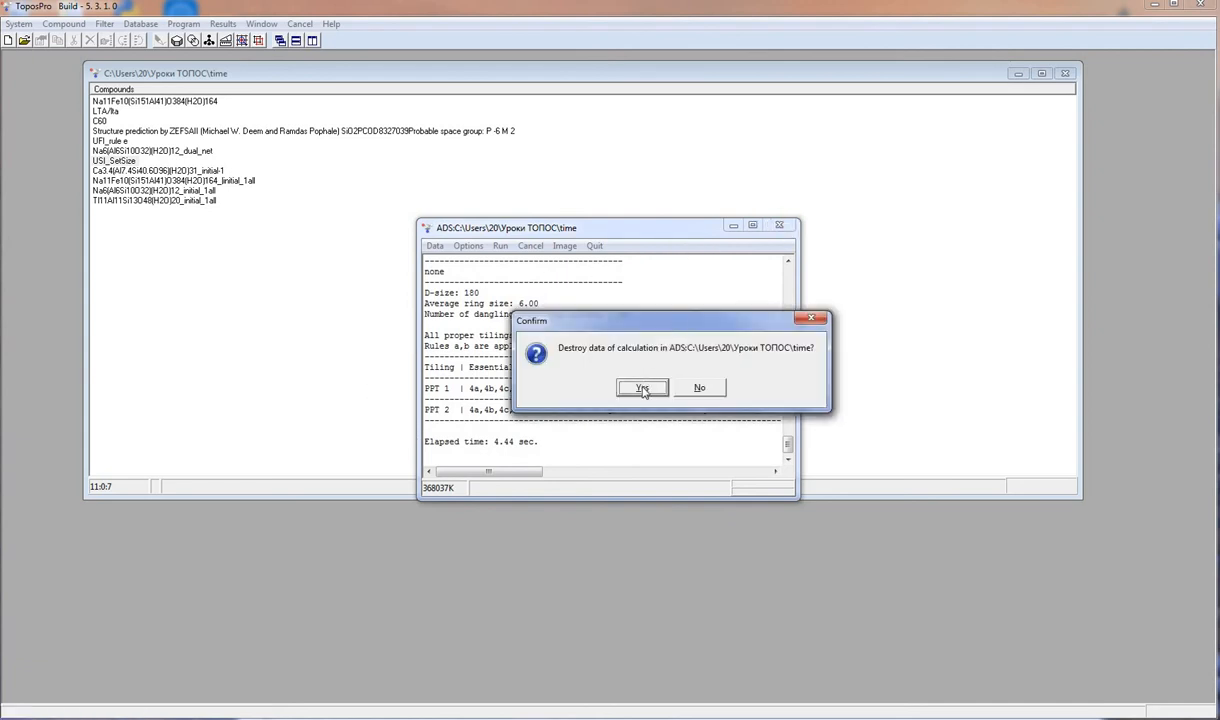
pyautogui.click(642, 385)
# - Mark the Ca3.4, Na11Fe10 and Na6 initial compounds and open the ADS options on the Continuous tab
pyautogui.click(106, 180)
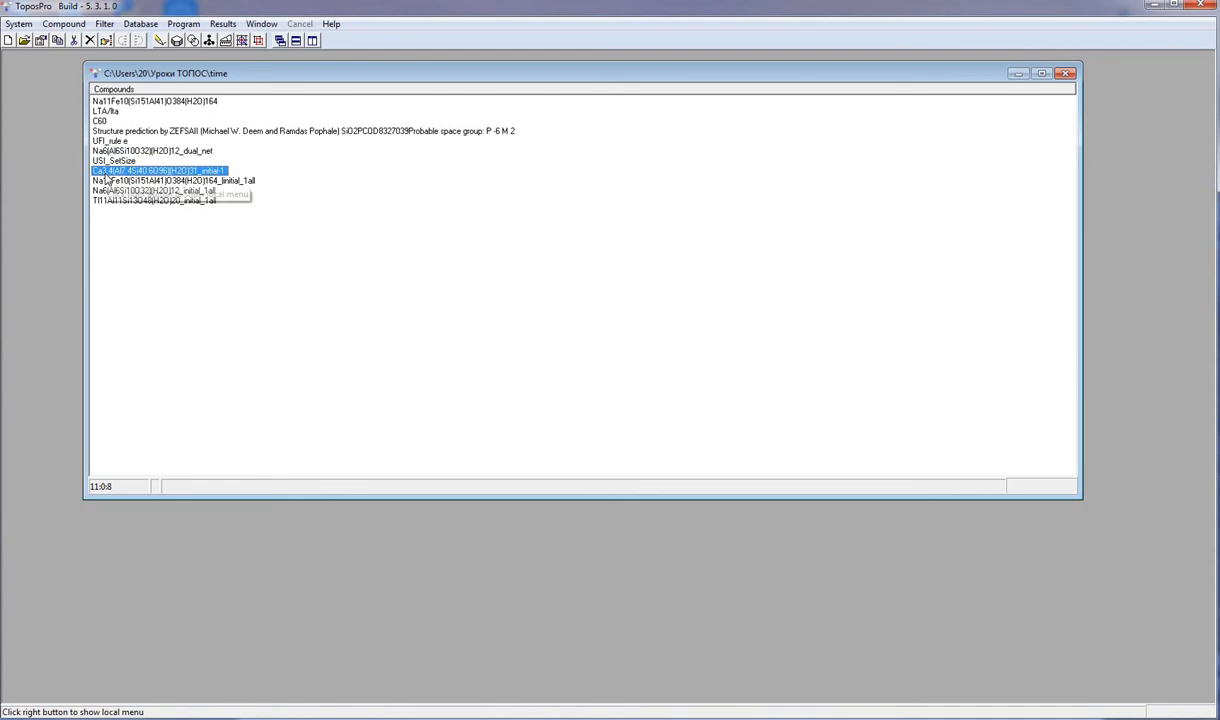
pyautogui.press('Down')
pyautogui.press('Down')
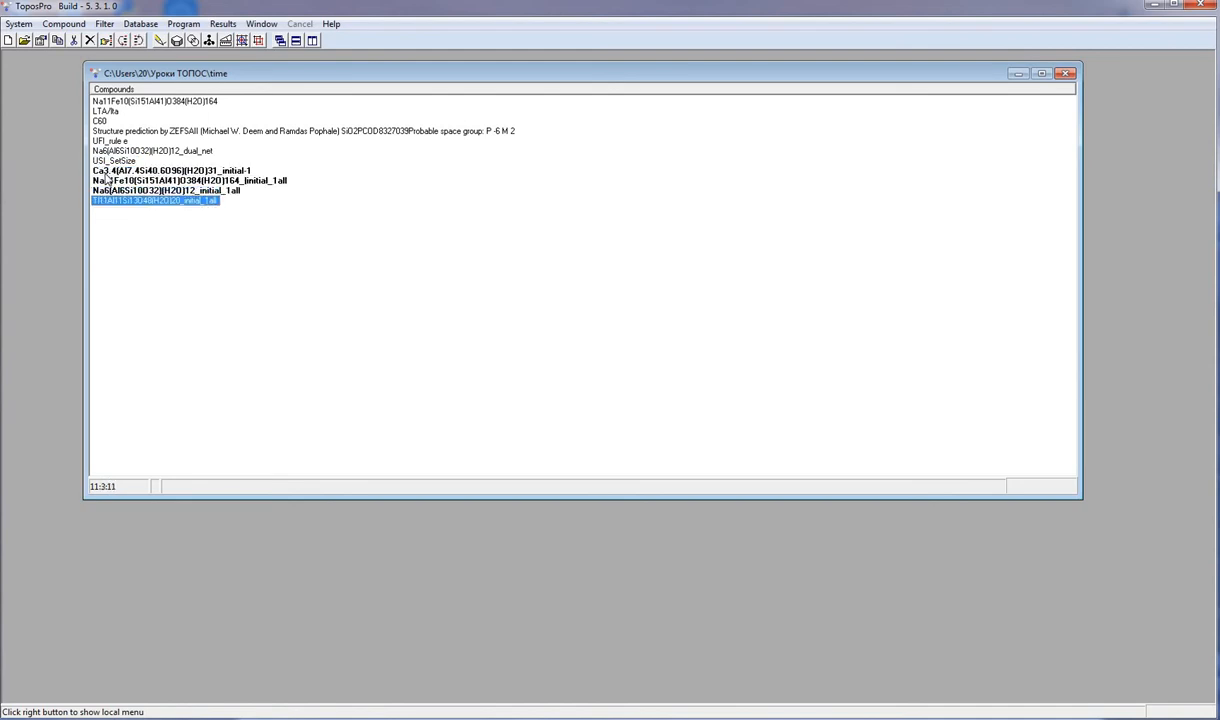
pyautogui.click(226, 40)
pyautogui.click(468, 246)
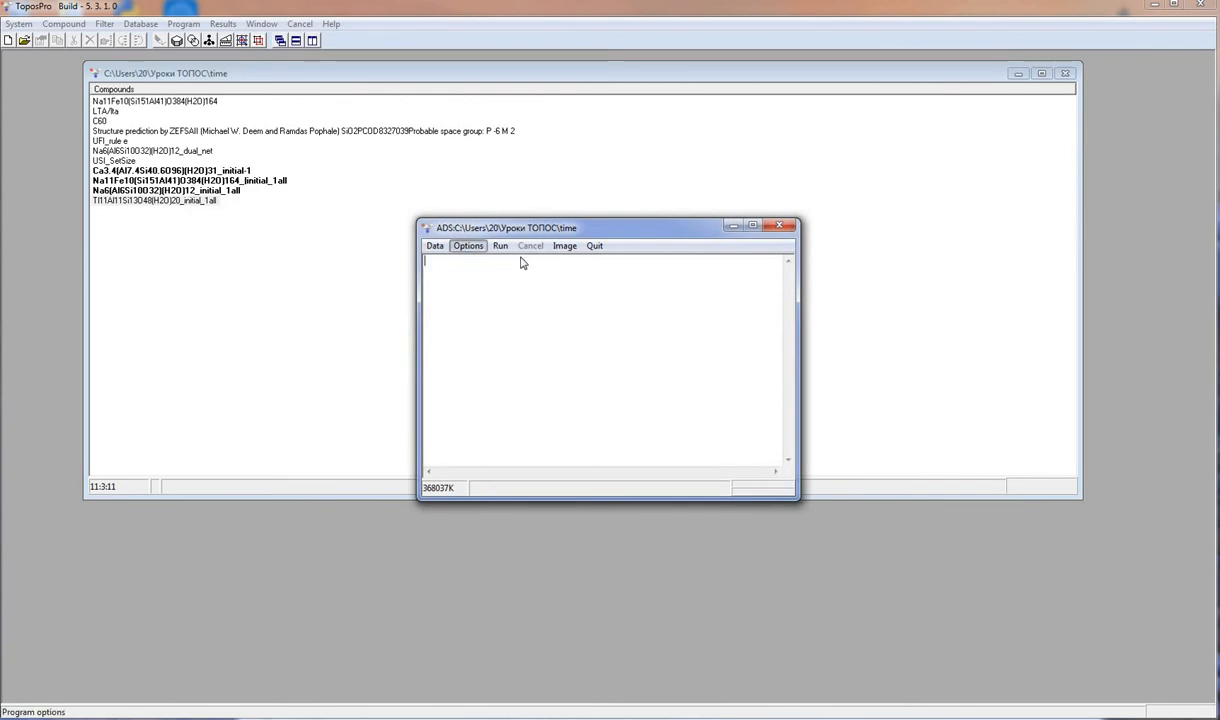
pyautogui.click(634, 258)
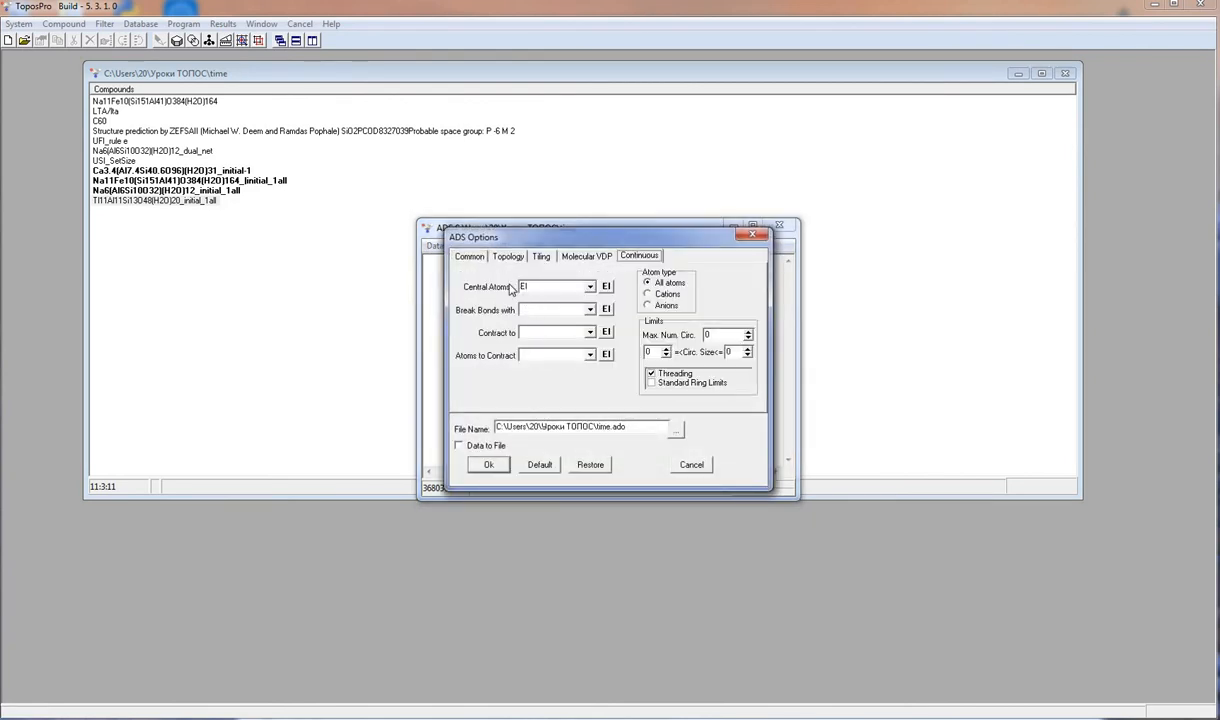